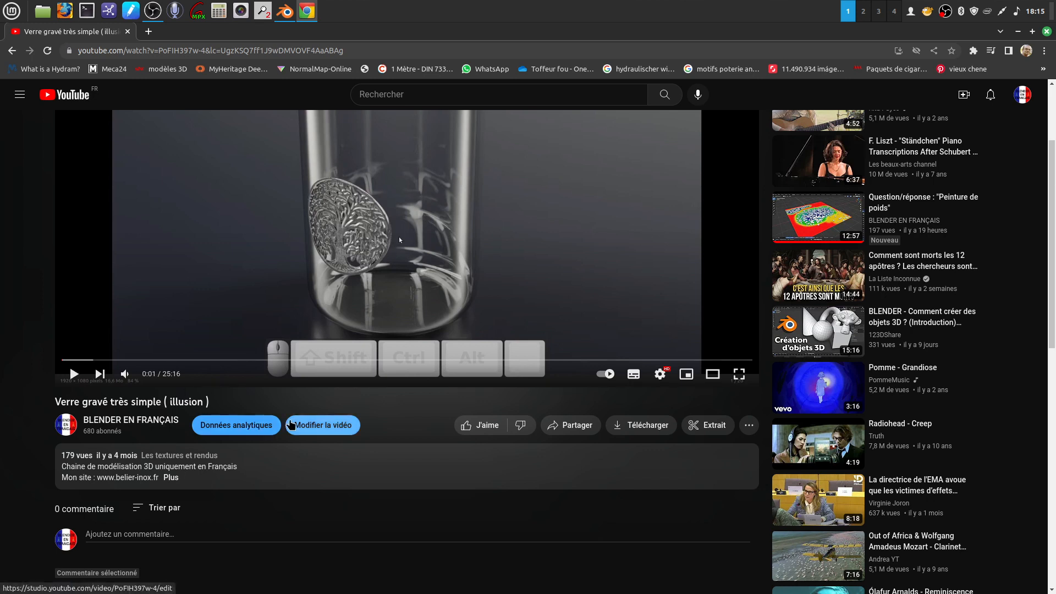
Examine the engraved glass in the video and the viewer comment about wrapping an object onto a curved surface
scroll(280, 427, down, 3)
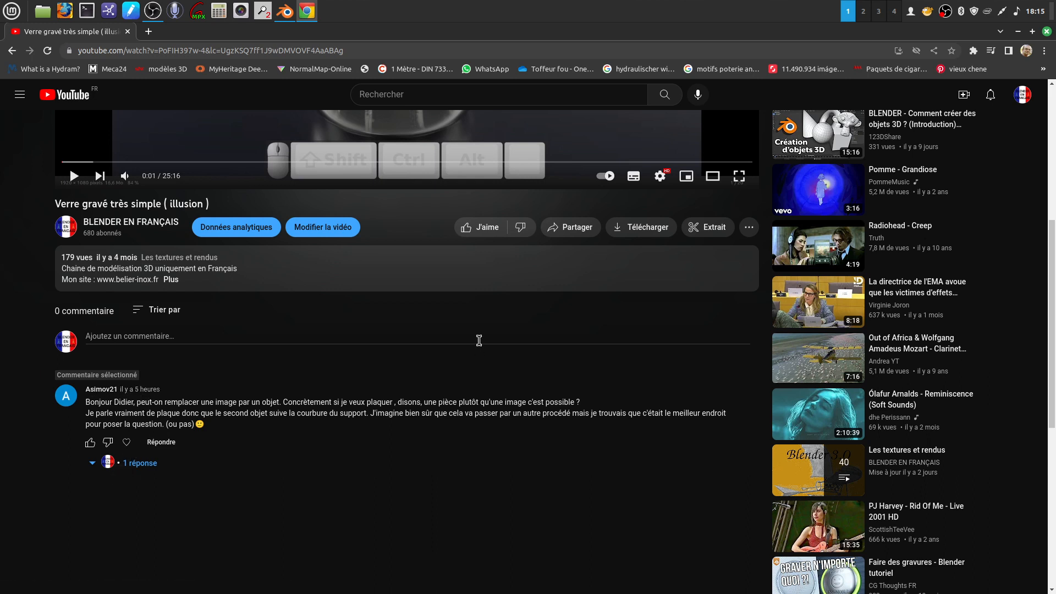
scroll(502, 389, up, 5)
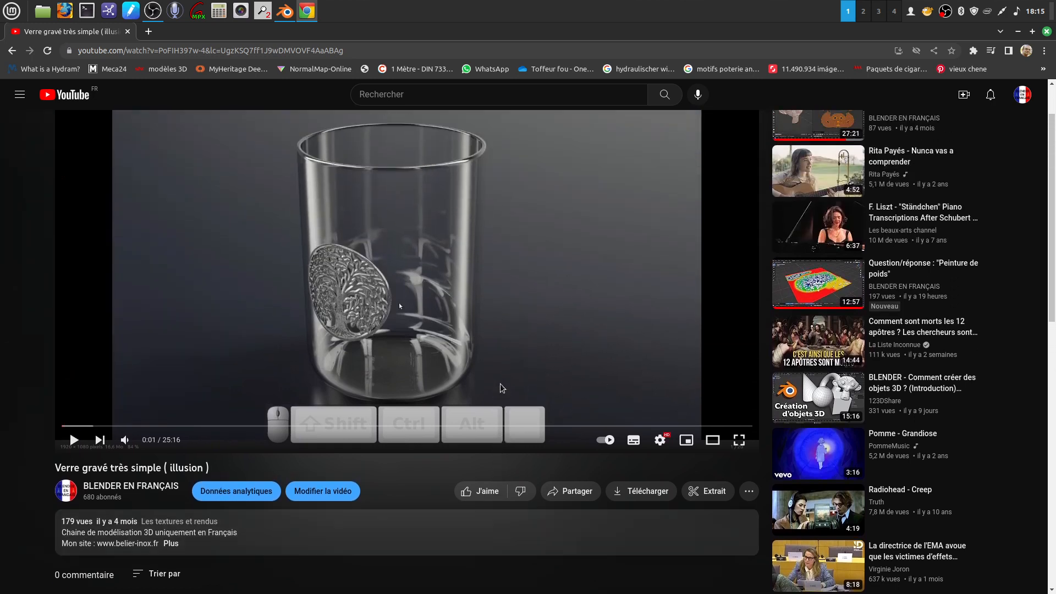
scroll(402, 360, down, 3)
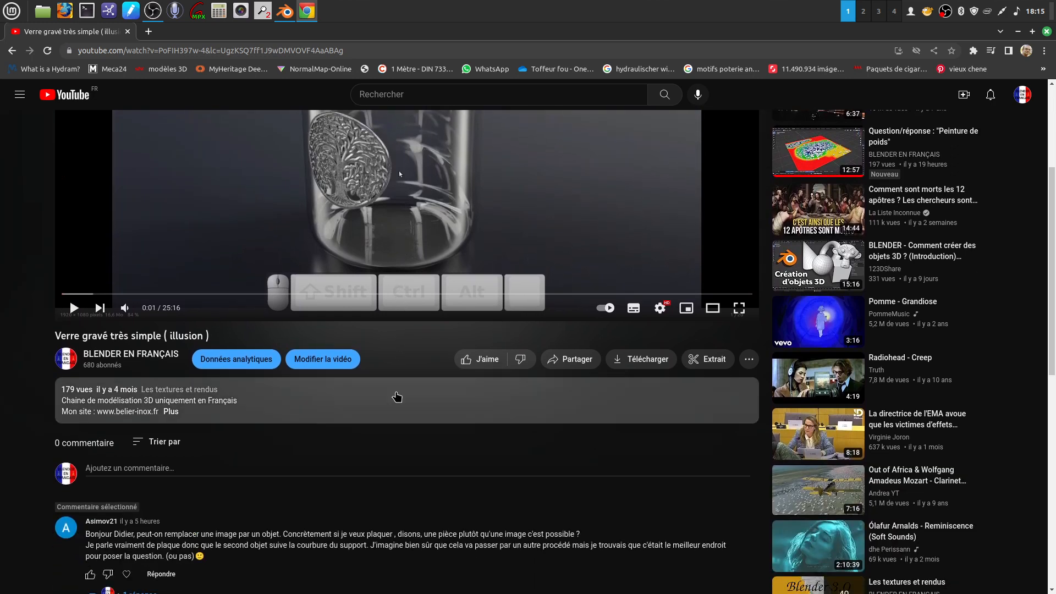
scroll(396, 393, up, 3)
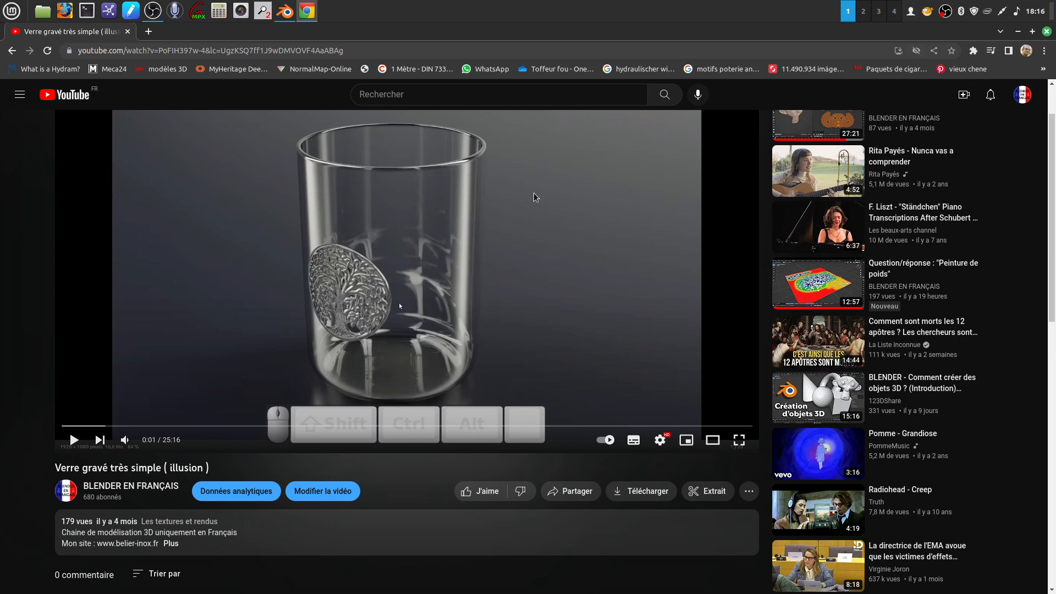
Close the browser, switch to Blender and dismiss its splash screen
click(1047, 31)
double_click(24, 320)
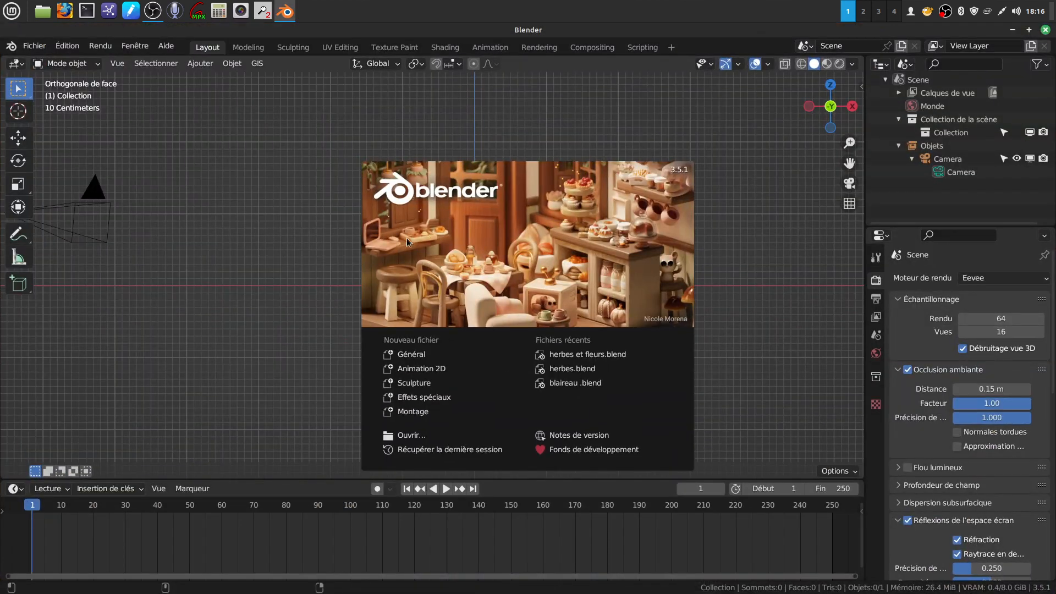
click(172, 263)
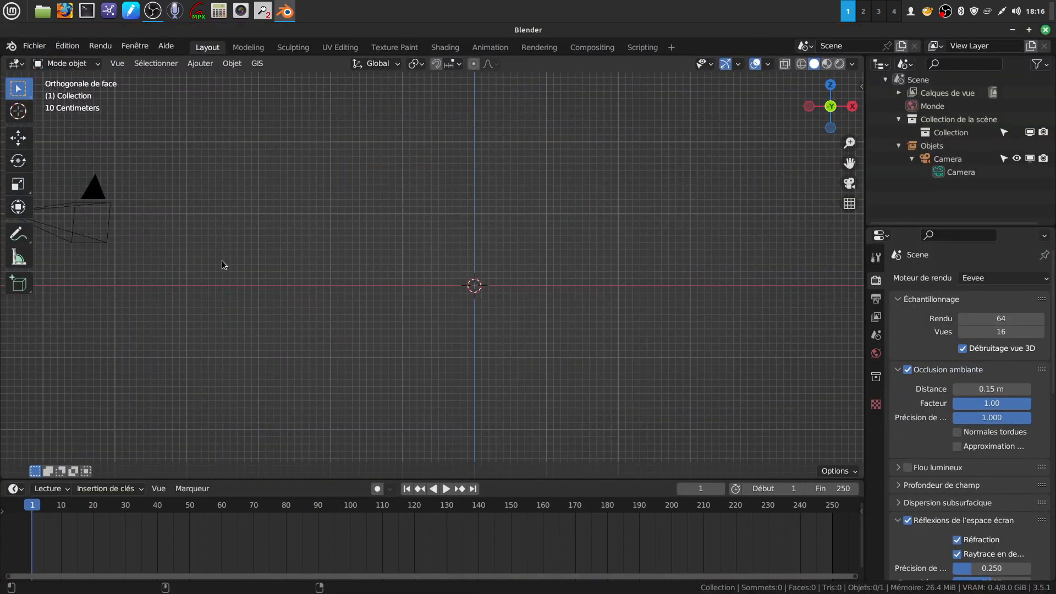
Add a cylinder mesh at the scene origin
click(195, 66)
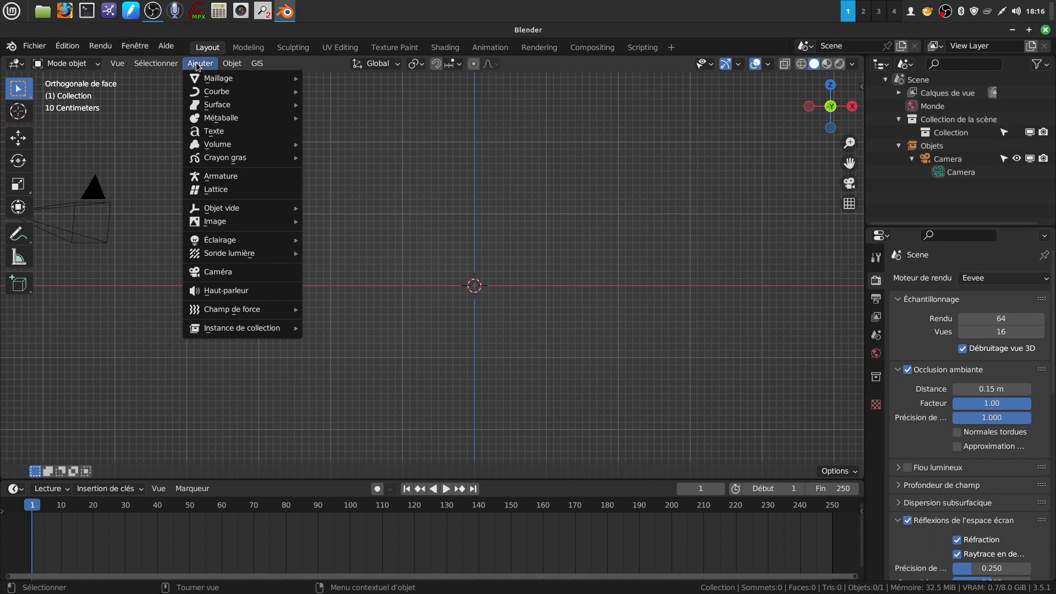
mouse_move(201, 81)
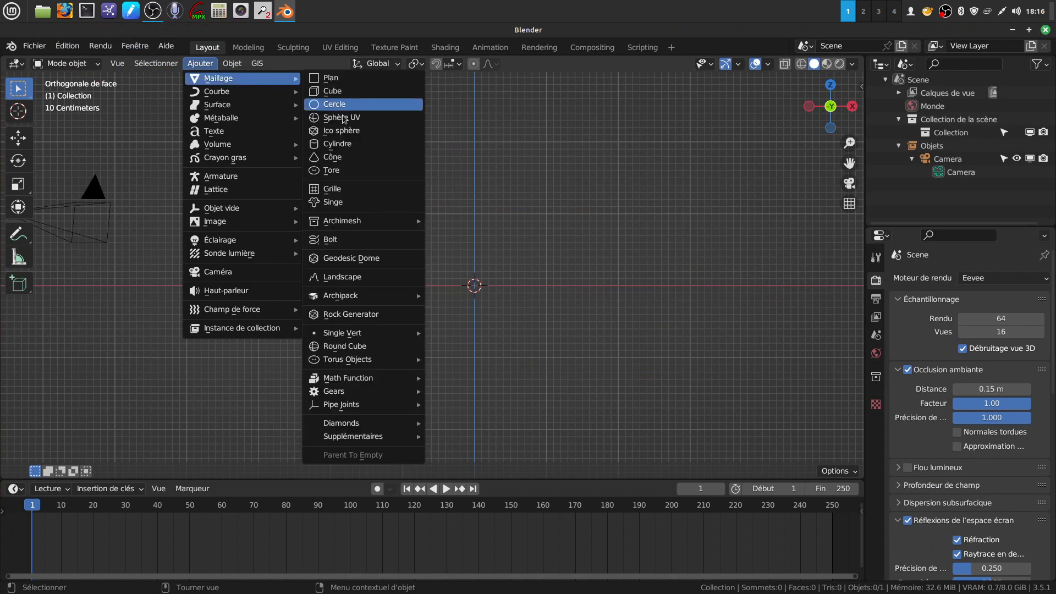
click(354, 150)
In edit mode, scale the cylinder's bottom face down to about 0.7 to taper it into a cup shape
middle_drag(527, 286, 532, 239)
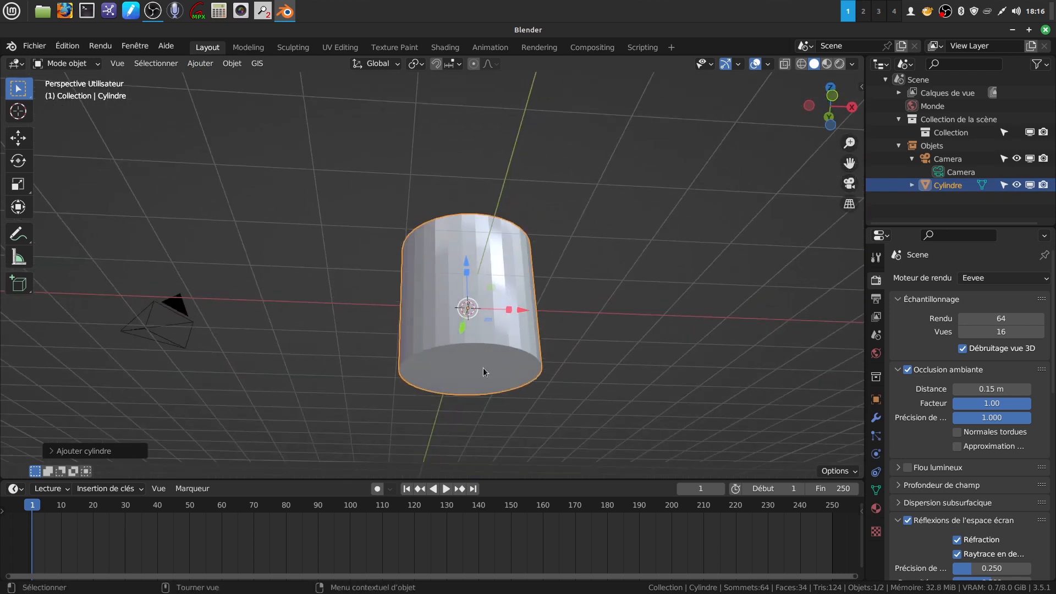
key(Tab)
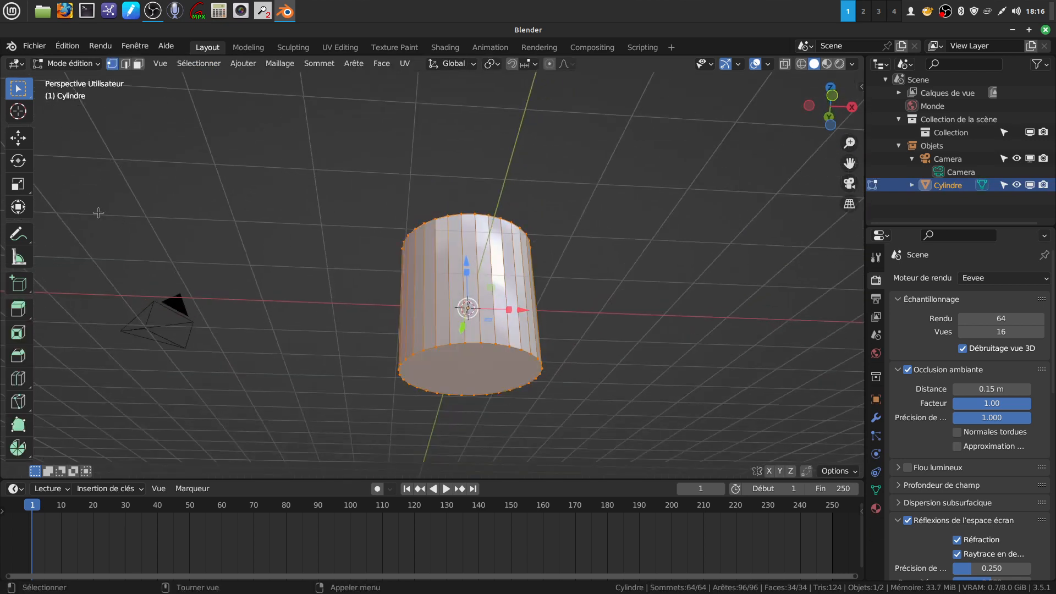
click(138, 63)
click(511, 384)
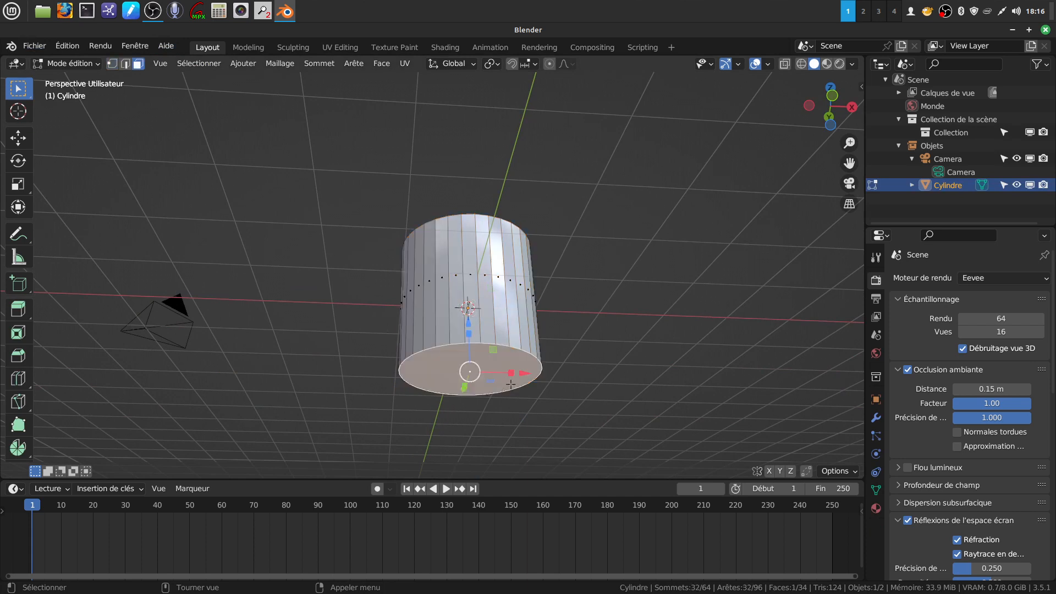
key(s)
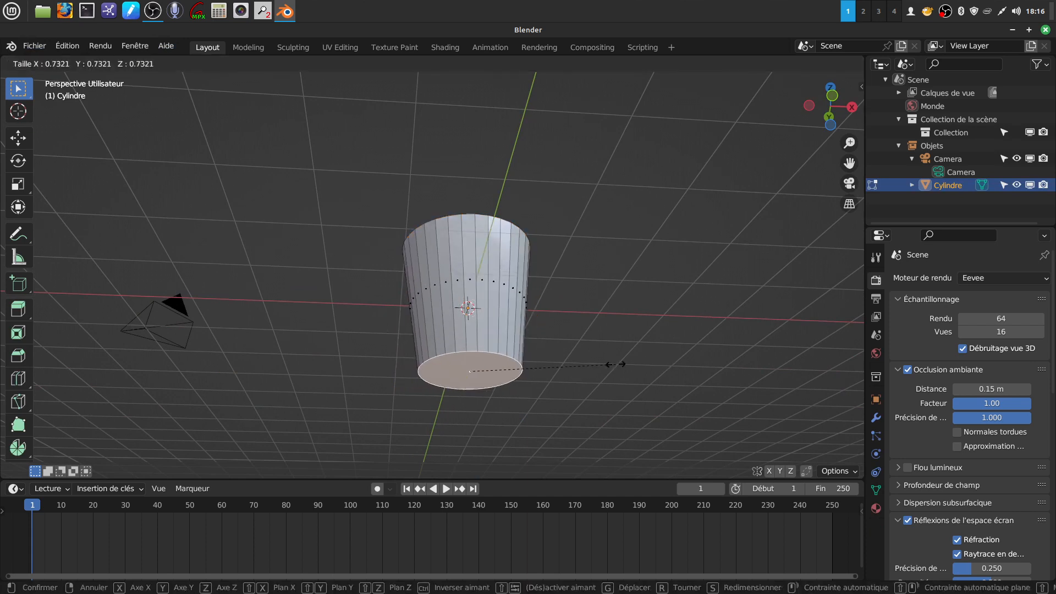
click(594, 365)
Return the tapered cylinder to object mode and apply smooth shading to it
middle_drag(594, 365, 513, 262)
right_click(467, 238)
key(Escape)
key(Tab)
right_click(486, 268)
click(467, 260)
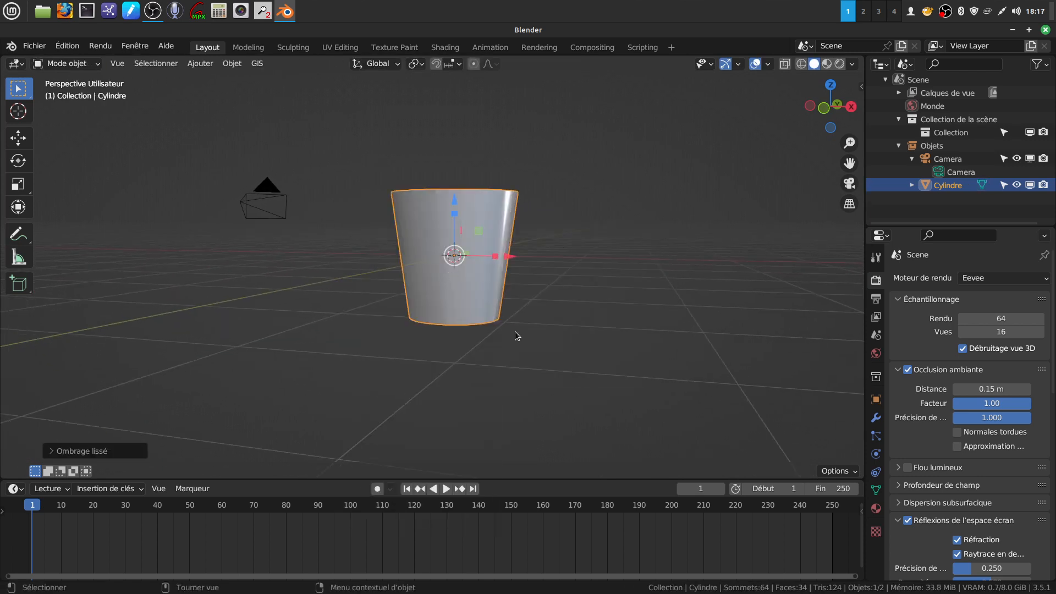
Add a circle mesh at the scene origin, inside the cup
scroll(515, 335, up, 4)
shift+middle_drag(502, 297, 507, 298)
mouse_move(415, 272)
shift+middle_down()
mouse_move(398, 273)
mouse_move(407, 278)
shift+middle_up()
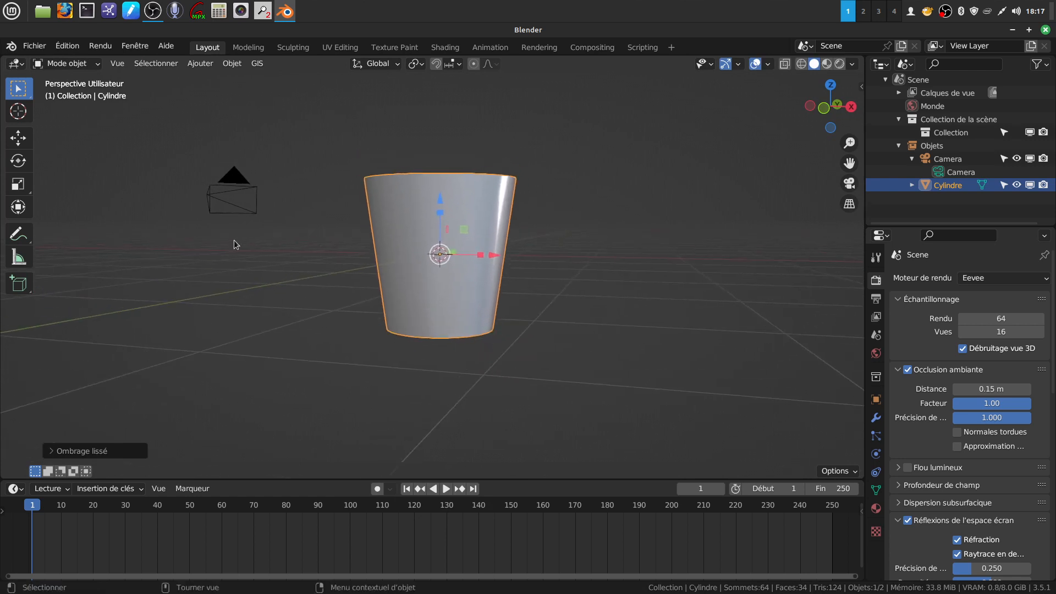
click(199, 67)
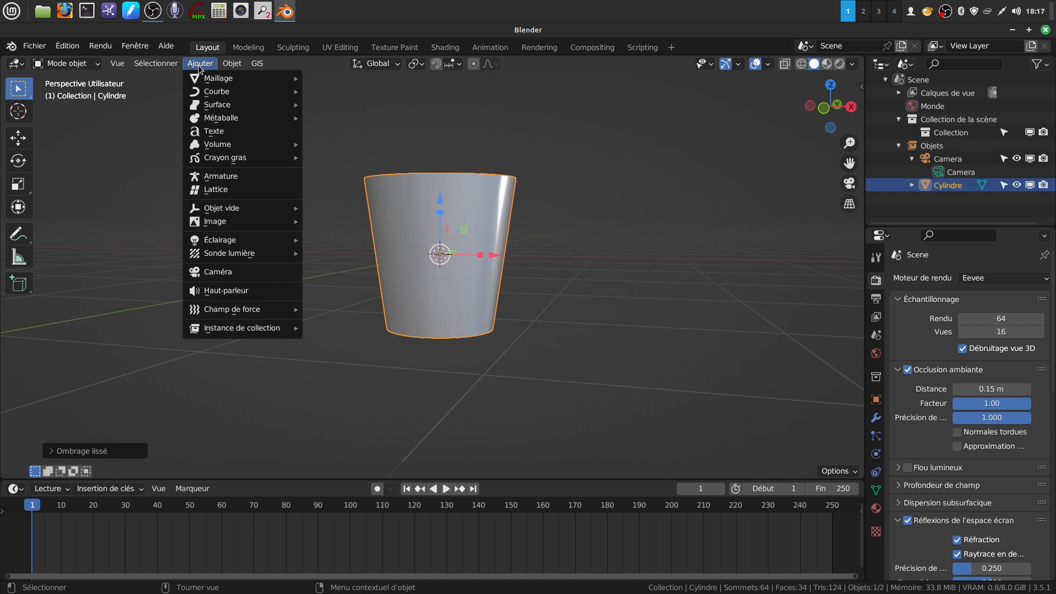
mouse_move(236, 245)
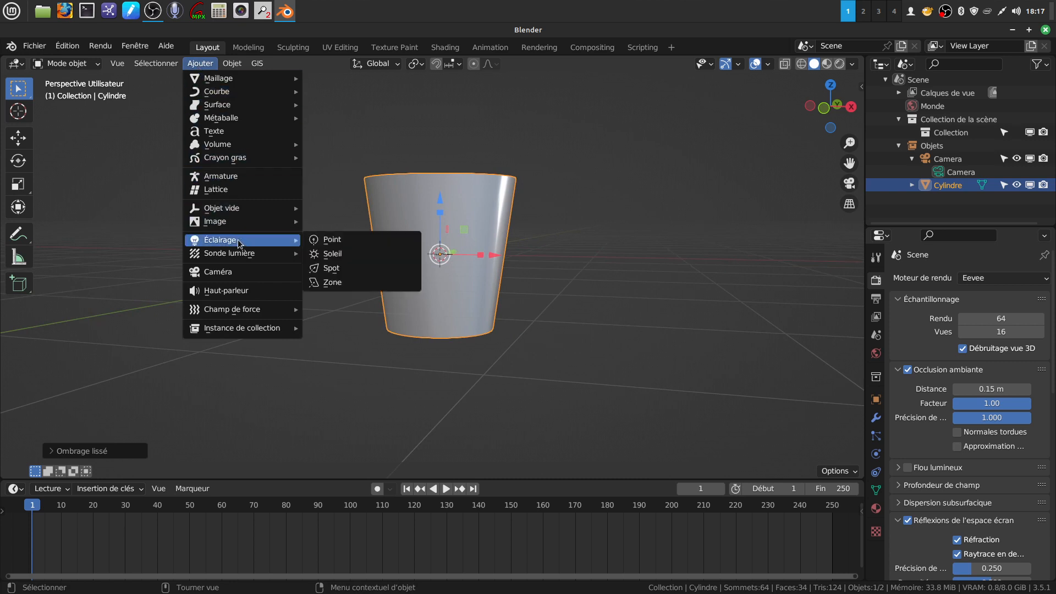
mouse_move(223, 80)
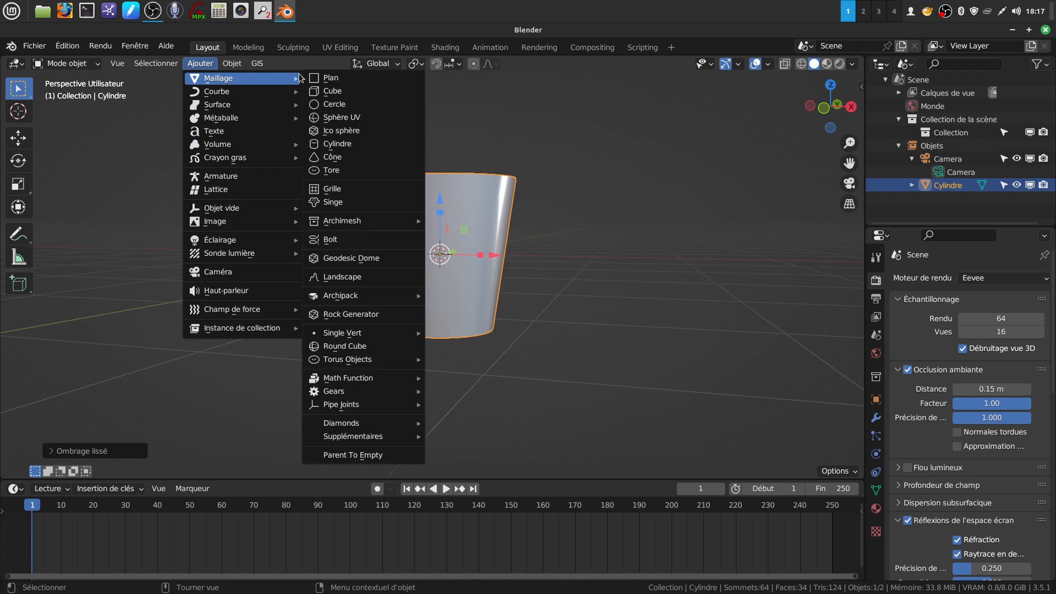
click(342, 105)
Rotate the circle's geometry 90 degrees about the X axis in edit mode so it stands upright
key(Tab)
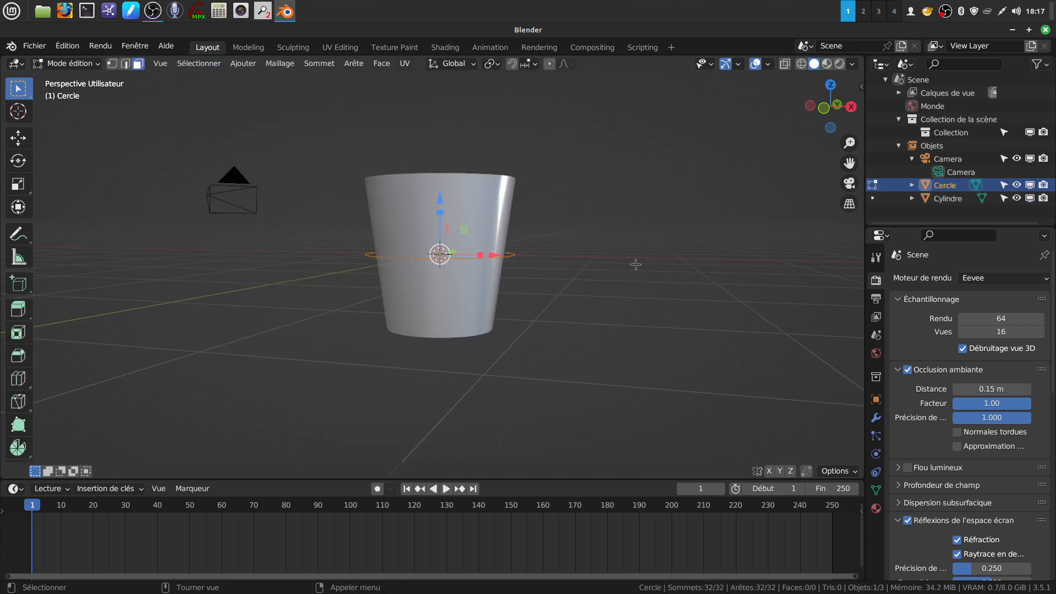
text(rx)
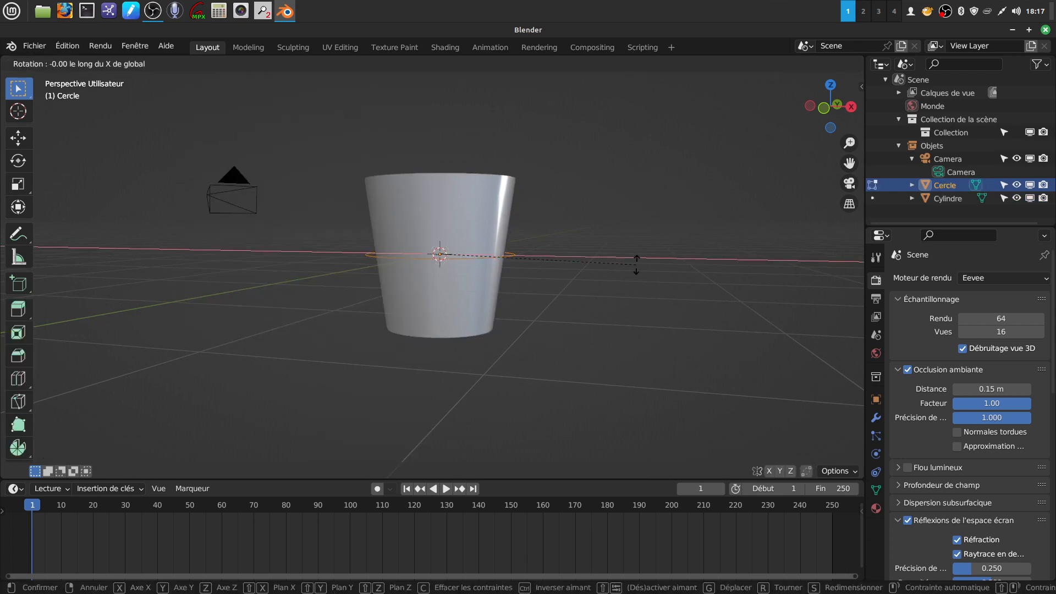
text(90)
key(Return)
Move the upright circle along the Y axis until it sits clear in front of the cup
middle_drag(635, 263, 545, 253)
key(g)
key(y)
click(570, 208)
From the front view, scale the circle's vertices down to about half size so it fits within the cup's outline
middle_drag(571, 208, 727, 223)
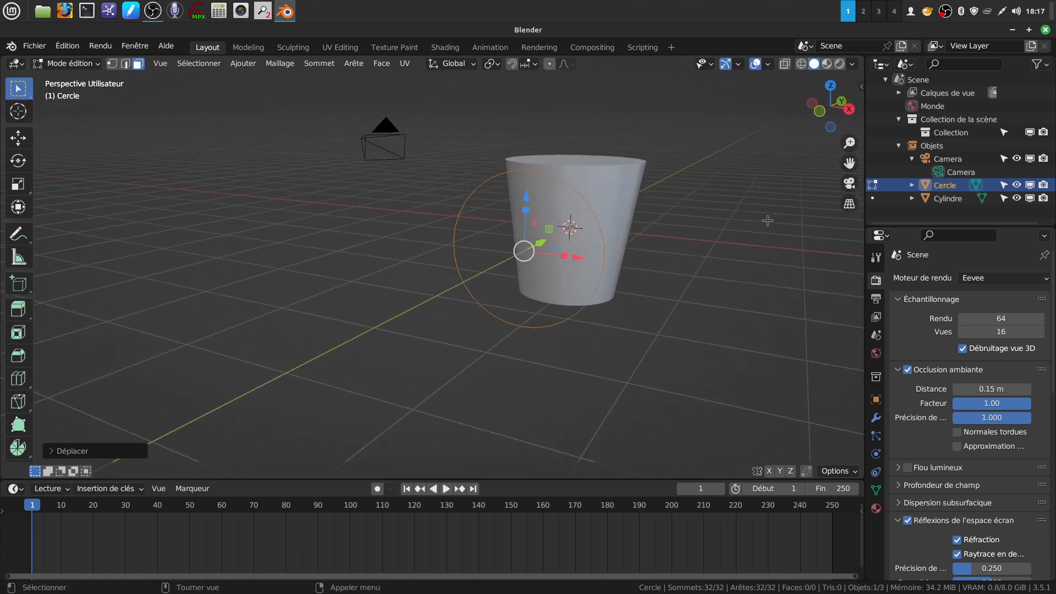
key(KP_1)
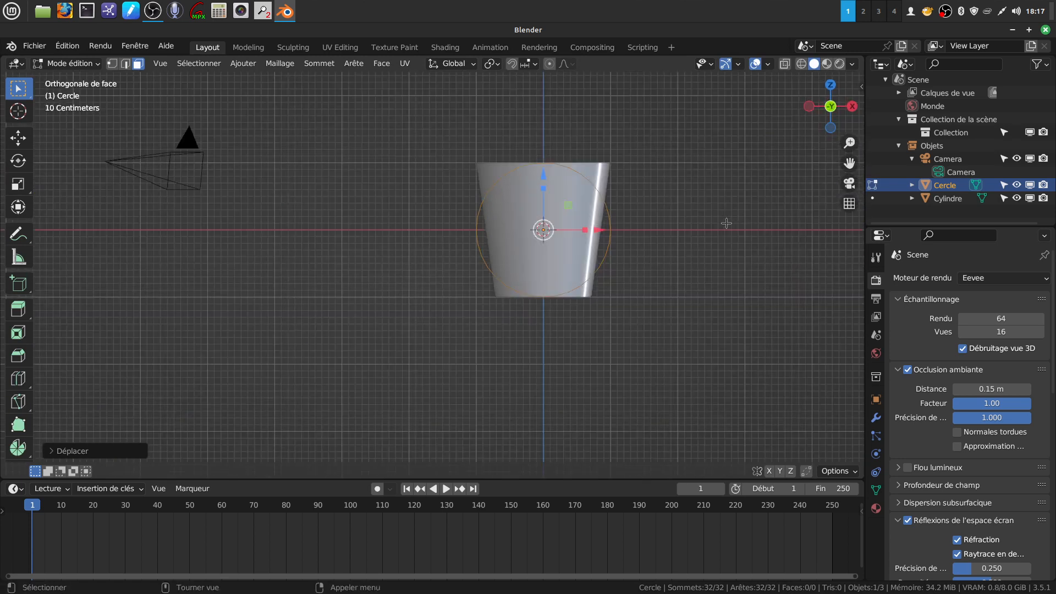
shift+middle_drag(704, 217, 629, 209)
scroll(606, 316, up, 3)
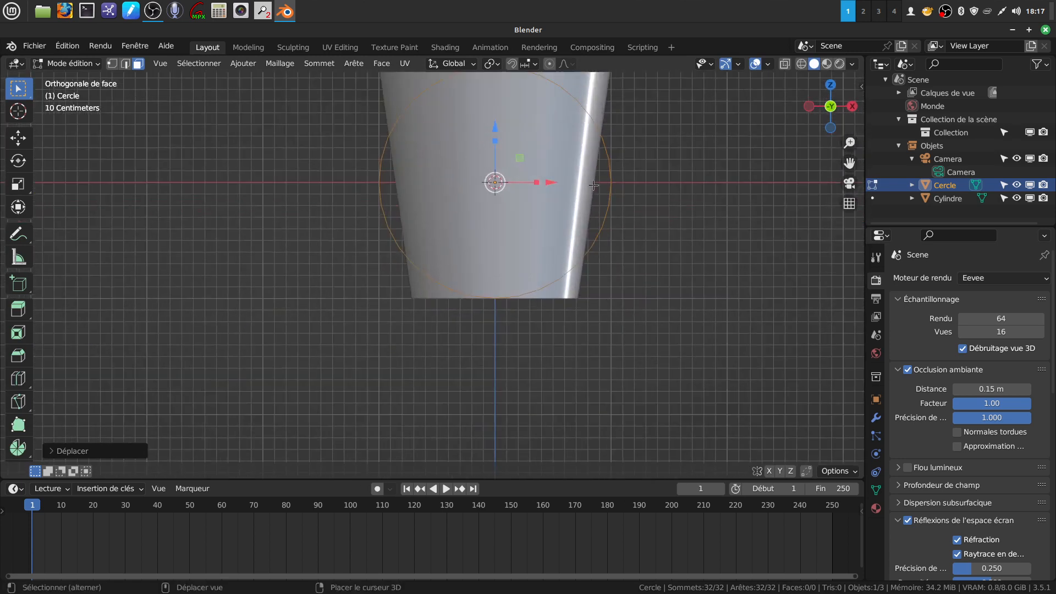
scroll(574, 283, down, 3)
key(Tab)
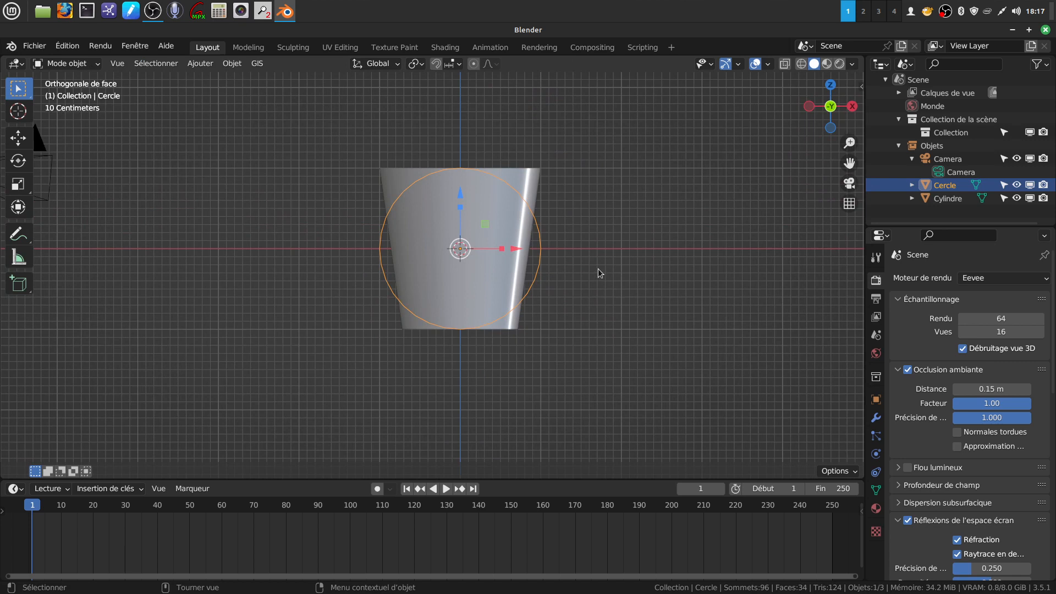
key(Tab)
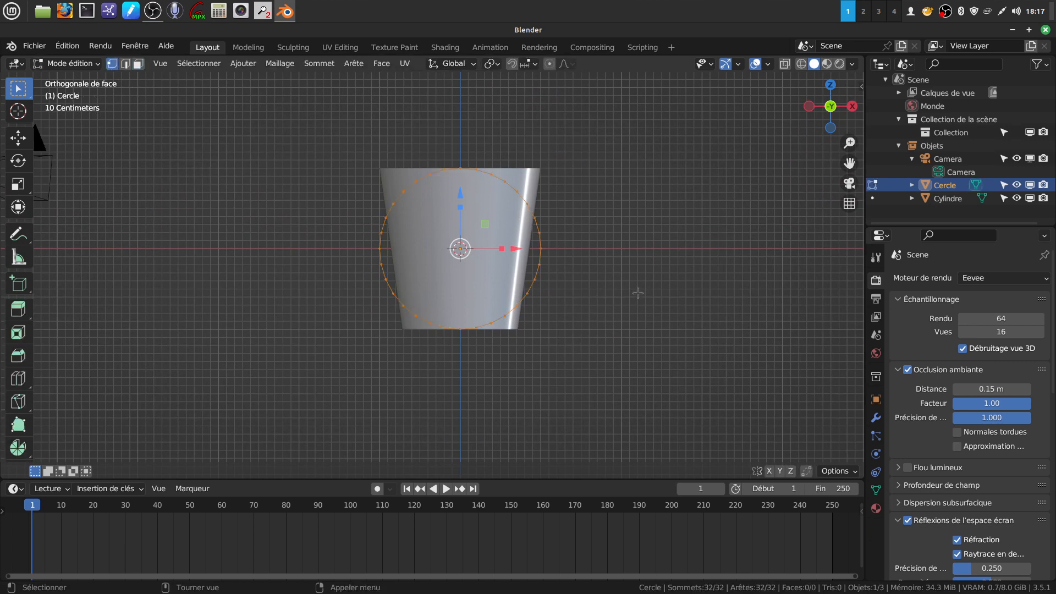
key(s)
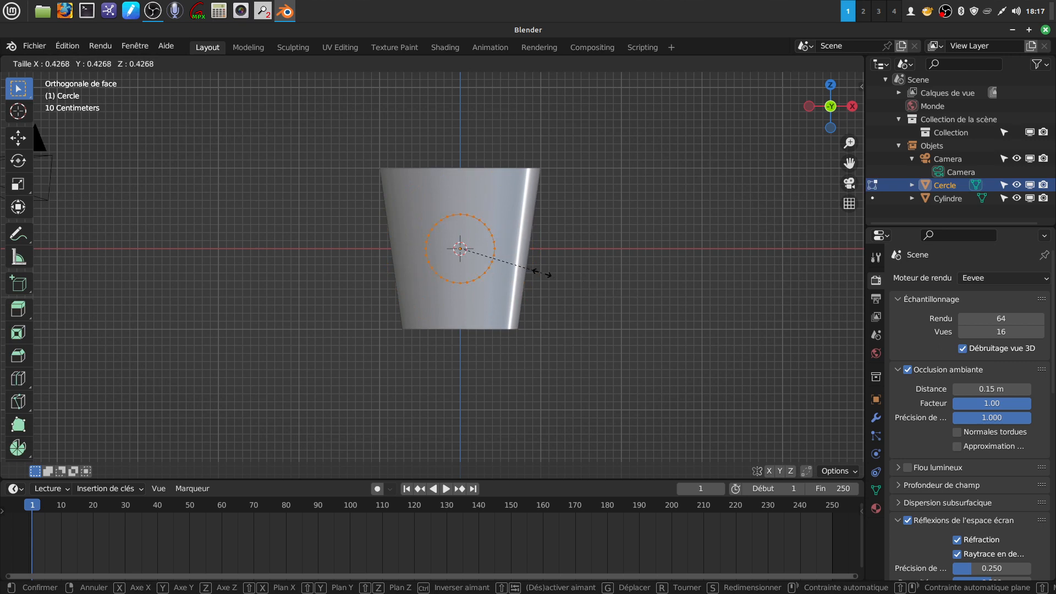
click(558, 271)
Extrude the circle's outline and scale it inward to about 0.08, leaving a small ring at the centre
middle_drag(544, 245, 480, 262)
scroll(454, 280, up, 4)
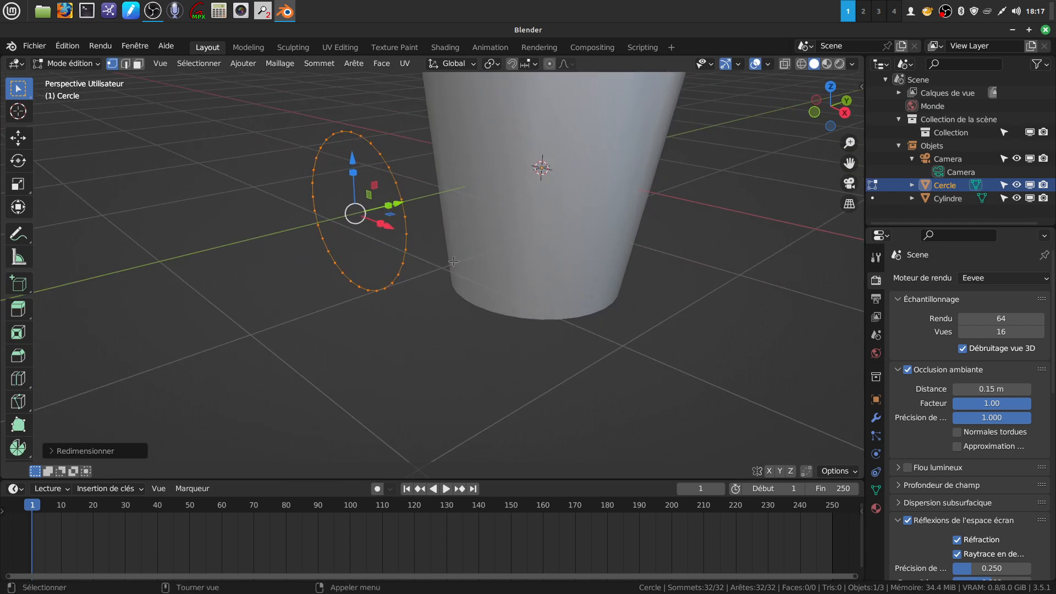
key(e)
key(s)
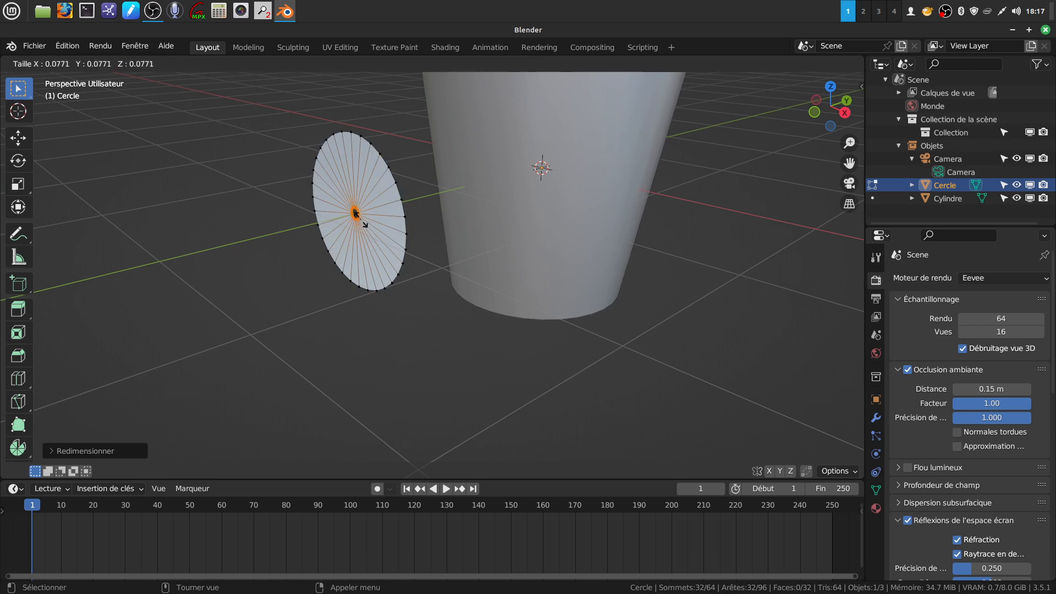
click(358, 216)
Try filling the small central hole with a single face, inspect it closely and undo the fill
key(f)
middle_drag(406, 210, 379, 257)
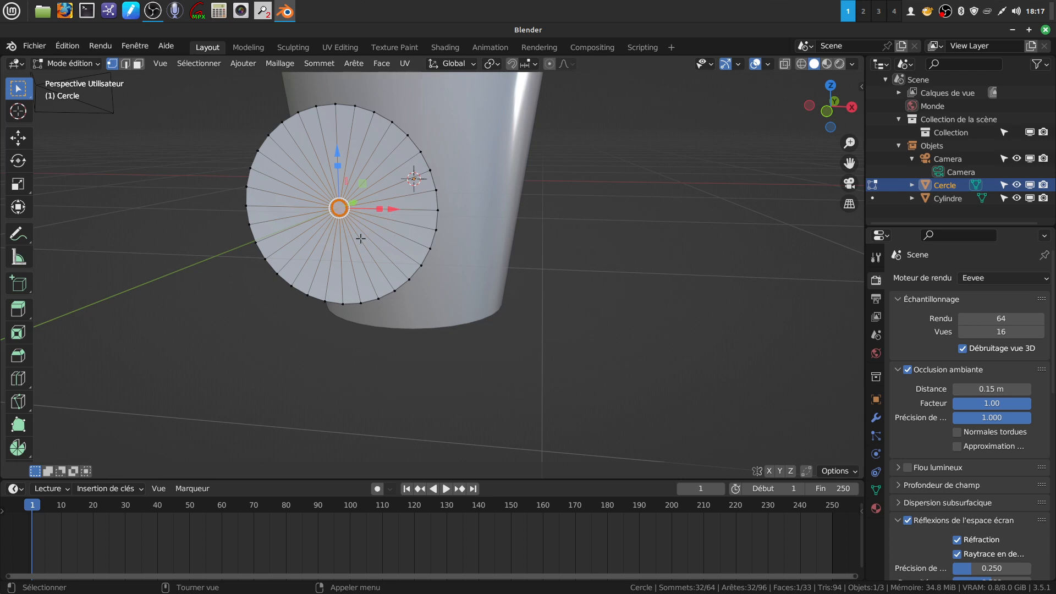
scroll(360, 238, up, 2)
shift+middle_drag(329, 213, 359, 278)
scroll(338, 221, up, 2)
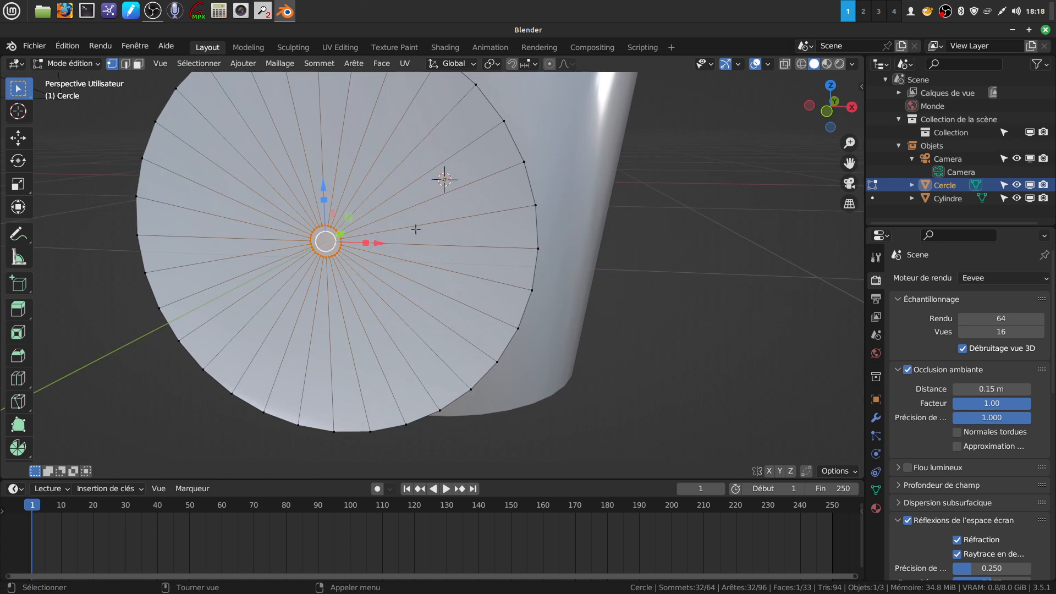
scroll(411, 231, down, 2)
shift+middle_drag(385, 263, 371, 262)
scroll(372, 265, up, 3)
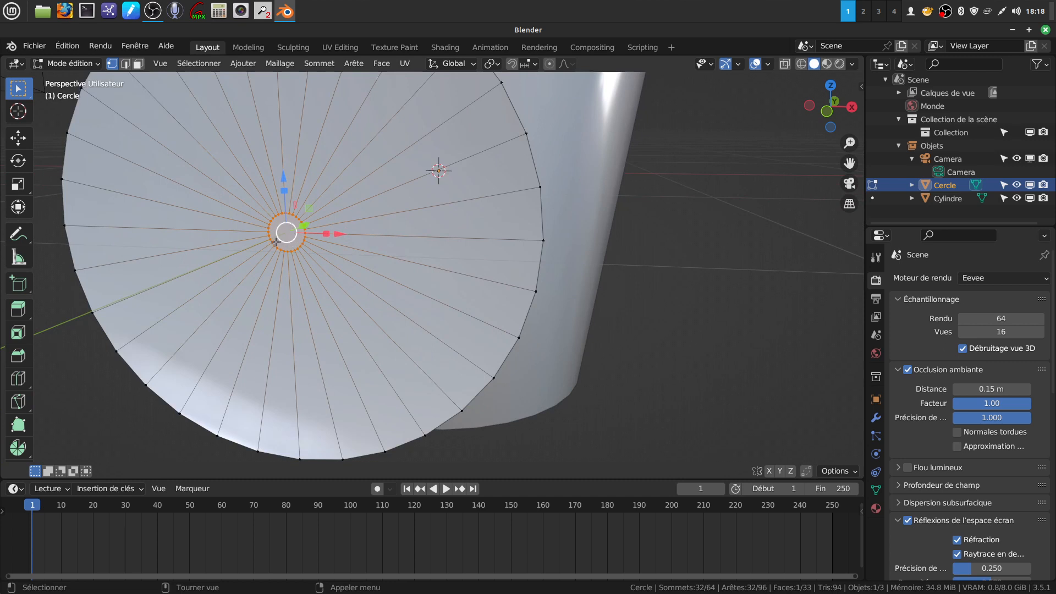
scroll(345, 276, down, 2)
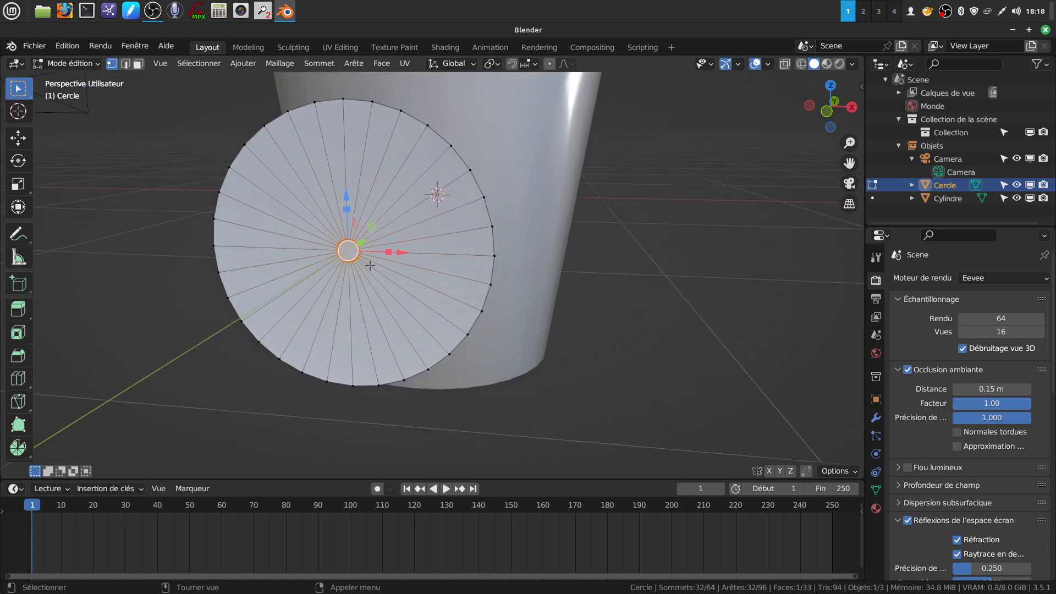
shift+middle_drag(380, 266, 378, 277)
scroll(375, 310, up, 3)
key(ctrl+z)
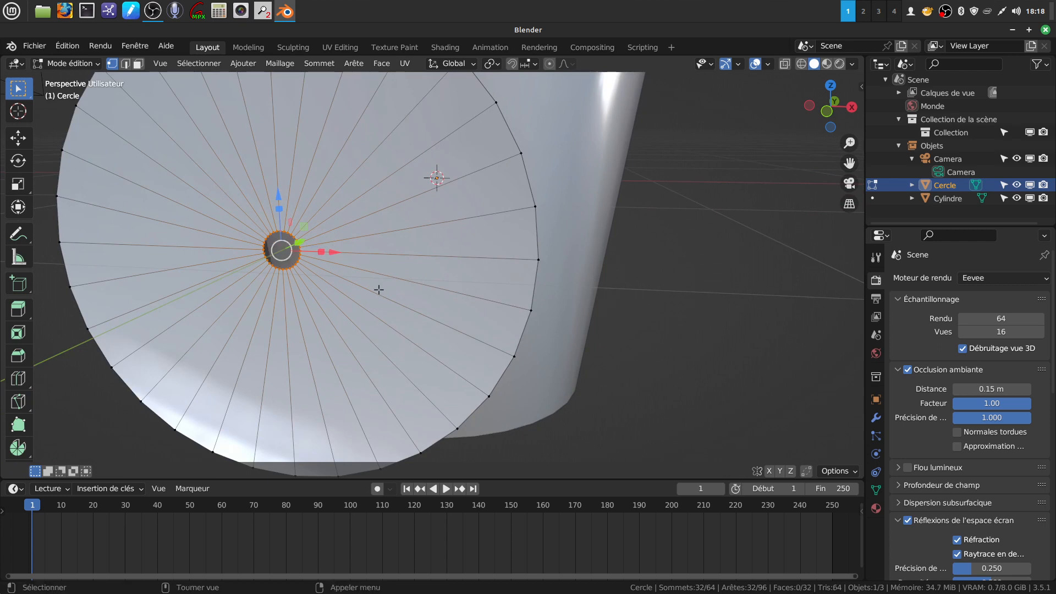
Close the small central hole of the disc with a grid fill and inspect the resulting mesh
click(381, 64)
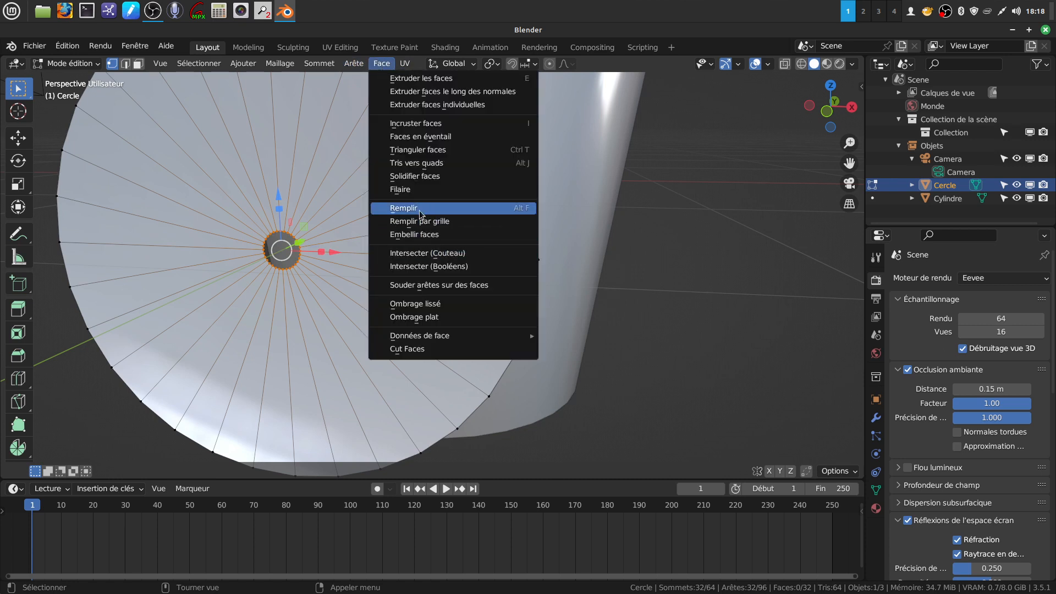
click(435, 222)
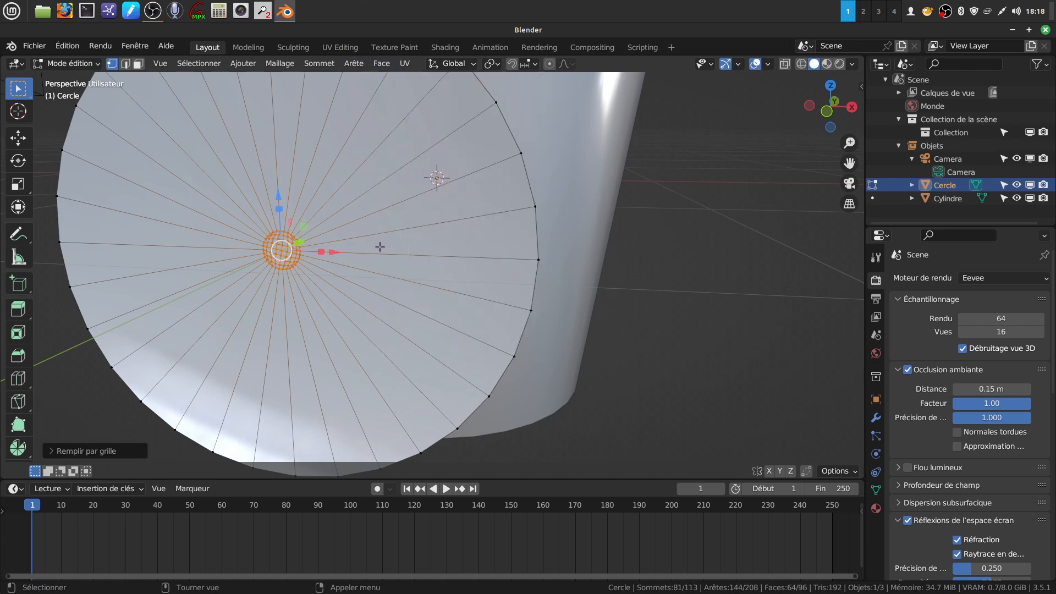
scroll(379, 247, up, 3)
scroll(413, 231, down, 1)
scroll(326, 297, up, 3)
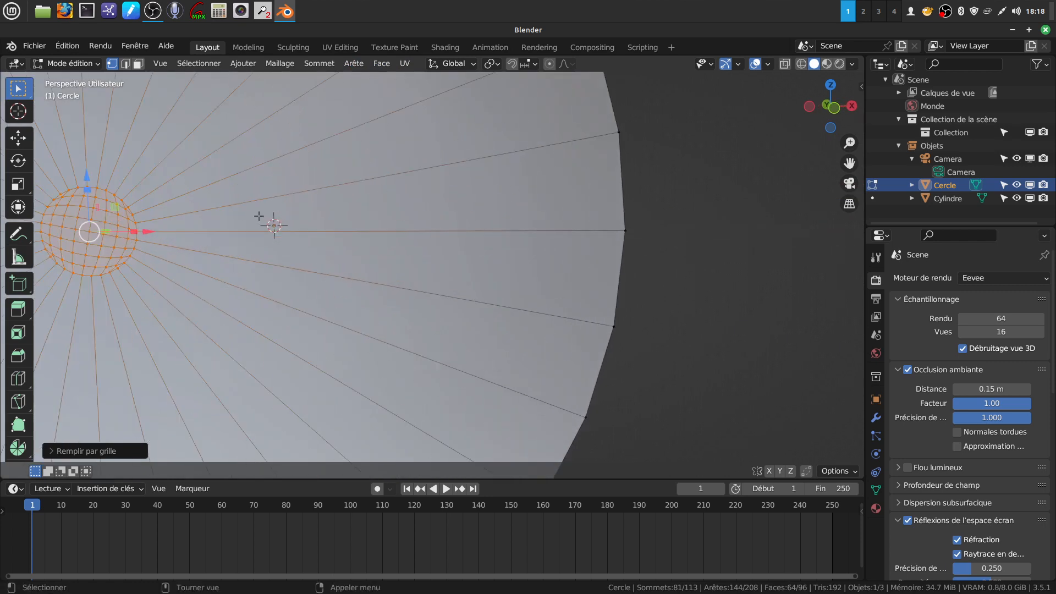
Select the disc's entire mesh and extrude it about 0.054 m along negative Y to give the disc thickness
shift+middle_drag(263, 216, 444, 248)
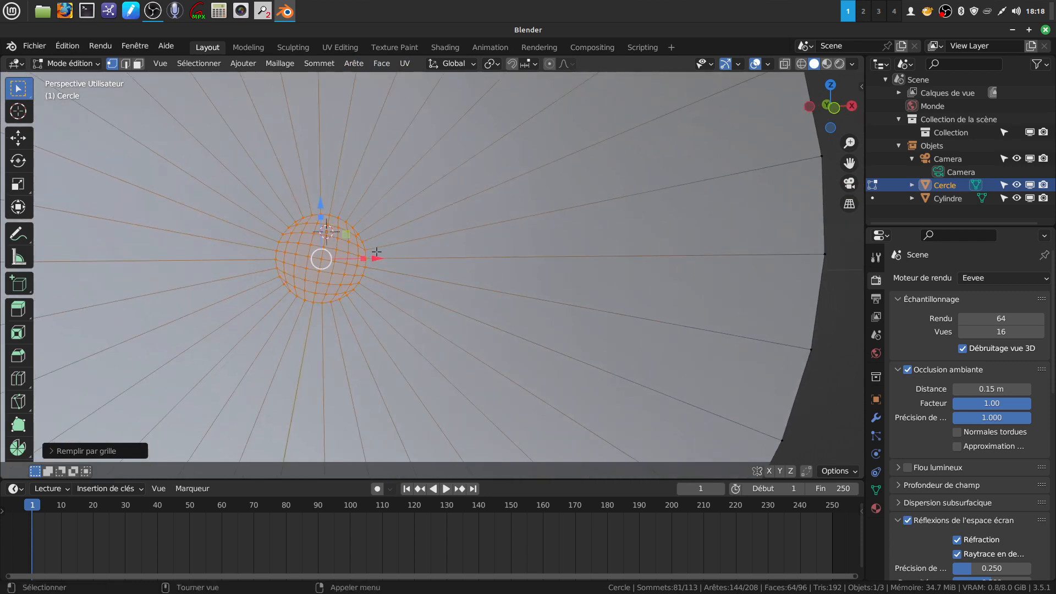
scroll(338, 259, down, 6)
middle_drag(341, 257, 438, 255)
click(409, 235)
key(Tab)
key(Tab)
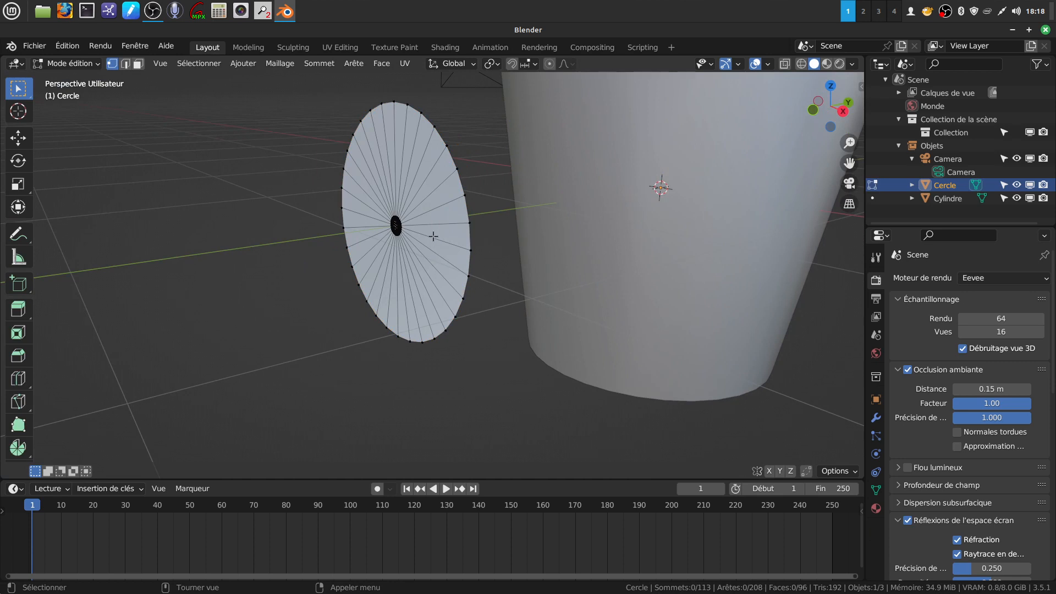
key(a)
middle_drag(500, 265, 499, 248)
key(e)
right_click(500, 246)
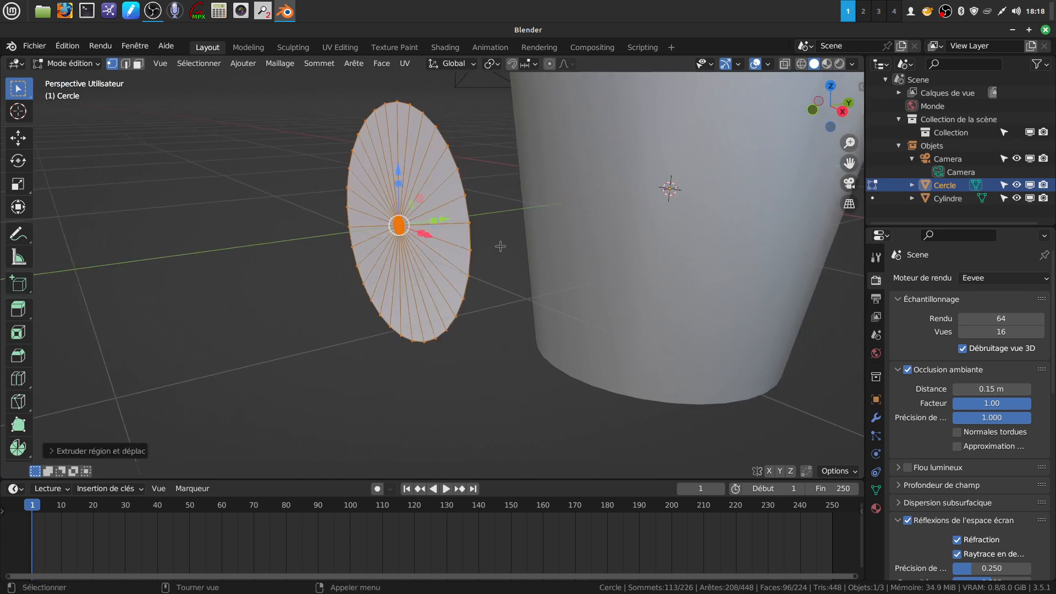
key(g)
key(y)
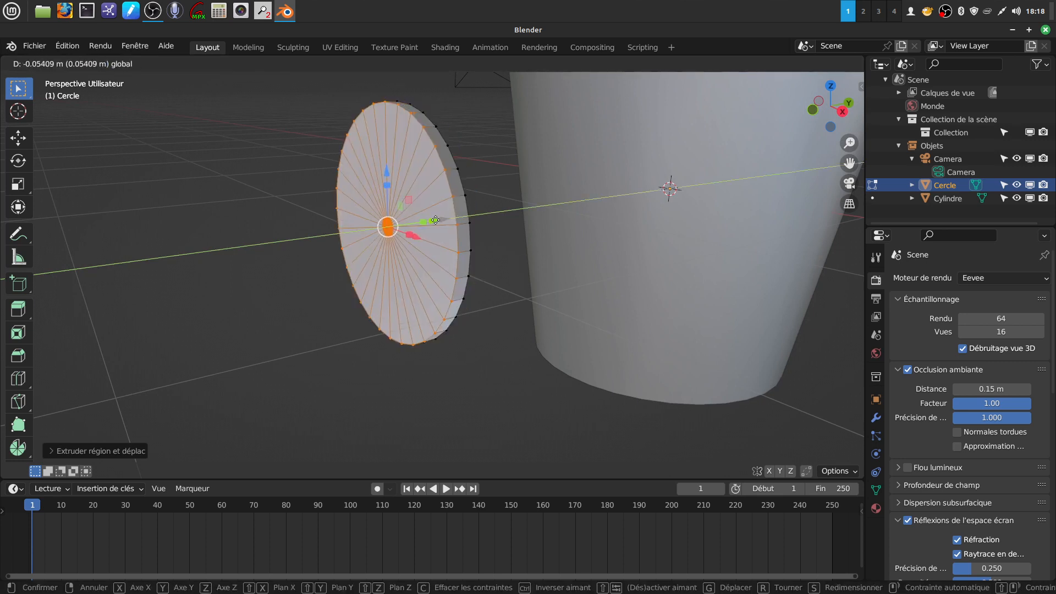
click(435, 220)
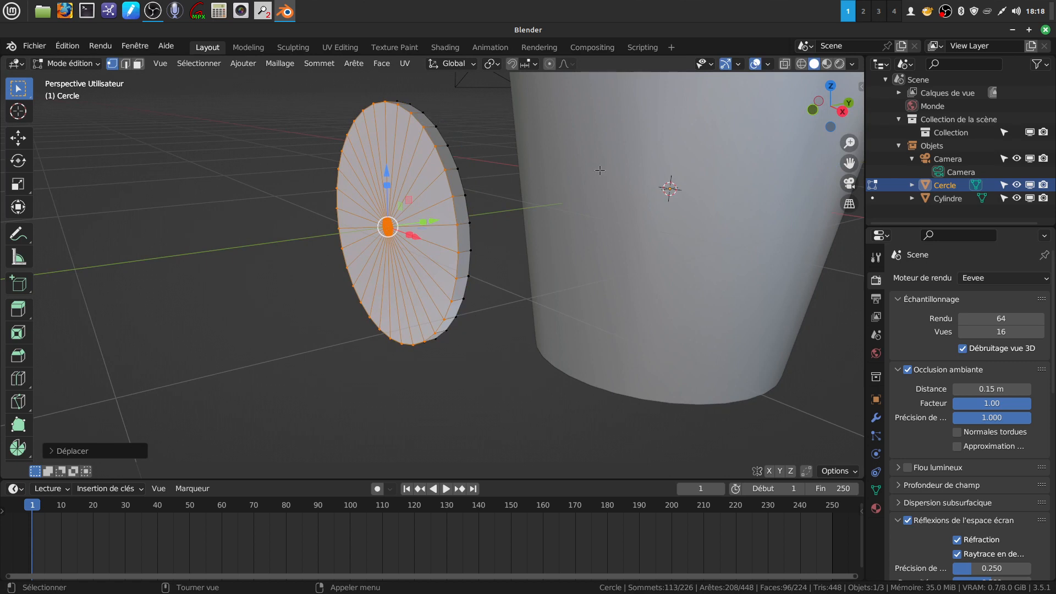
middle_drag(473, 211, 421, 188)
key(Tab)
scroll(425, 242, up, 2)
key(Tab)
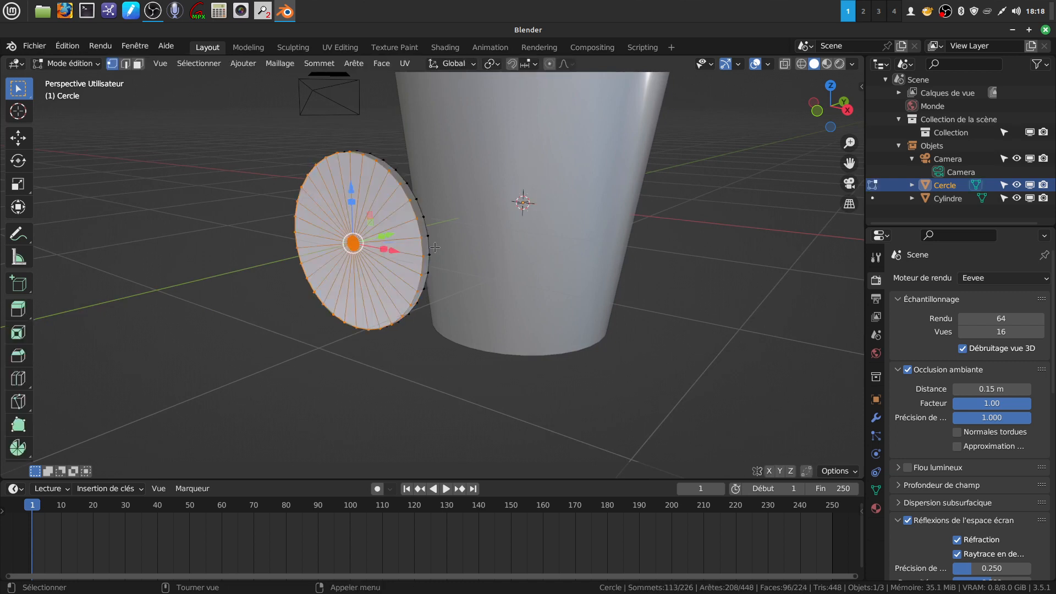
Select the front and back rim edge loops of the disc and bevel them about 0.007 m with two segments
scroll(435, 238, up, 5)
scroll(415, 209, down, 1)
scroll(314, 156, down, 2)
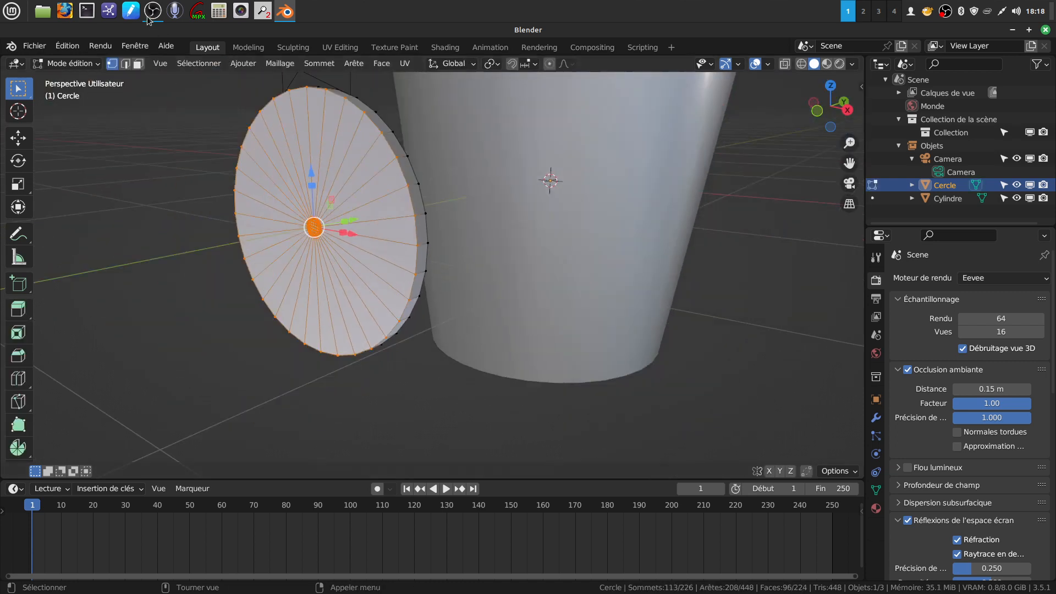
click(125, 64)
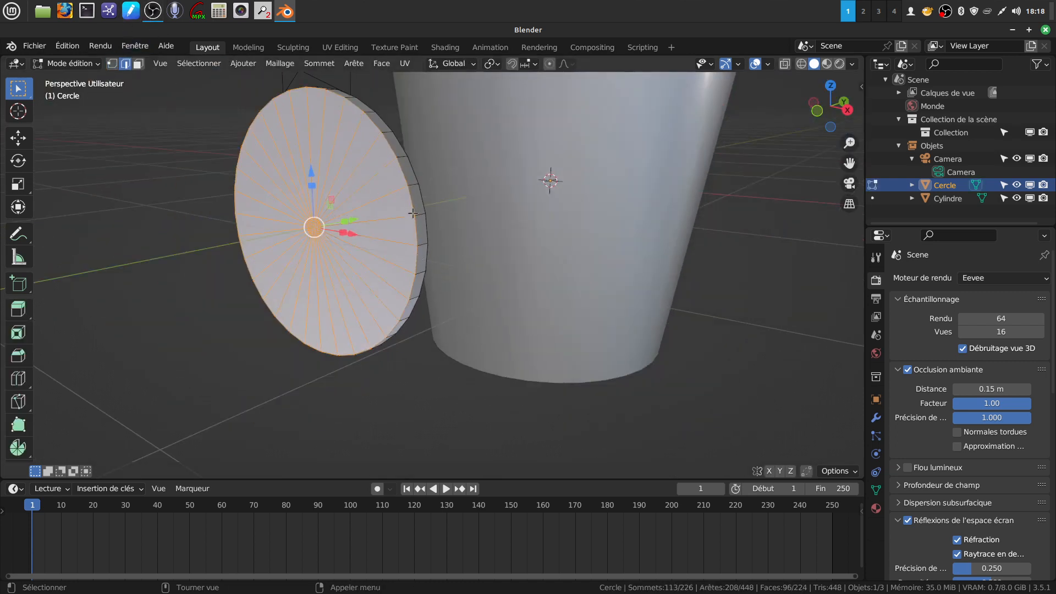
alt+click(423, 231)
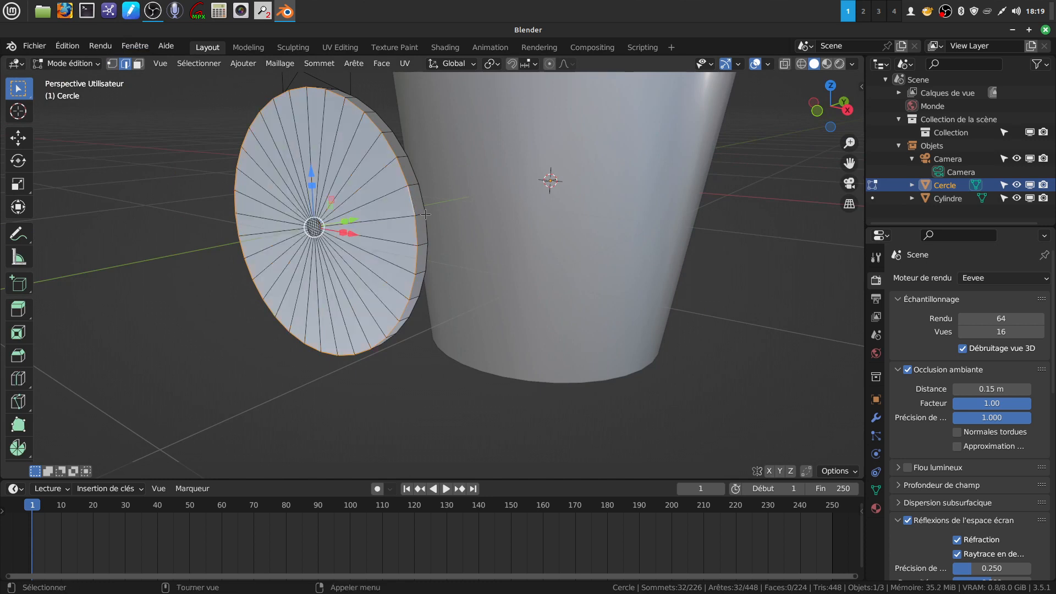
alt+shift+click(423, 231)
scroll(465, 304, up, 3)
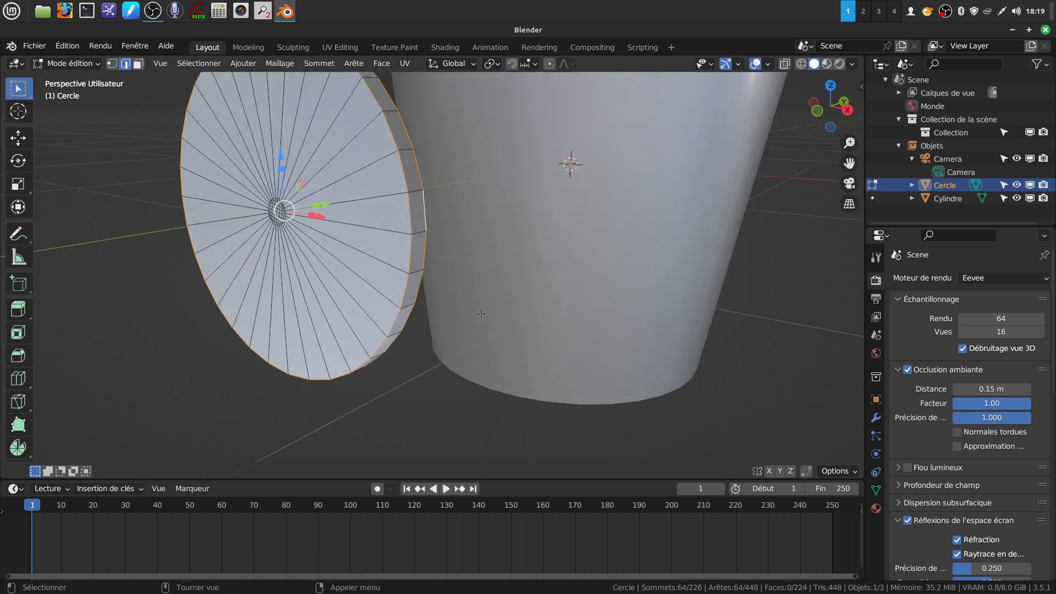
key(ctrl+b)
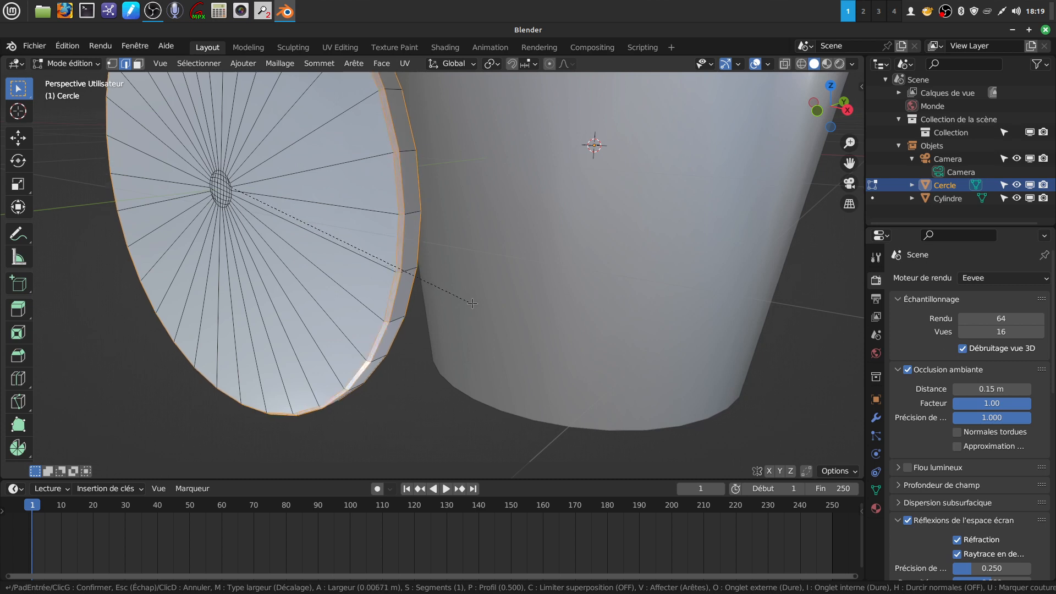
scroll(472, 303, up, 1)
click(472, 303)
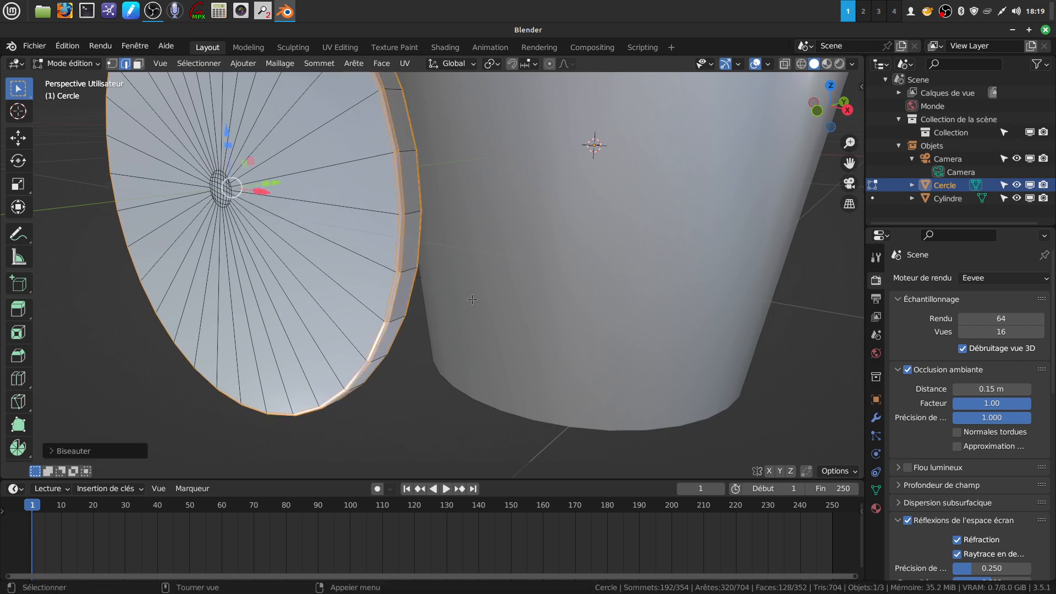
scroll(465, 299, down, 5)
middle_drag(465, 299, 474, 300)
key(Tab)
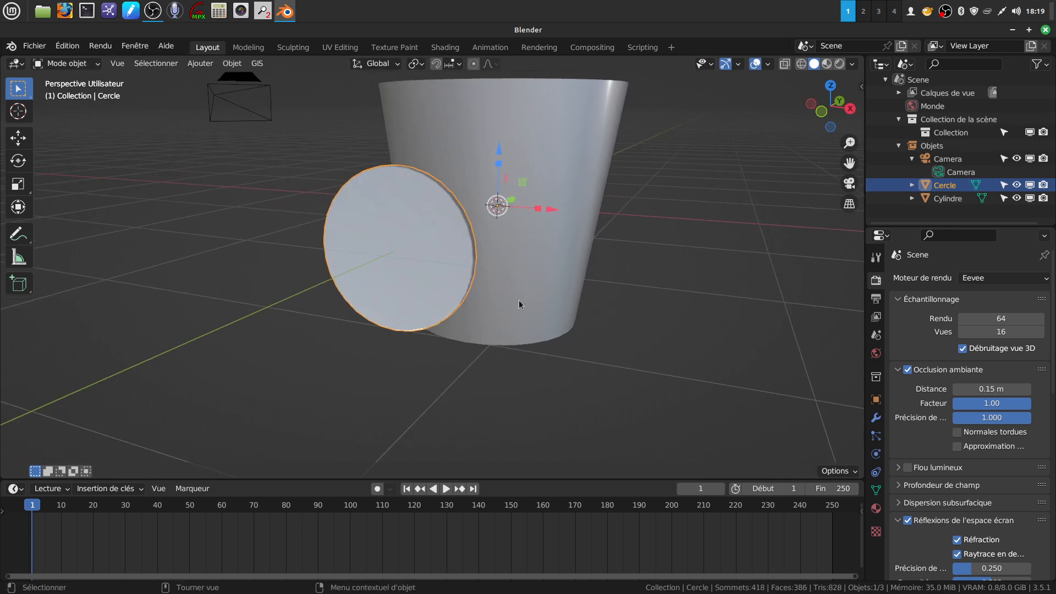
Add a Subdivision Surface modifier to the disc and inspect its smoothed shape beside the cup
click(876, 418)
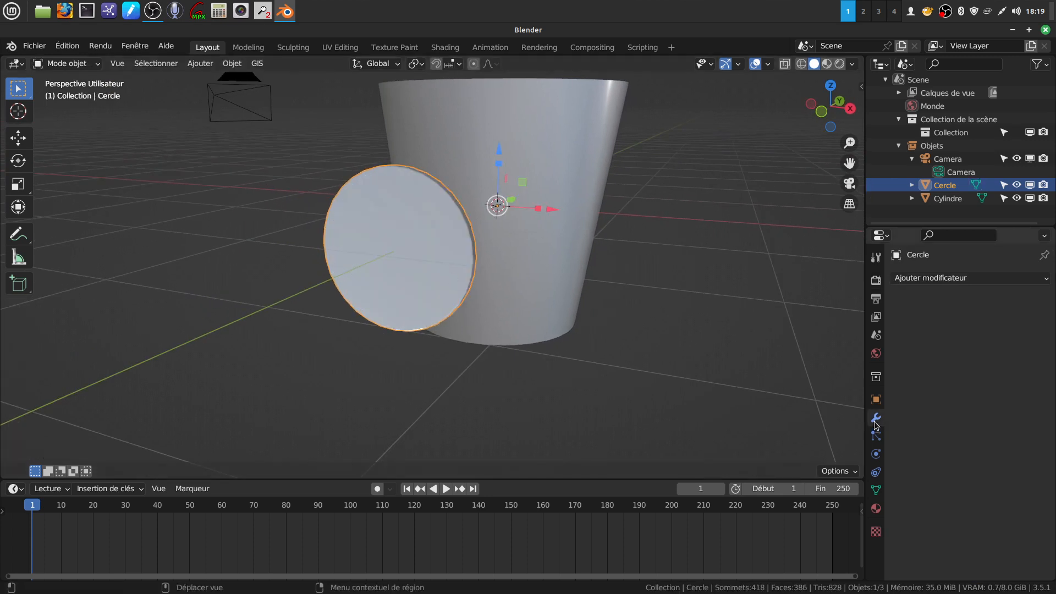
click(1045, 279)
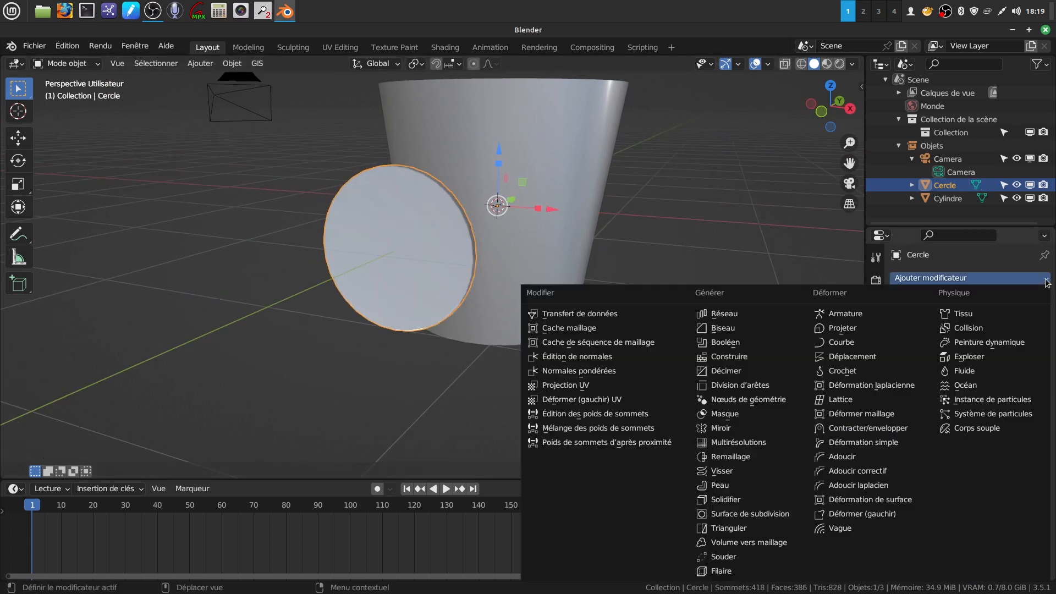
click(766, 514)
middle_drag(741, 332, 443, 302)
middle_drag(547, 239, 494, 265)
Examine the disc's placement against the cup from the front and side, and check the available modifiers
key(Tab)
key(a)
key(a)
key(KP_1)
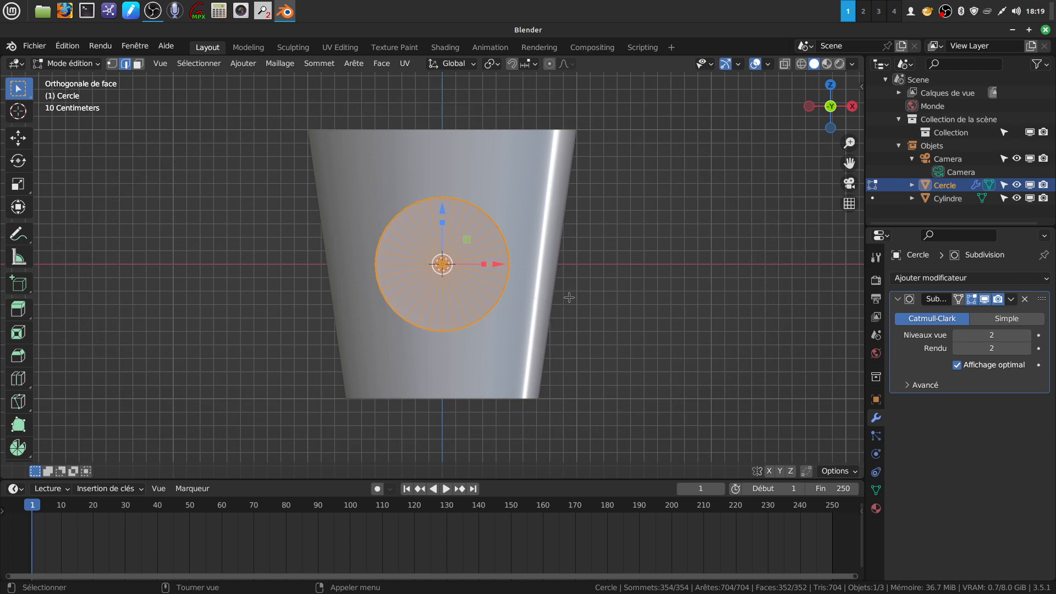
key(Tab)
middle_drag(568, 297, 588, 338)
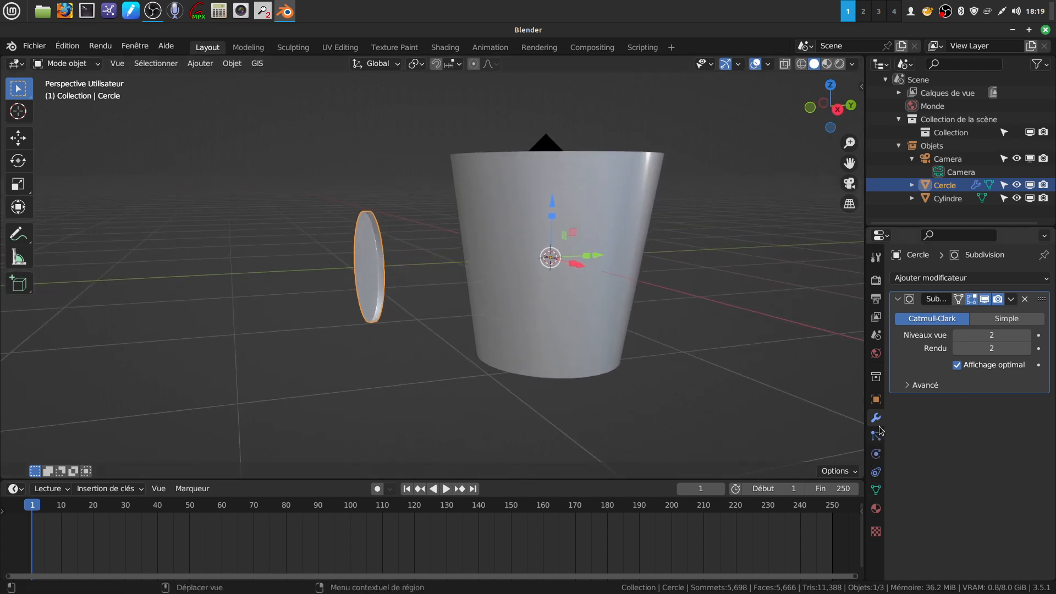
click(1044, 278)
scroll(341, 235, up, 2)
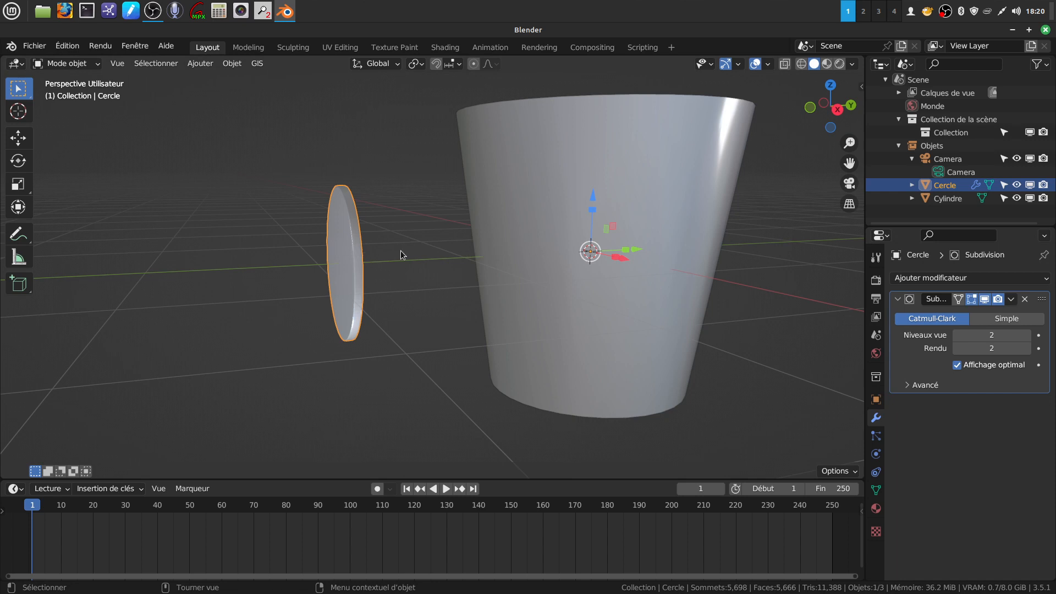
scroll(404, 249, down, 2)
middle_drag(404, 249, 365, 242)
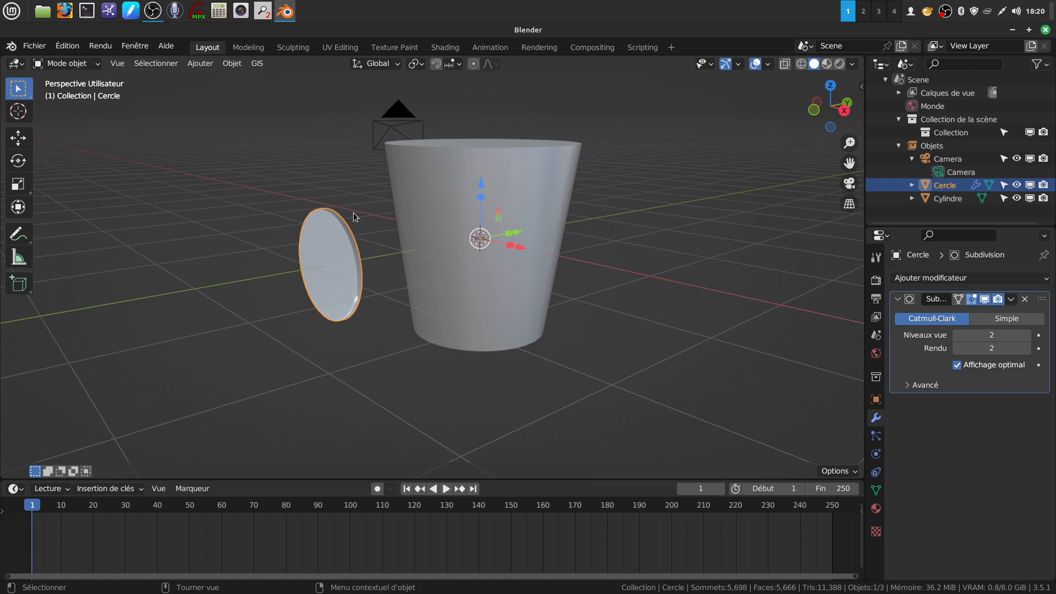
Set the disc's origin to its geometry
click(232, 64)
mouse_move(278, 94)
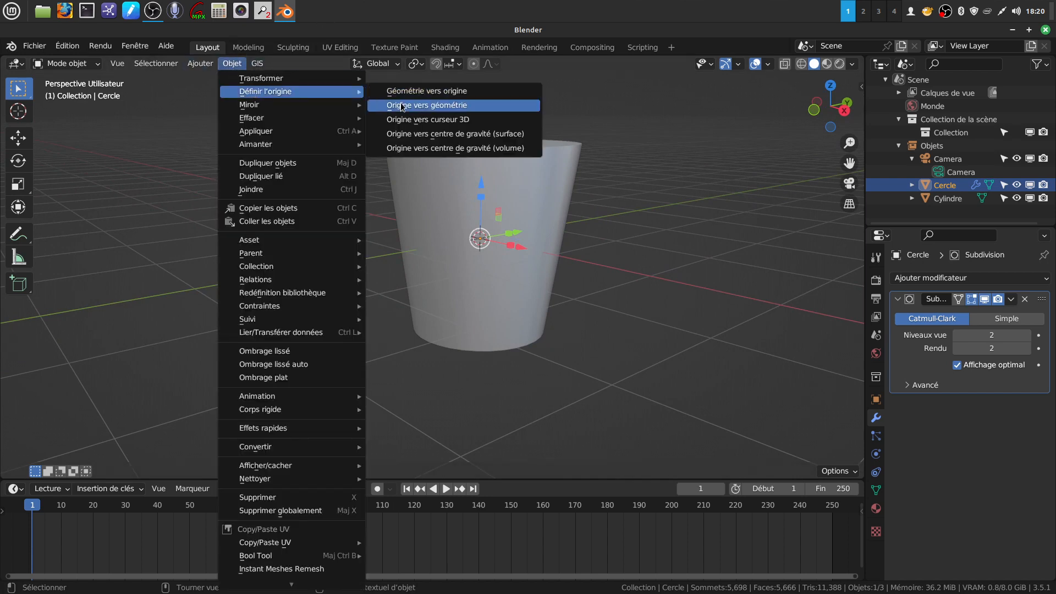
click(402, 107)
Move the disc along the Y axis closer to the cup, leaving a small gap
middle_drag(402, 109, 373, 165)
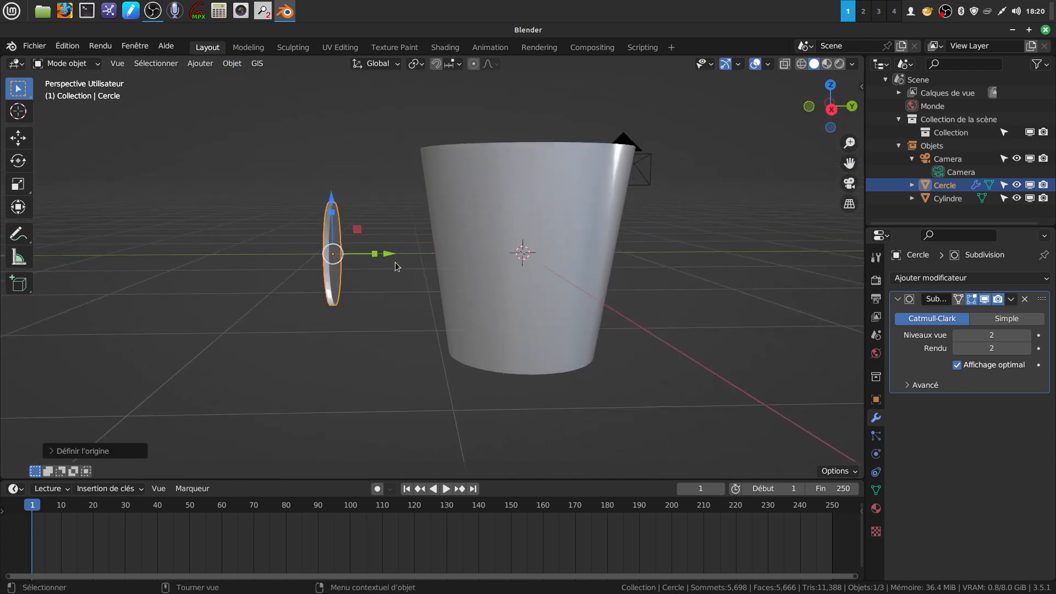
key(g)
key(y)
click(462, 251)
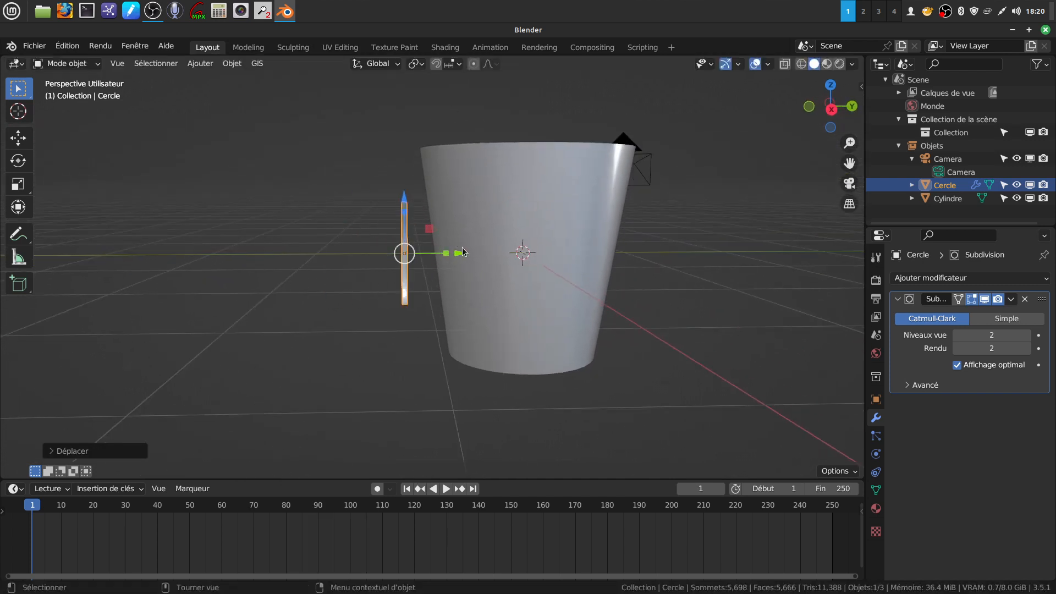
In the right side view, tilt the disc parallel to the cup's sloping wall and shift it along Y nearly against the wall
key(KP_3)
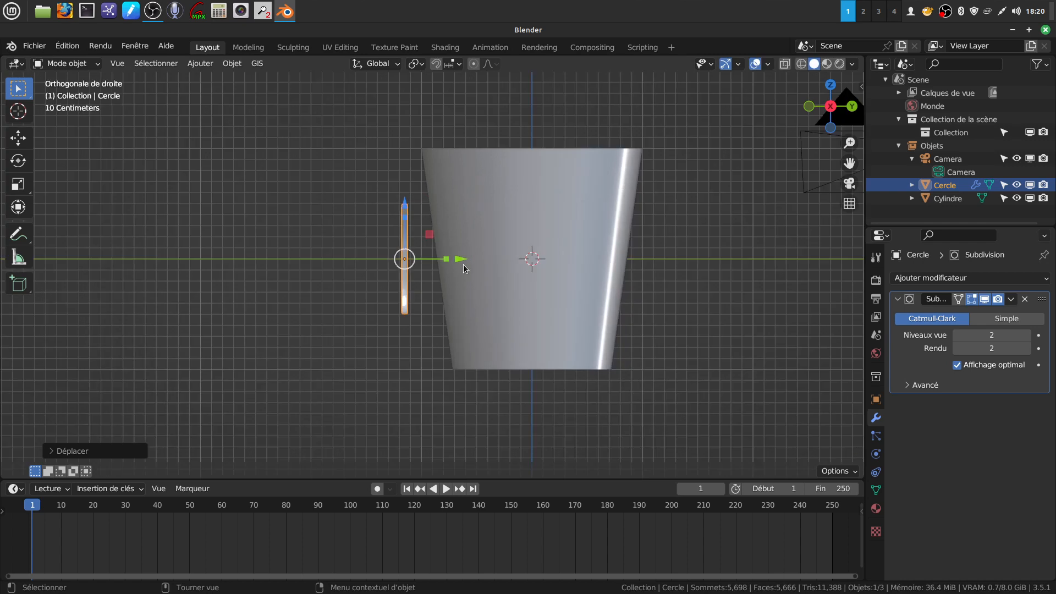
scroll(463, 268, up, 2)
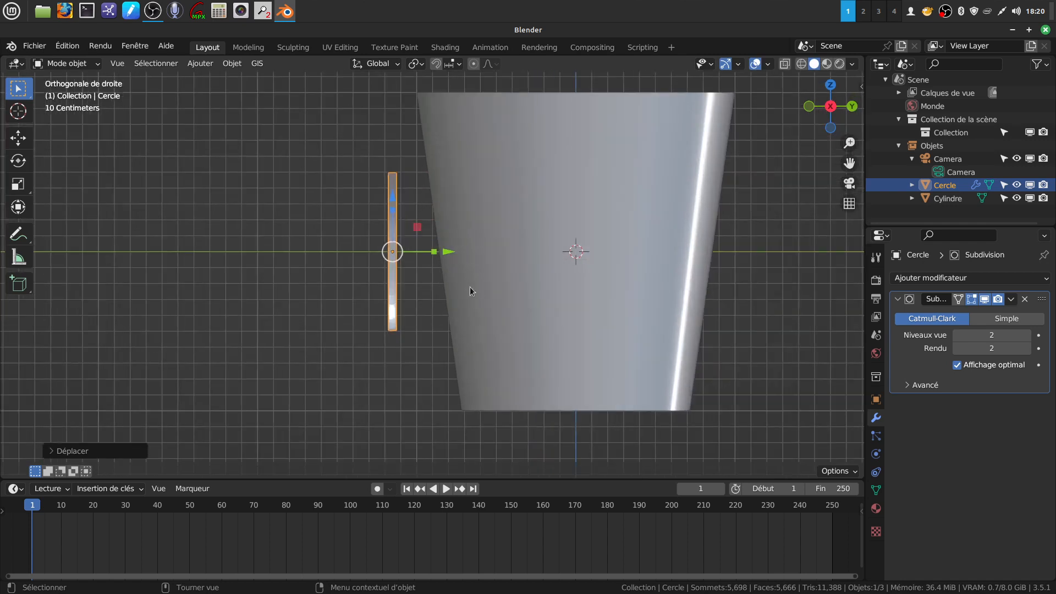
key(r)
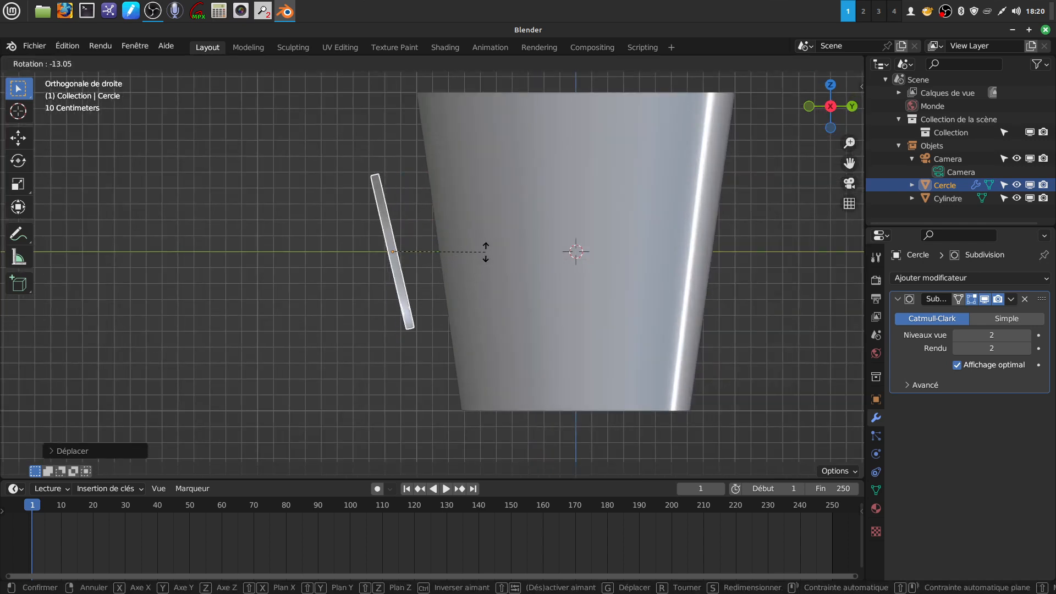
click(484, 254)
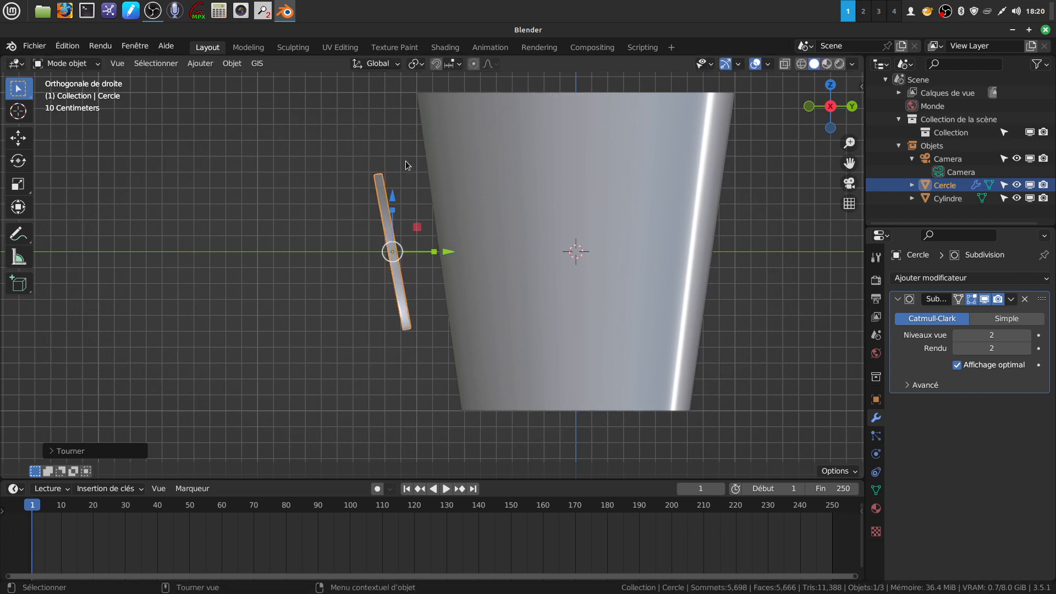
drag(447, 252, 471, 254)
middle_drag(481, 256, 583, 286)
scroll(596, 297, down, 3)
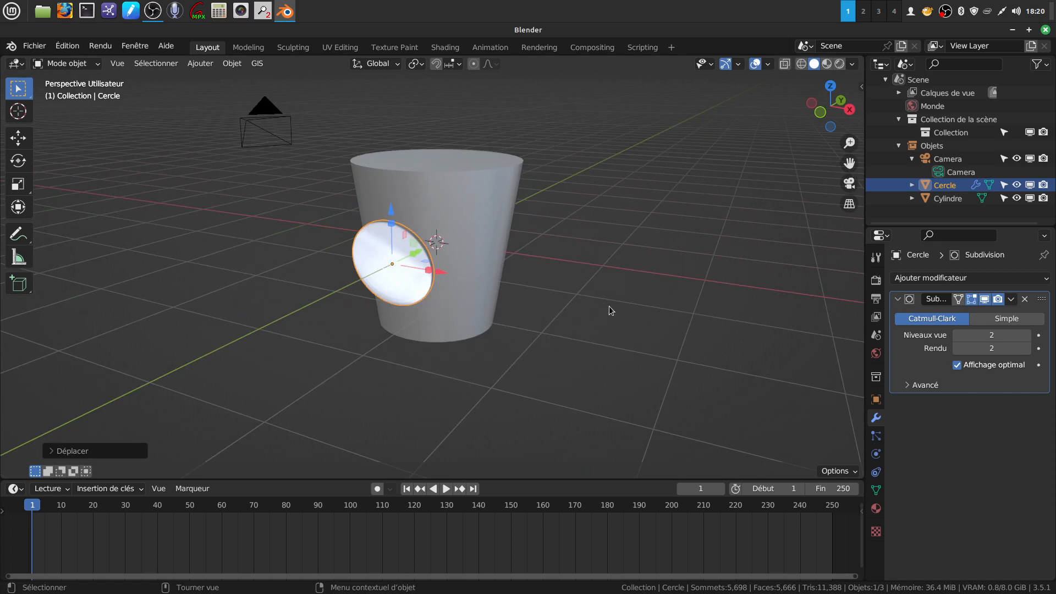
Deselect the disc and add a lattice object at the 3D cursor
click(609, 306)
mouse_move(391, 262)
middle_down()
mouse_move(428, 240)
mouse_move(465, 269)
mouse_move(410, 256)
middle_up()
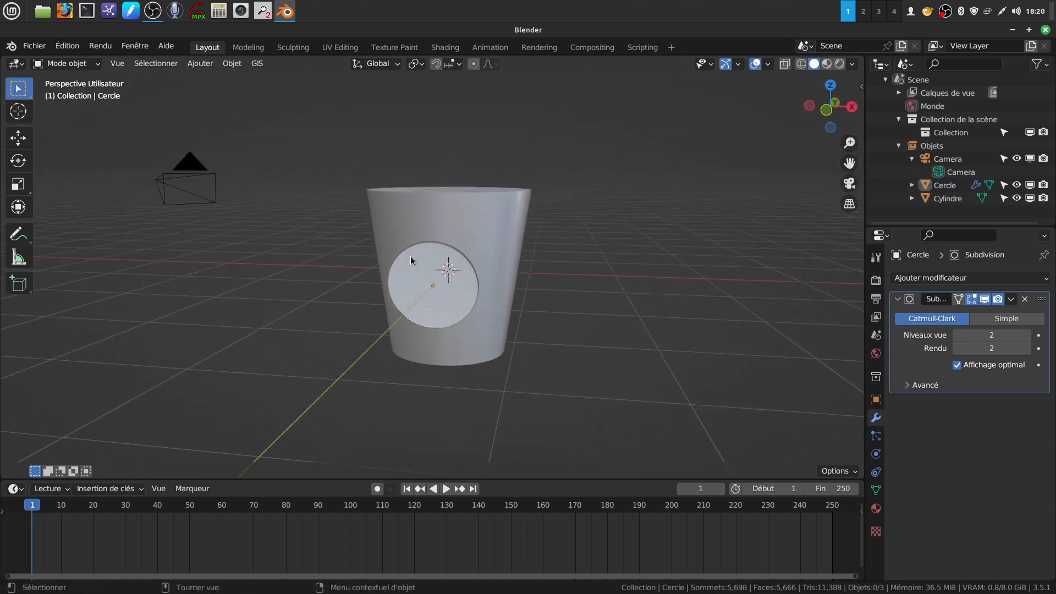
click(199, 63)
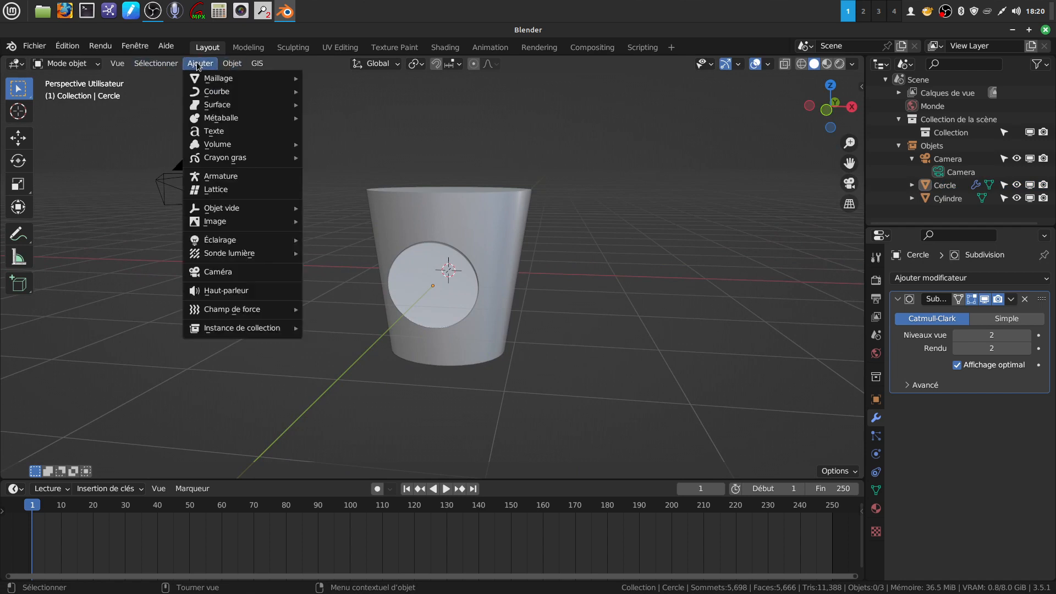
click(230, 192)
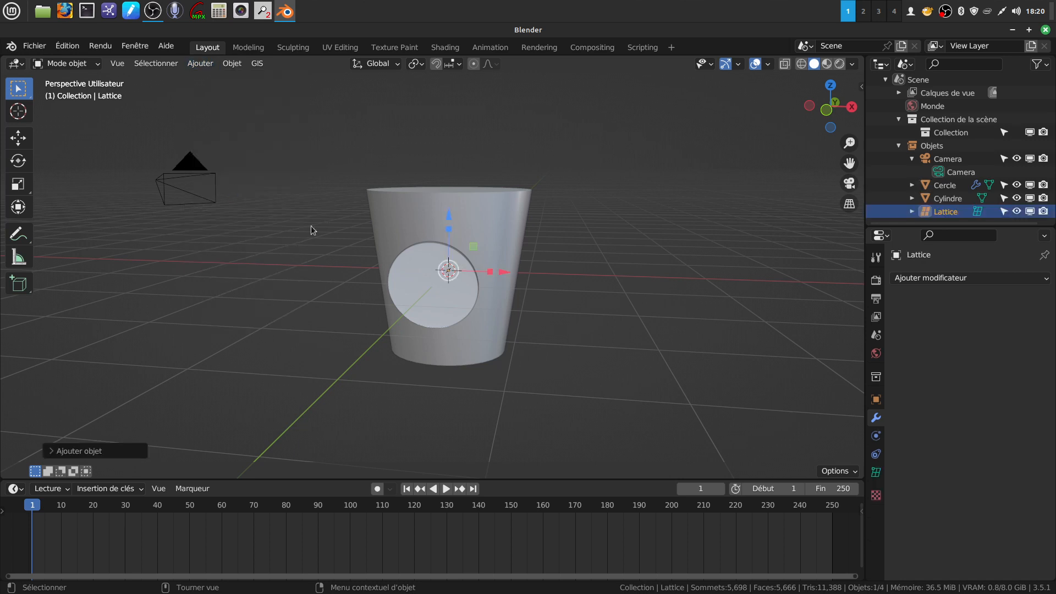
Move the lattice along negative Y out of the cup, placing it just in front of the disc
middle_drag(633, 182, 488, 170)
mouse_move(668, 245)
middle_down()
mouse_move(637, 220)
mouse_move(685, 235)
middle_up()
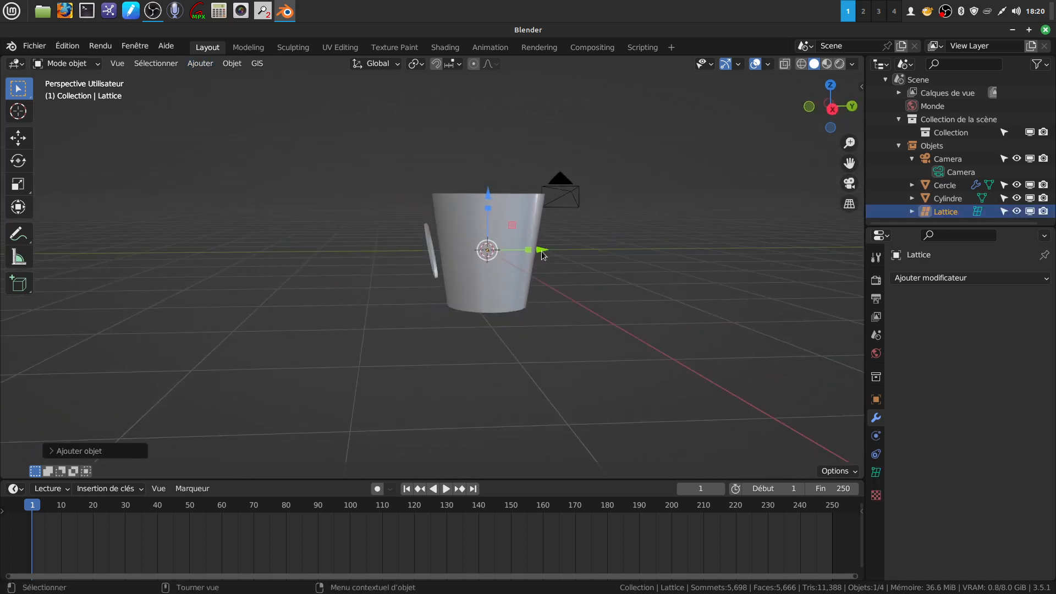
drag(542, 254, 434, 250)
middle_drag(473, 286, 490, 316)
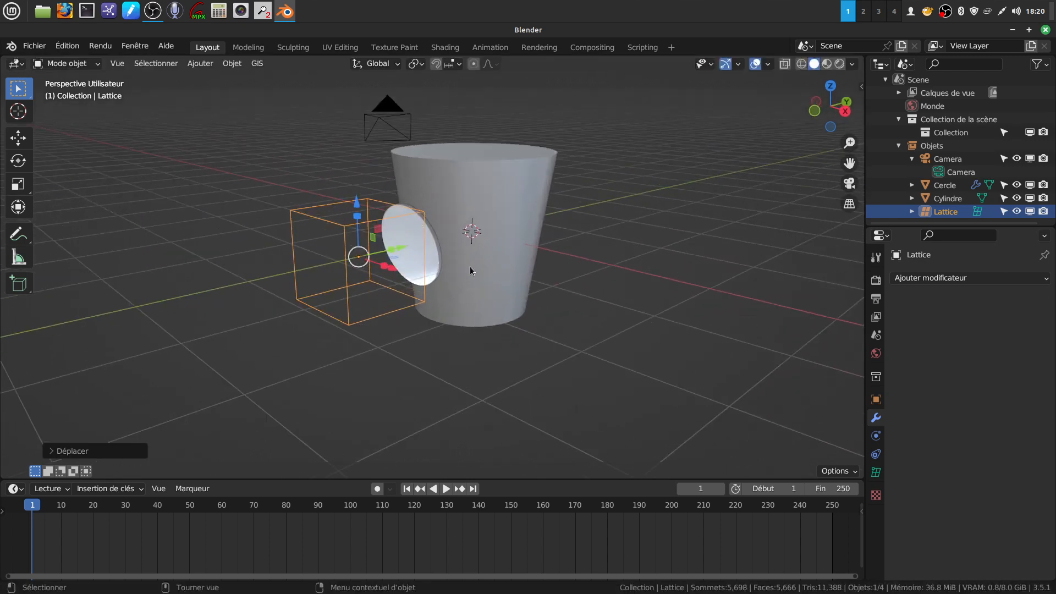
Set the lattice's V resolution to 1 so that it becomes a flat plane
middle_drag(454, 248, 416, 240)
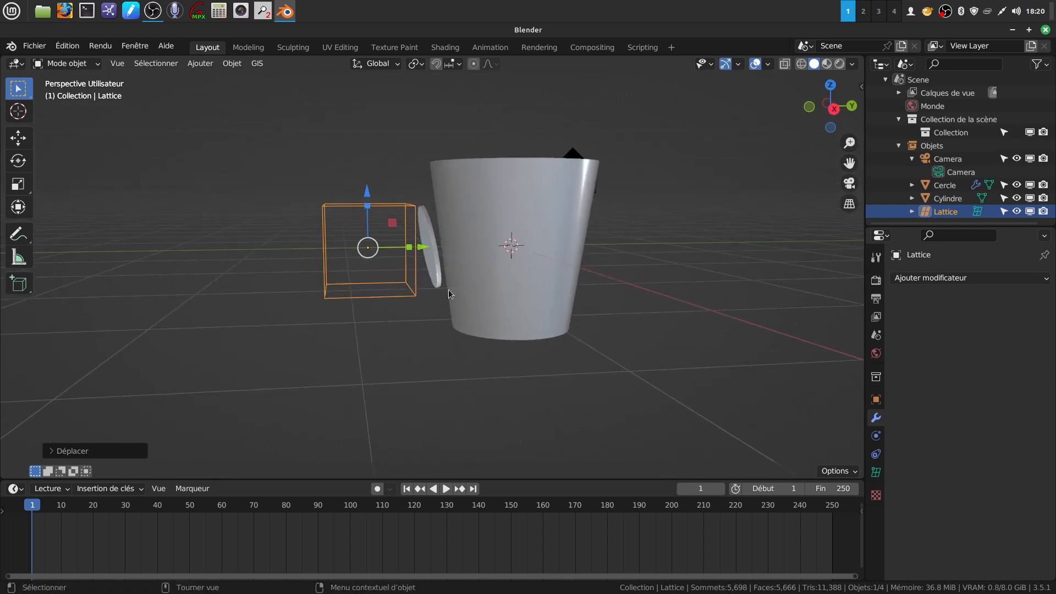
middle_drag(453, 258, 432, 213)
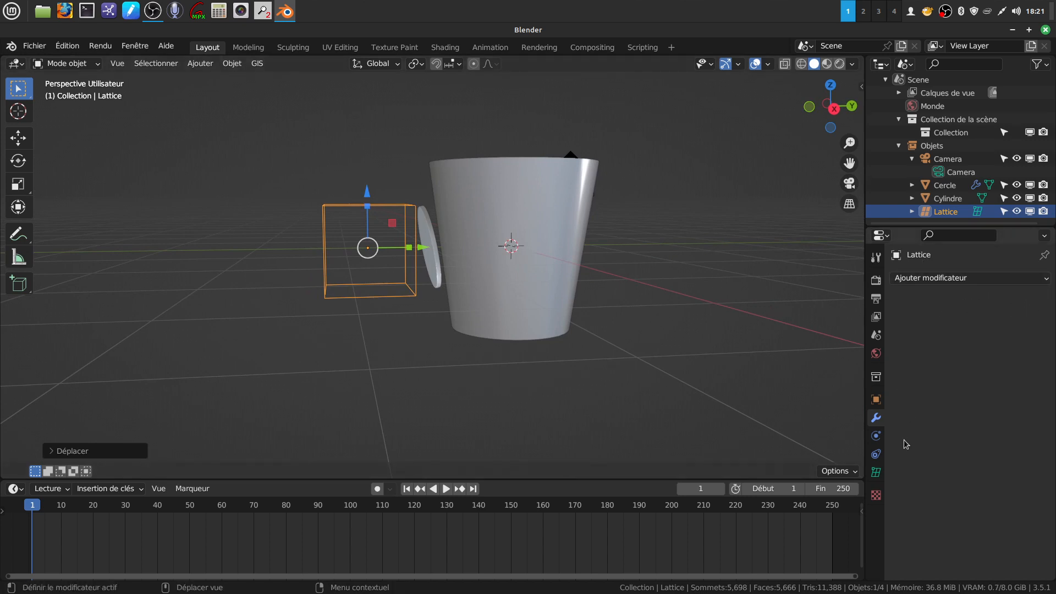
click(876, 472)
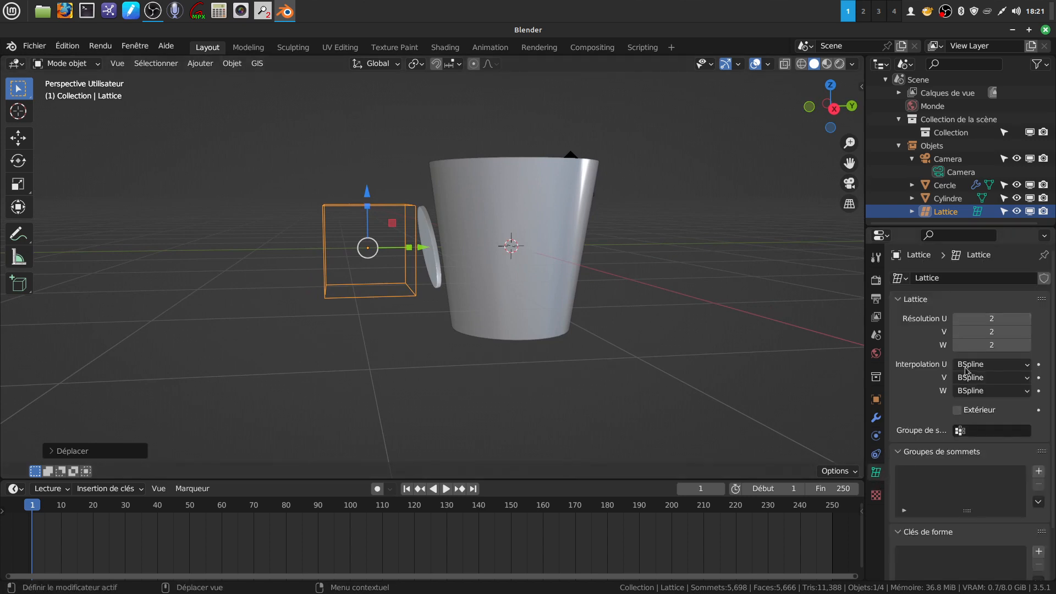
click(957, 331)
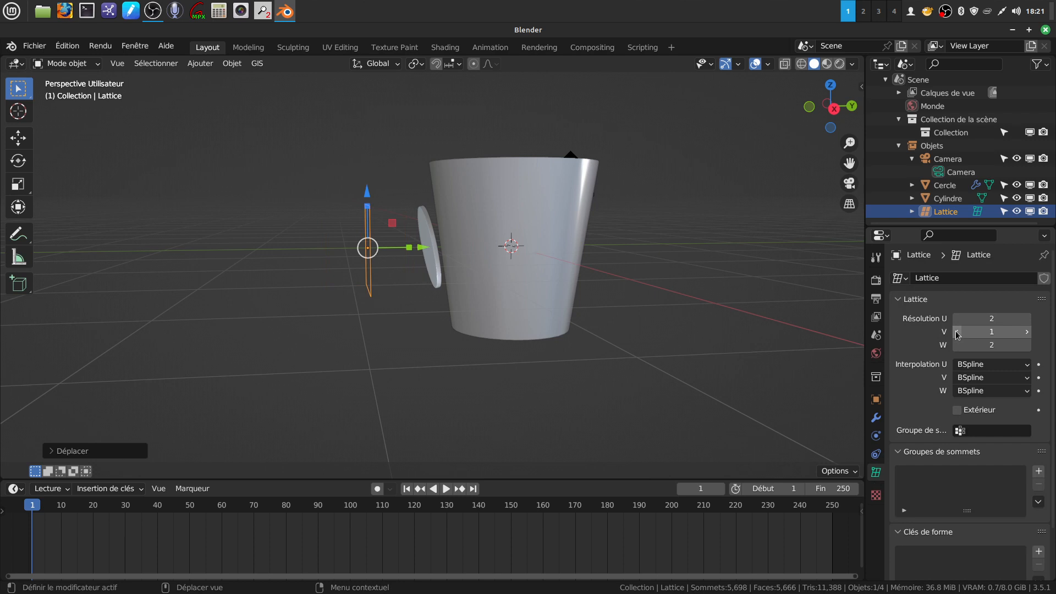
Raise the flat lattice's U resolution to 12
middle_drag(491, 242, 530, 253)
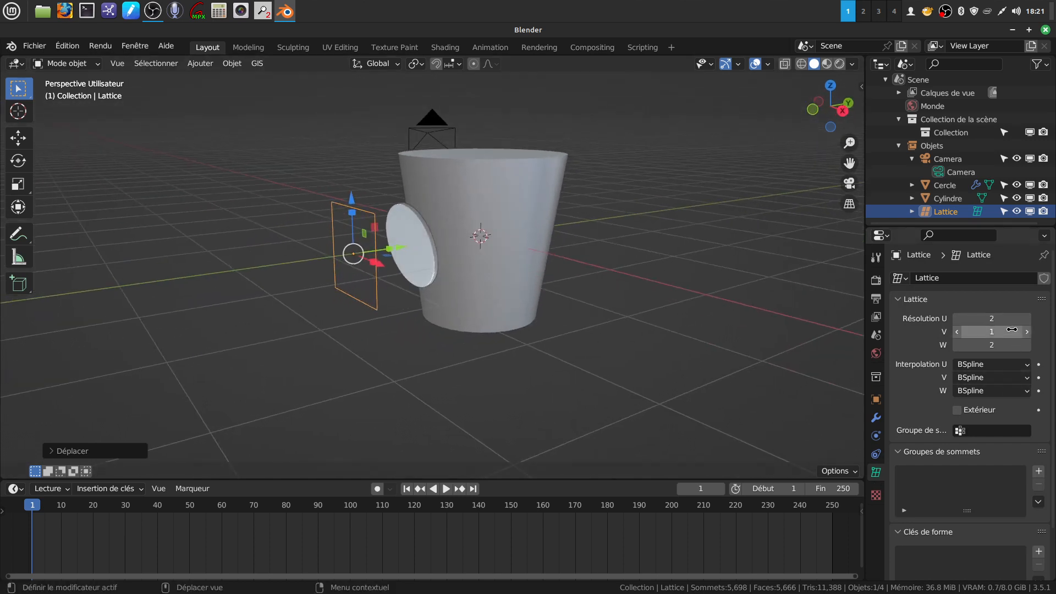
click(1027, 319)
click(1028, 319)
click(1028, 319)
click(1028, 319)
click(1028, 319)
click(1028, 319)
click(1029, 319)
click(1029, 319)
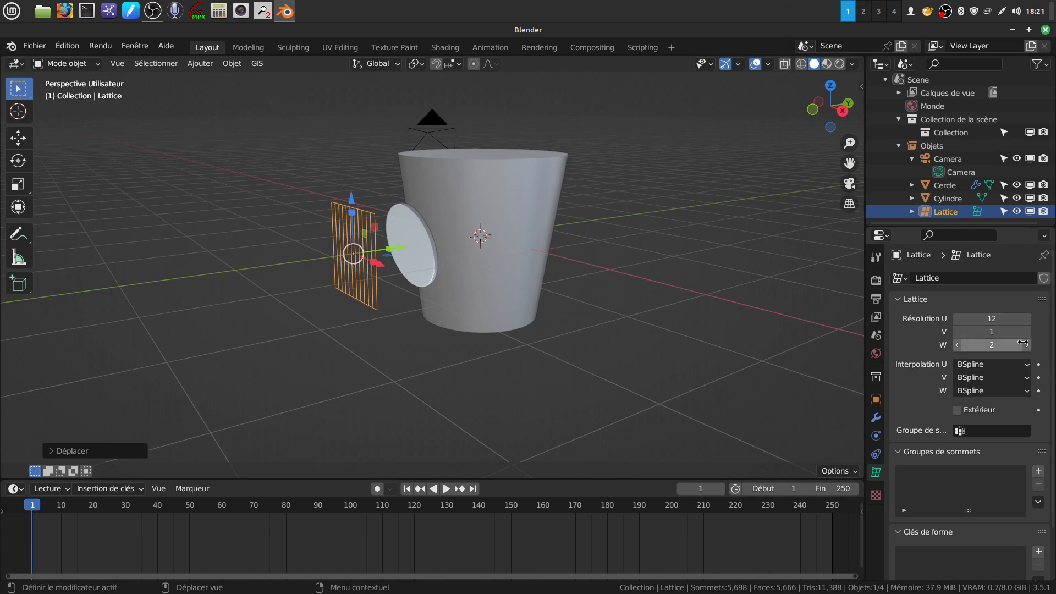
Raise the lattice's W resolution to 12 to form a square grid
click(1028, 345)
click(1027, 345)
click(1028, 345)
click(1028, 345)
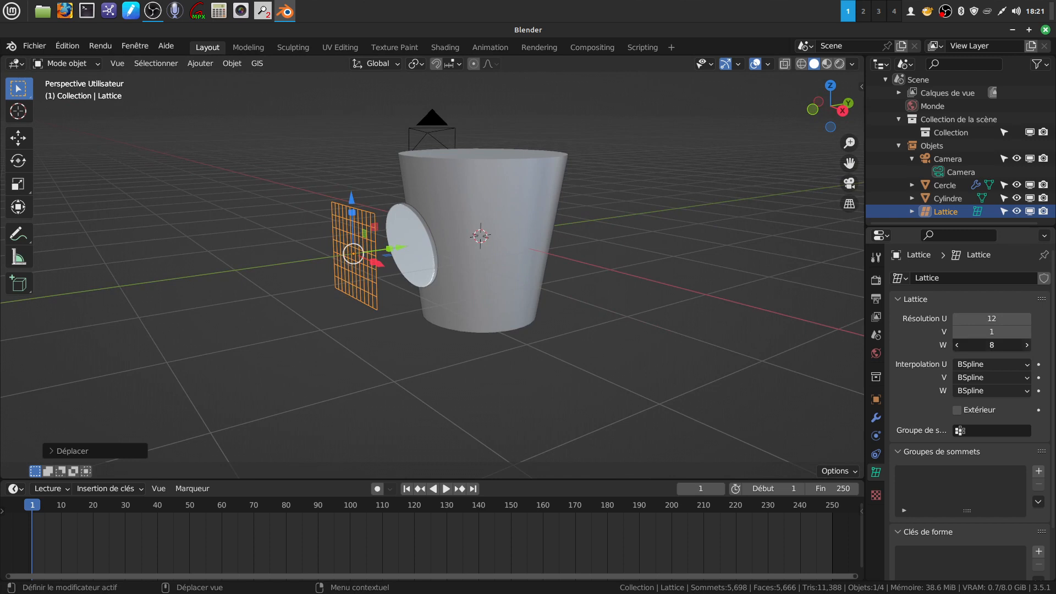
click(1028, 345)
click(1028, 345)
click(1028, 345)
click(1028, 345)
In the right side view, move the lattice along Y to the cup's wall and rotate it about -10.35° to match the slope
middle_drag(428, 221, 363, 205)
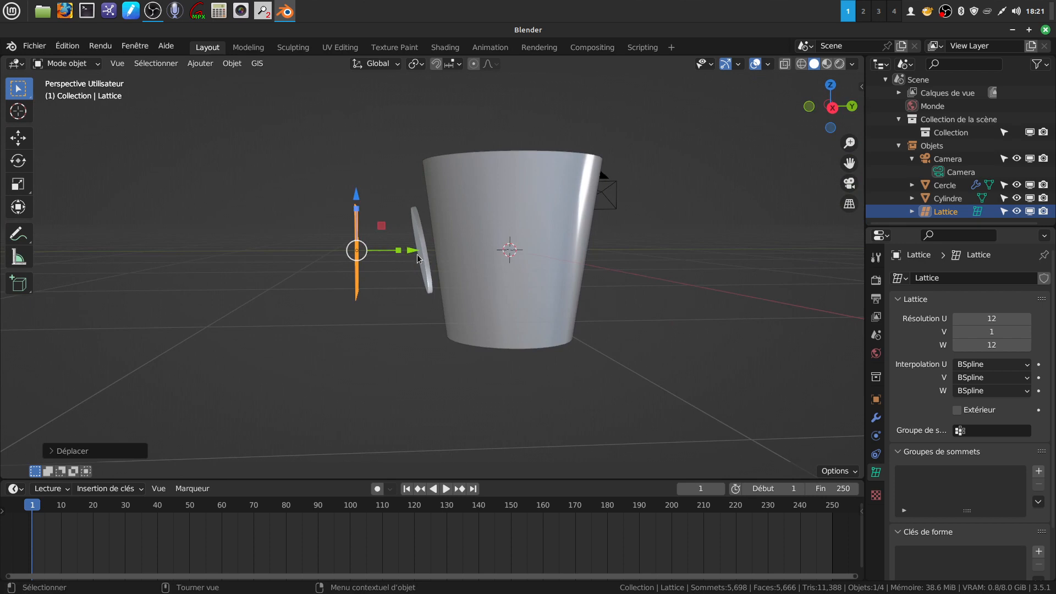
key(KP_3)
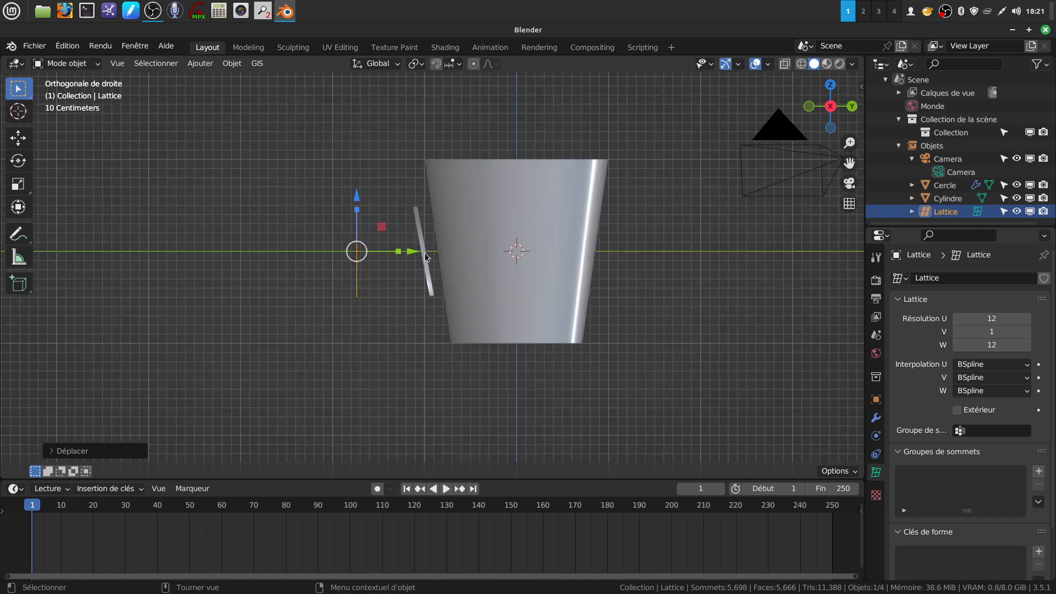
scroll(426, 256, up, 2)
drag(380, 244, 488, 224)
key(r)
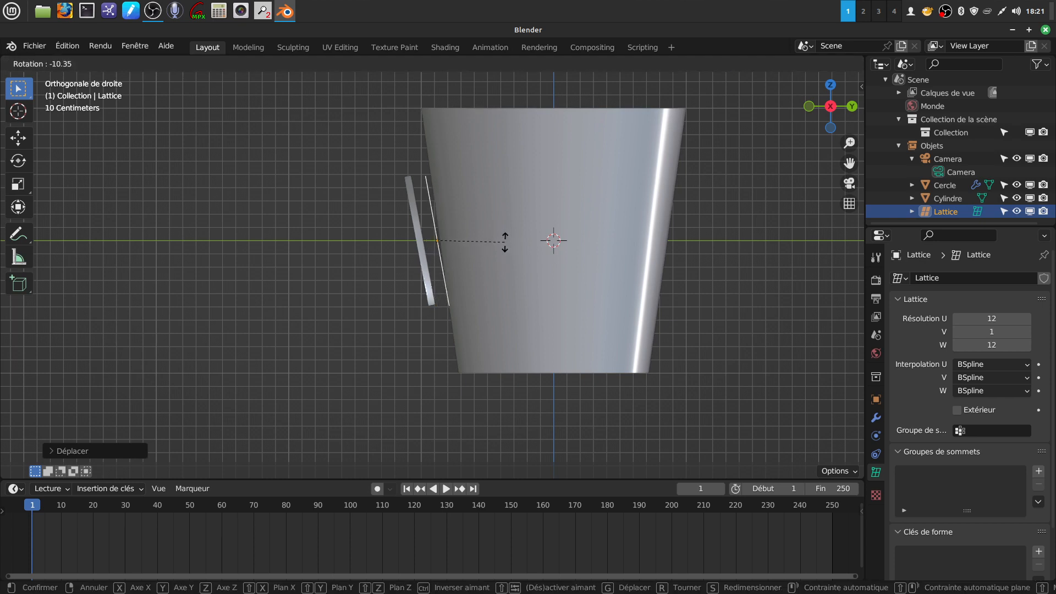
click(505, 242)
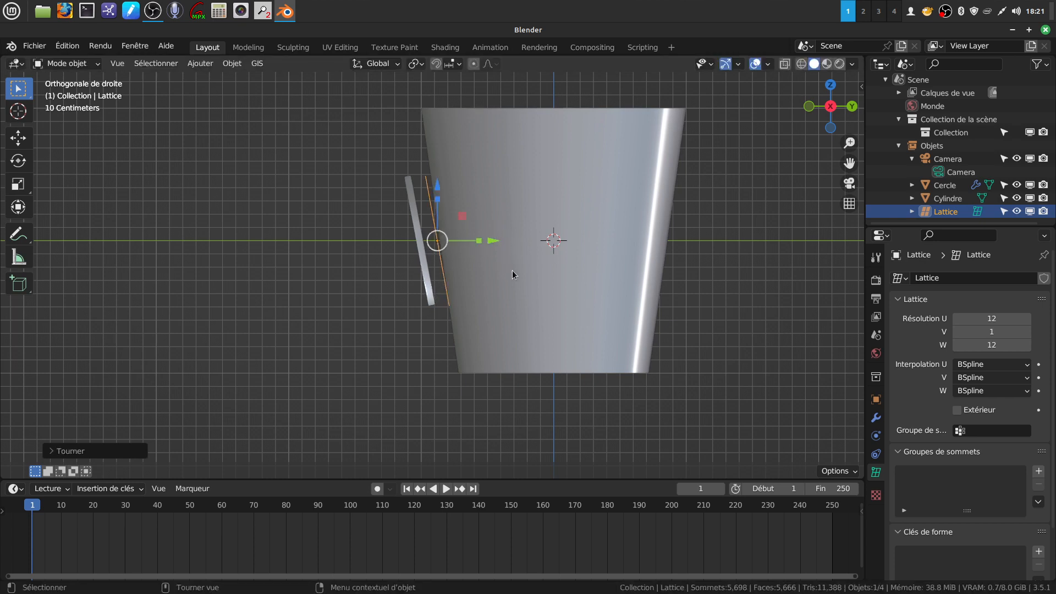
Fine-tune the lattice's tilt and shift it slightly off the wall into the gap between the disc and the cup
key(r)
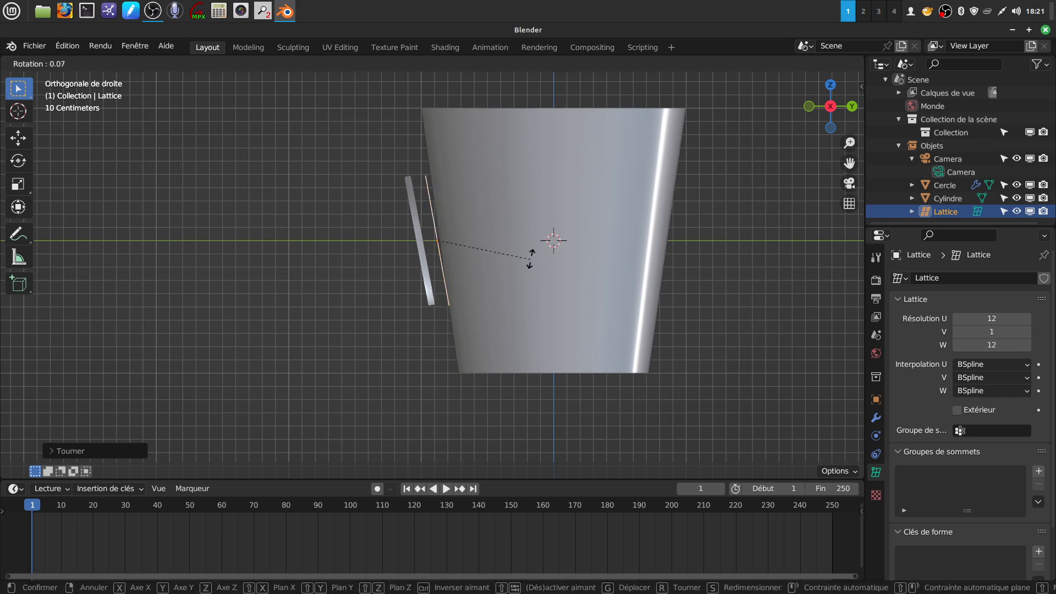
click(527, 263)
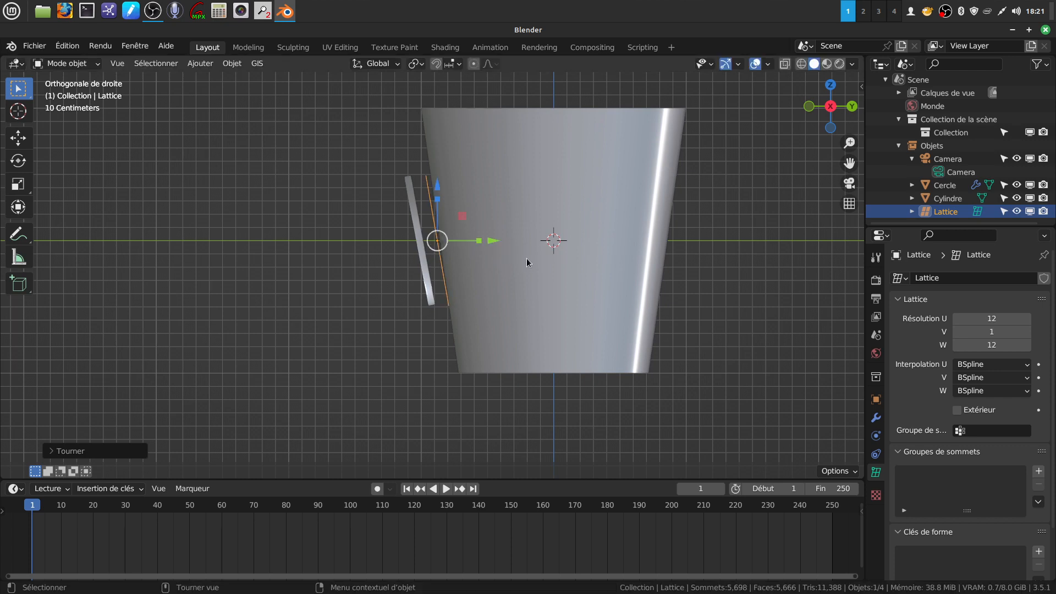
key(g)
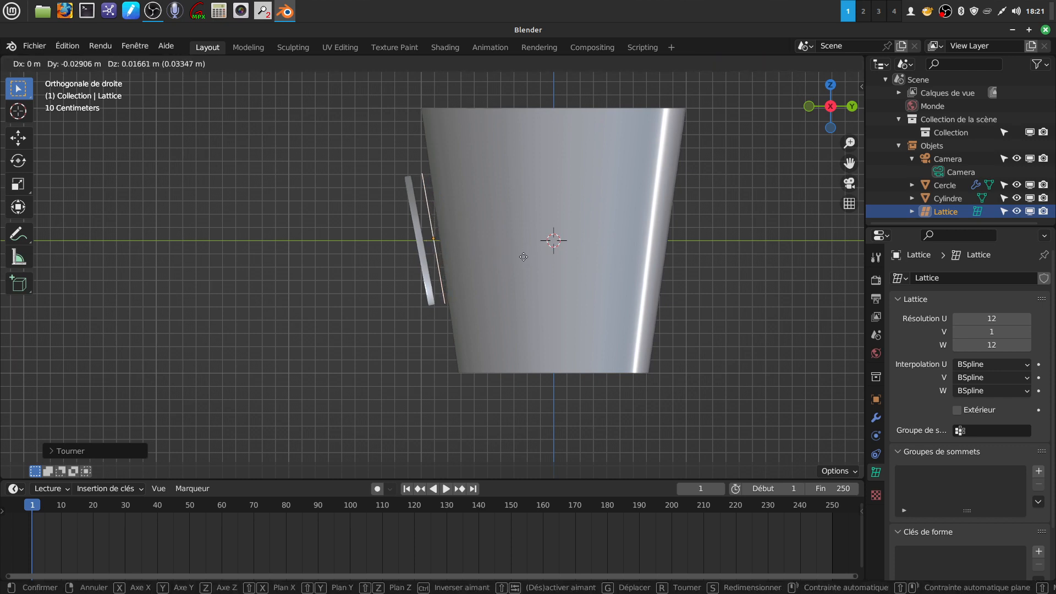
click(523, 257)
Scale the lattice until its grid extends slightly beyond the disc's outline on all sides
middle_drag(523, 256, 675, 262)
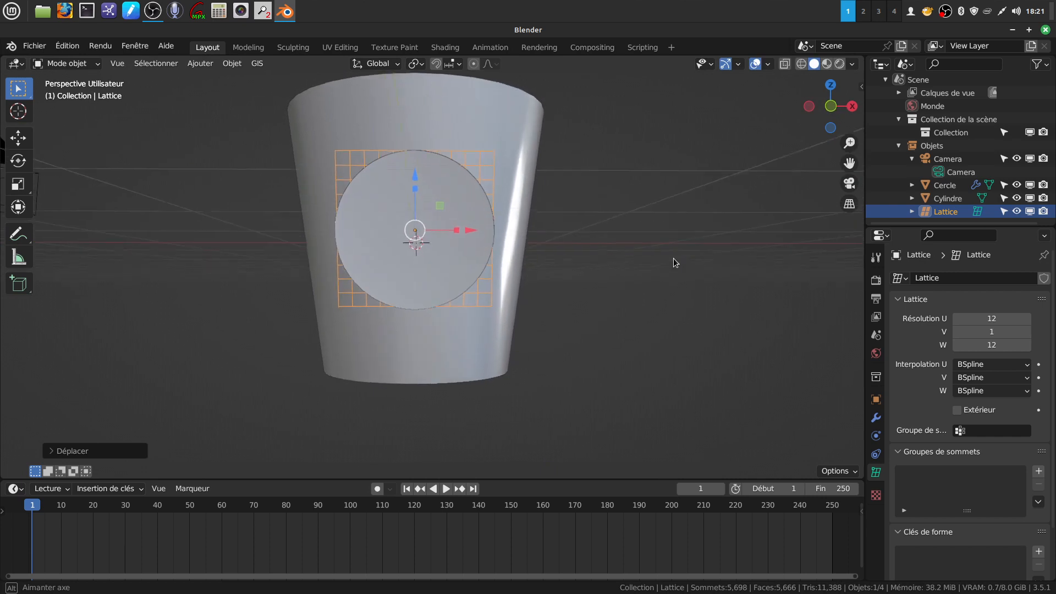
key(s)
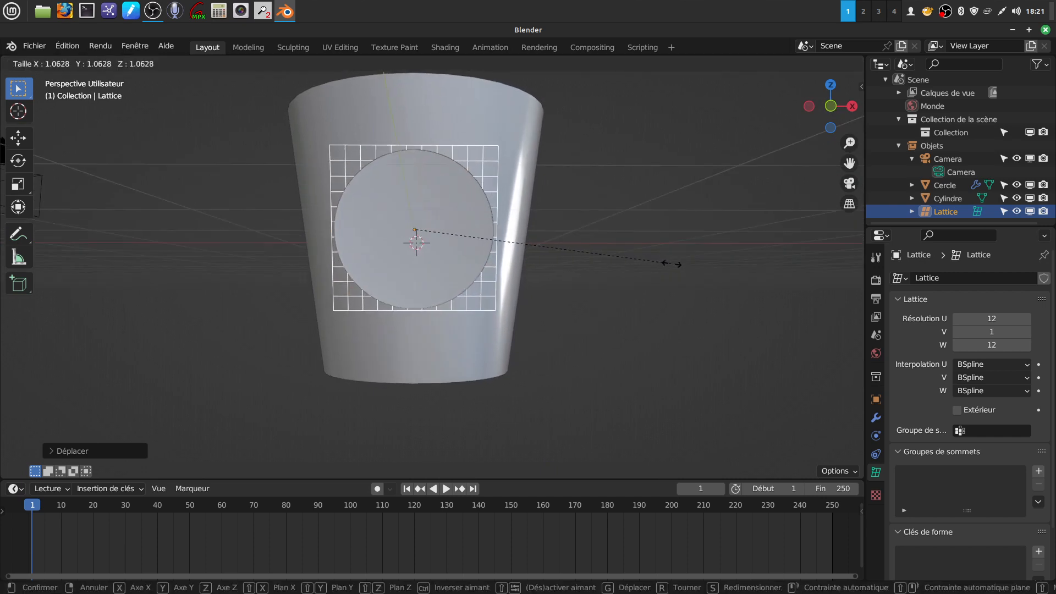
click(682, 264)
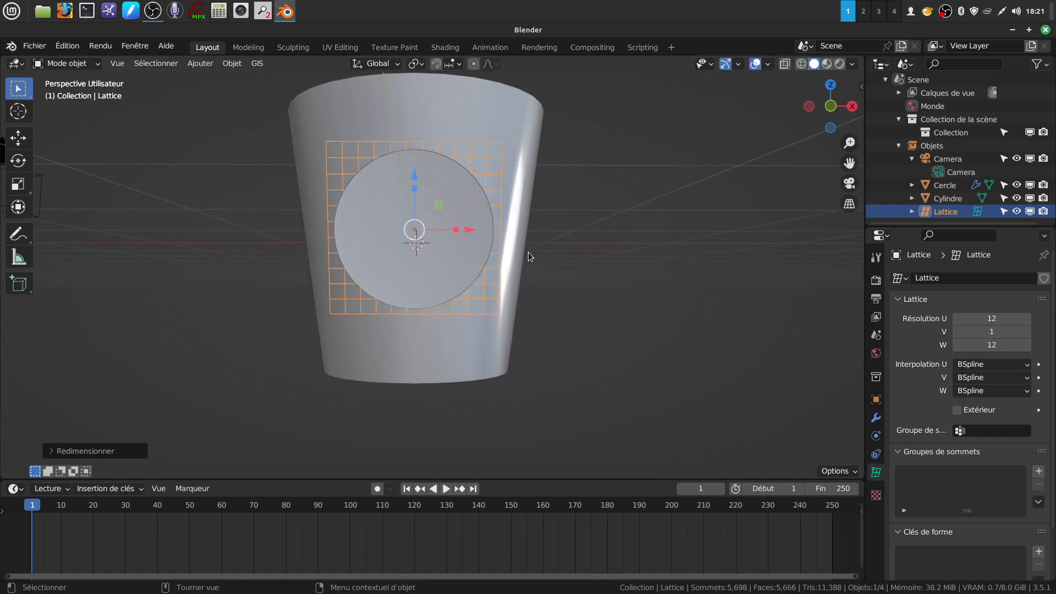
key(s)
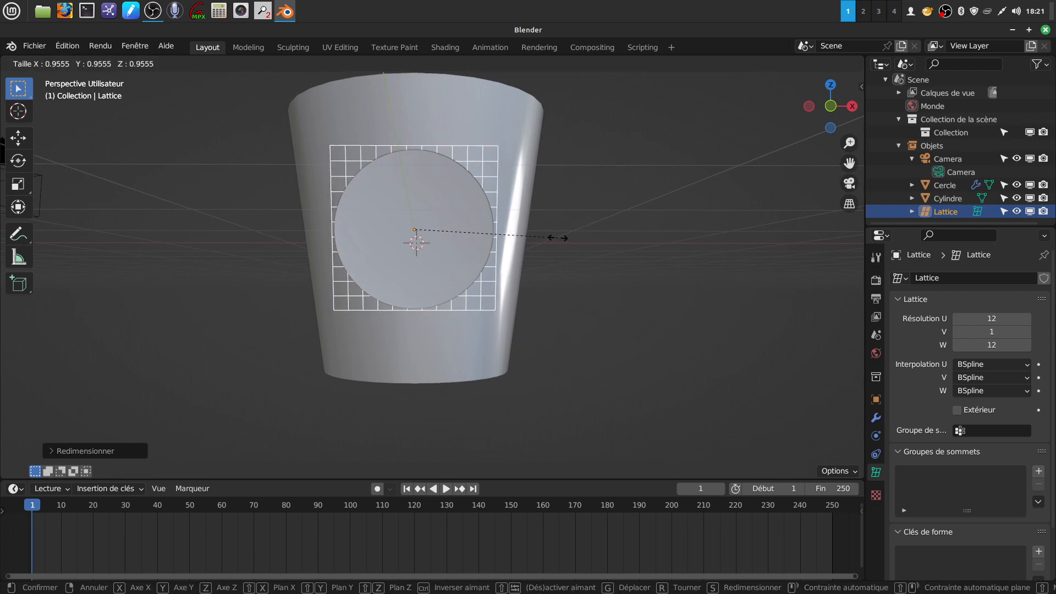
click(564, 236)
Add a Lattice modifier to the disc and set the Lattice object as its deforming object
middle_drag(561, 239, 495, 262)
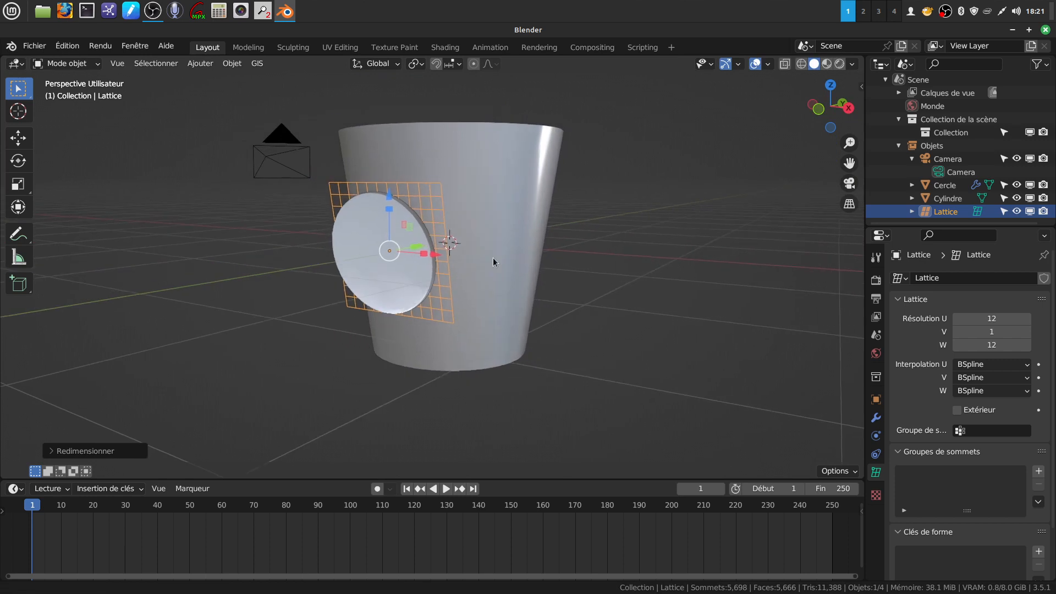
click(406, 307)
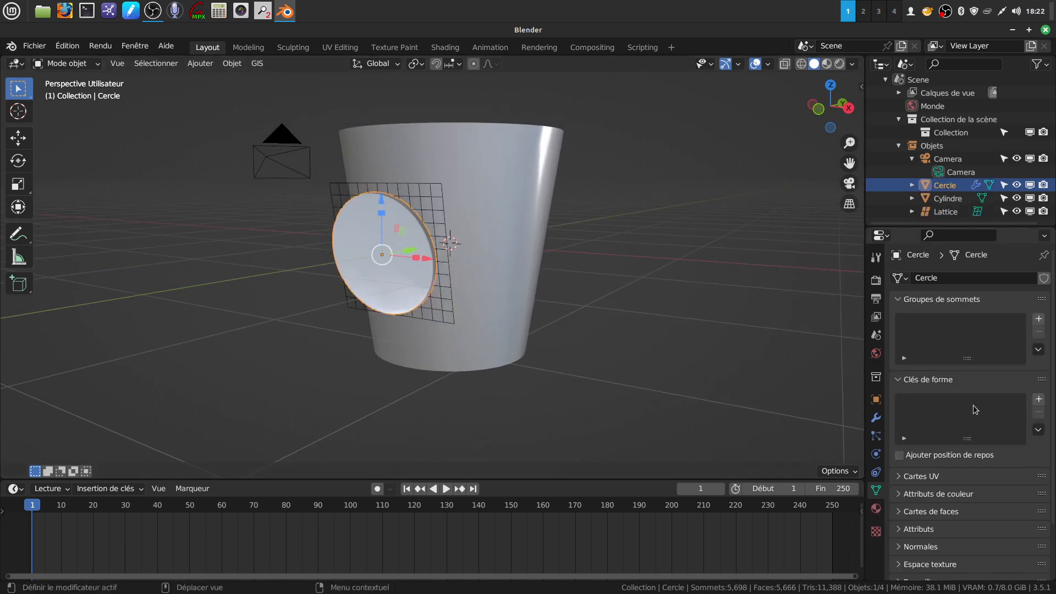
click(877, 418)
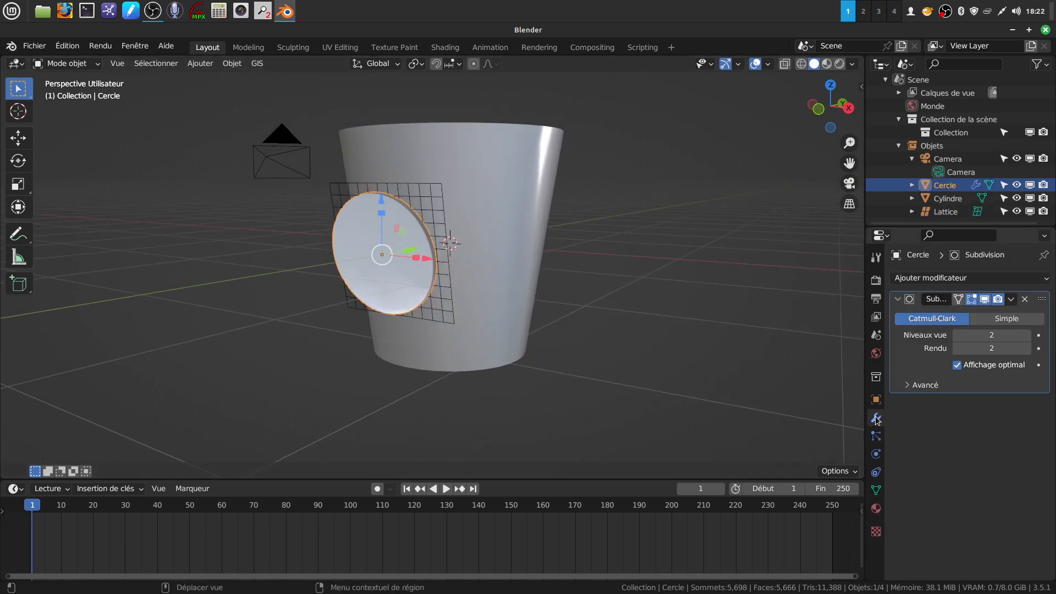
click(1044, 283)
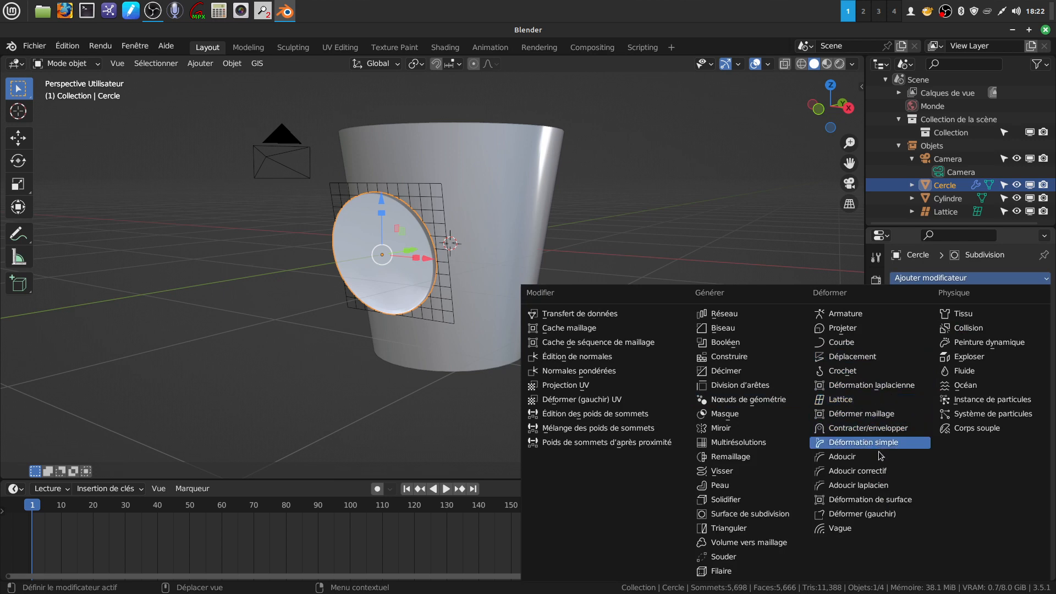
click(879, 403)
middle_drag(533, 258, 493, 254)
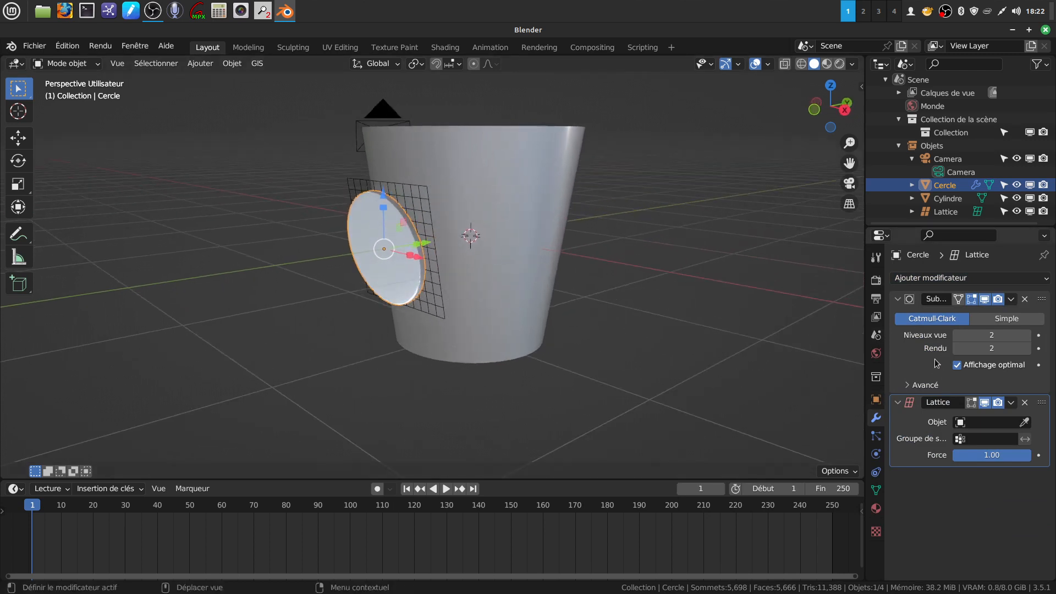
click(961, 423)
click(944, 442)
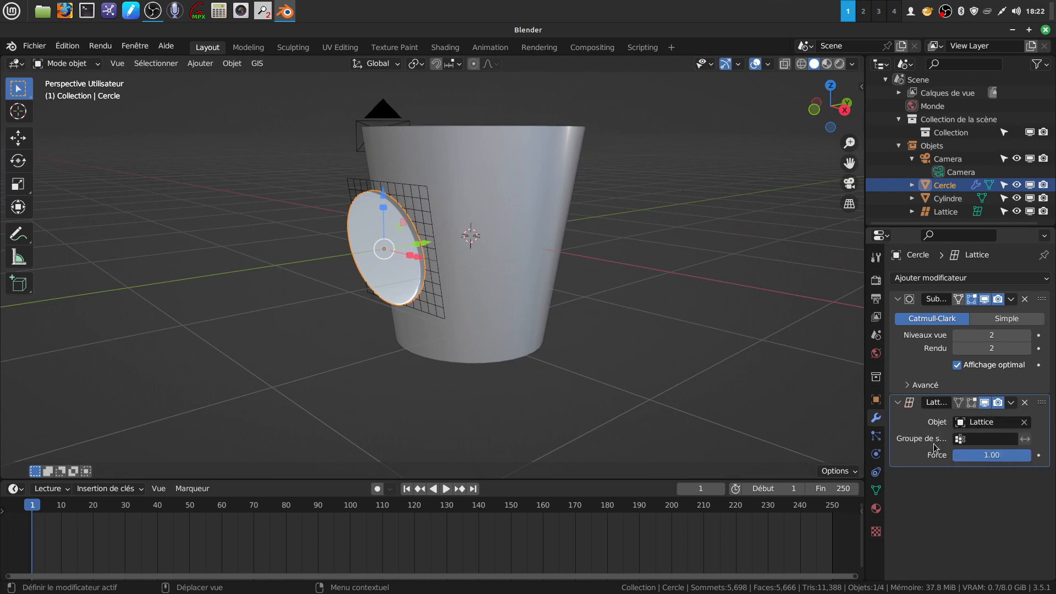
Select the lattice and add a Shrinkwrap (Contracter/envelopper) modifier to it
middle_drag(598, 299, 431, 213)
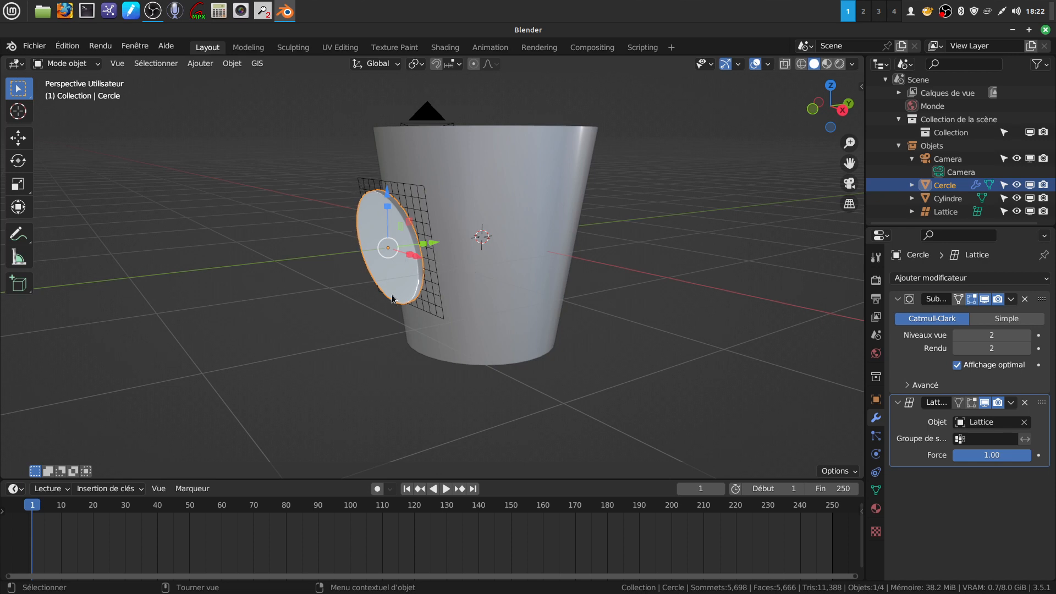
middle_drag(446, 286, 537, 335)
middle_drag(496, 229, 337, 180)
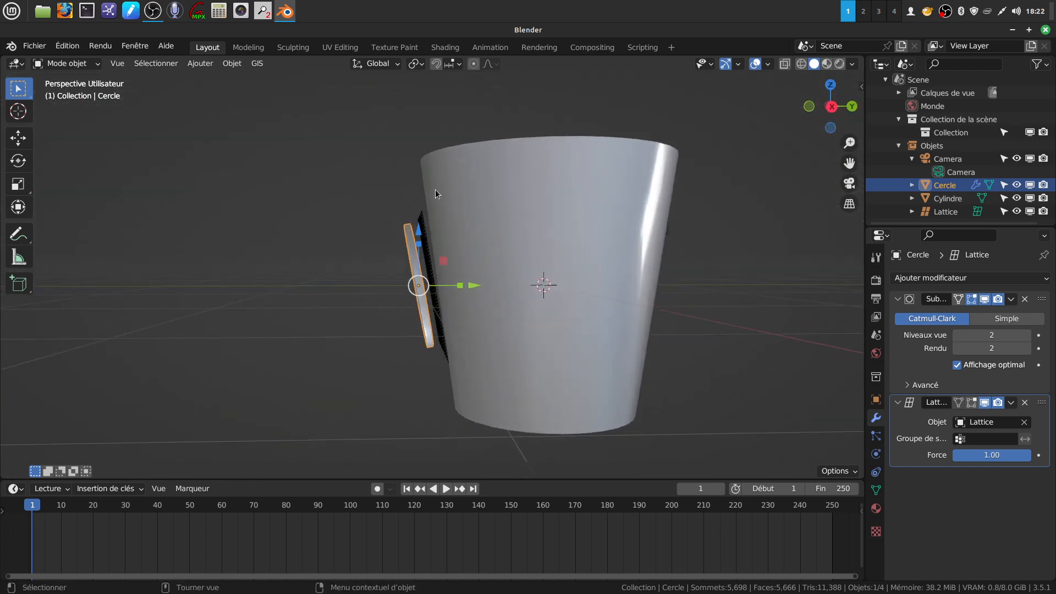
middle_drag(479, 414, 511, 298)
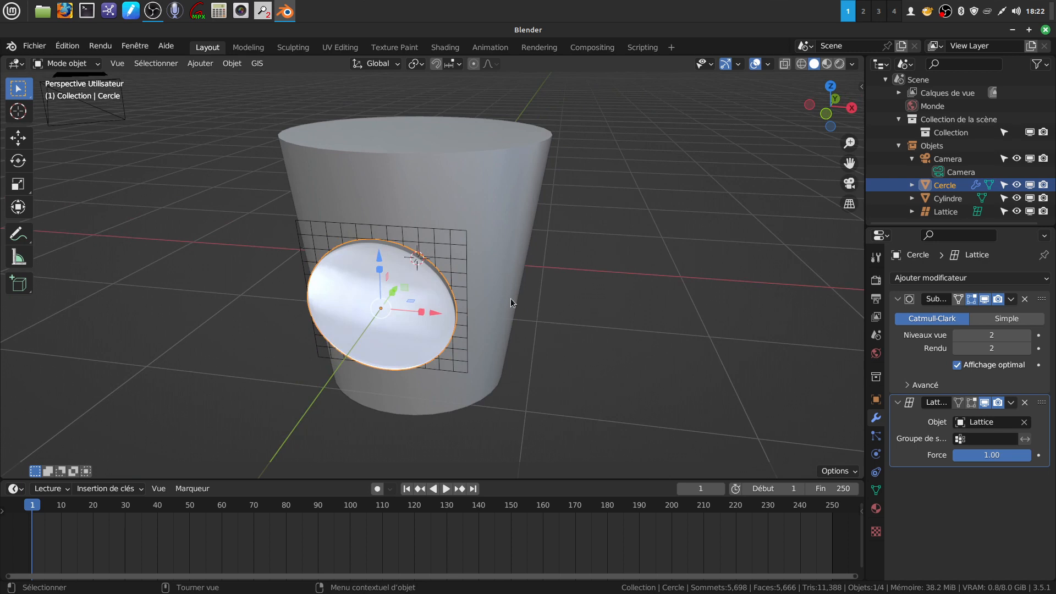
click(466, 273)
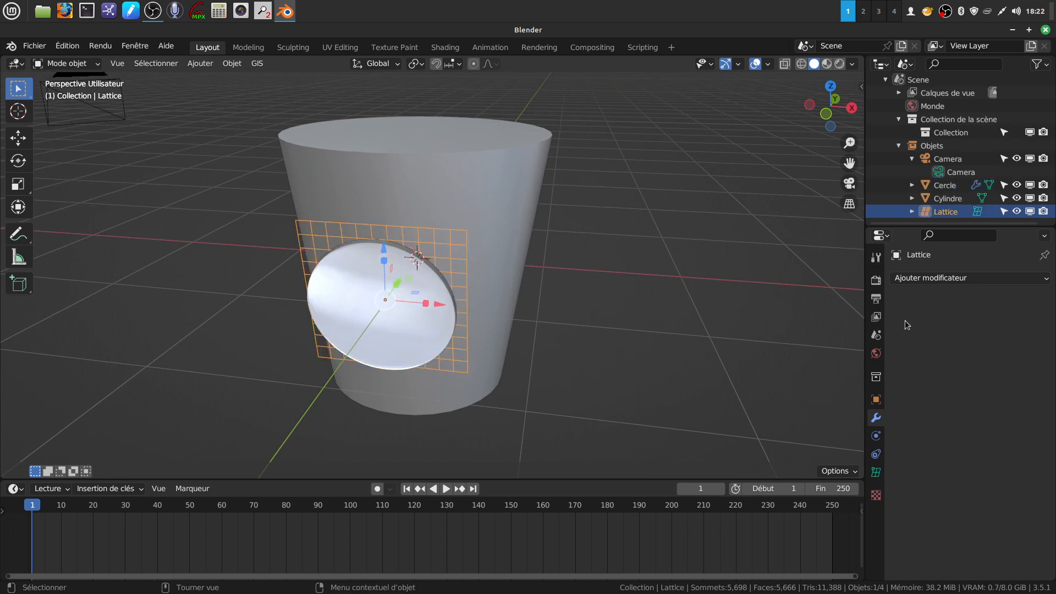
middle_drag(483, 296, 500, 264)
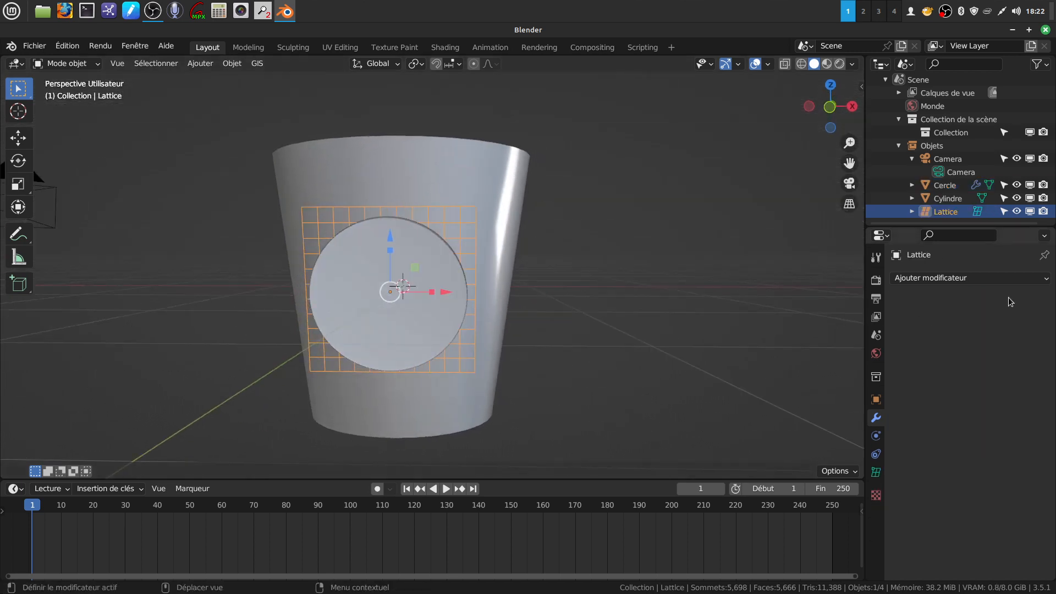
click(1045, 279)
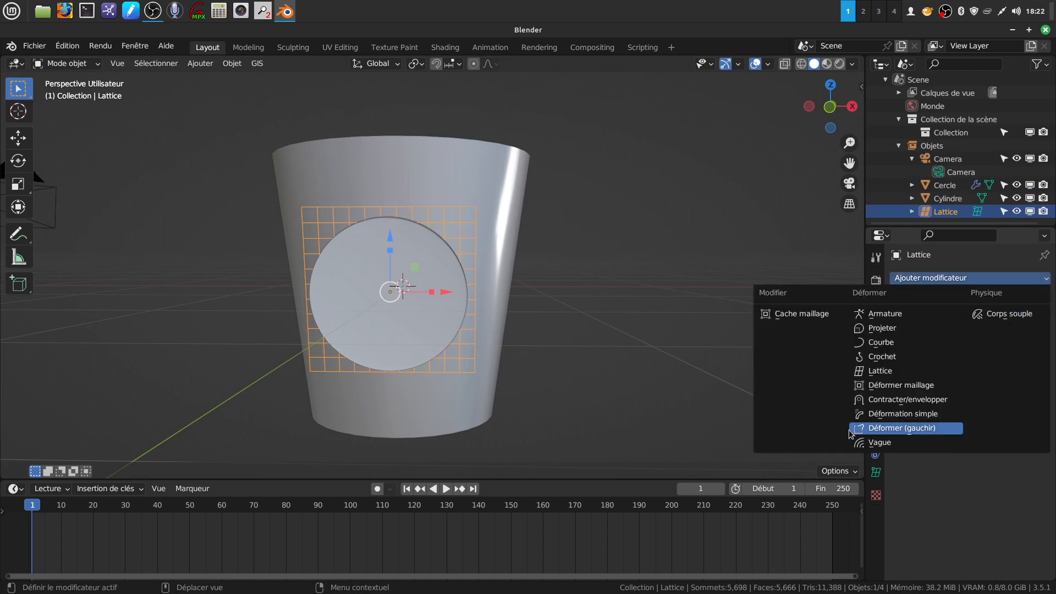
click(888, 400)
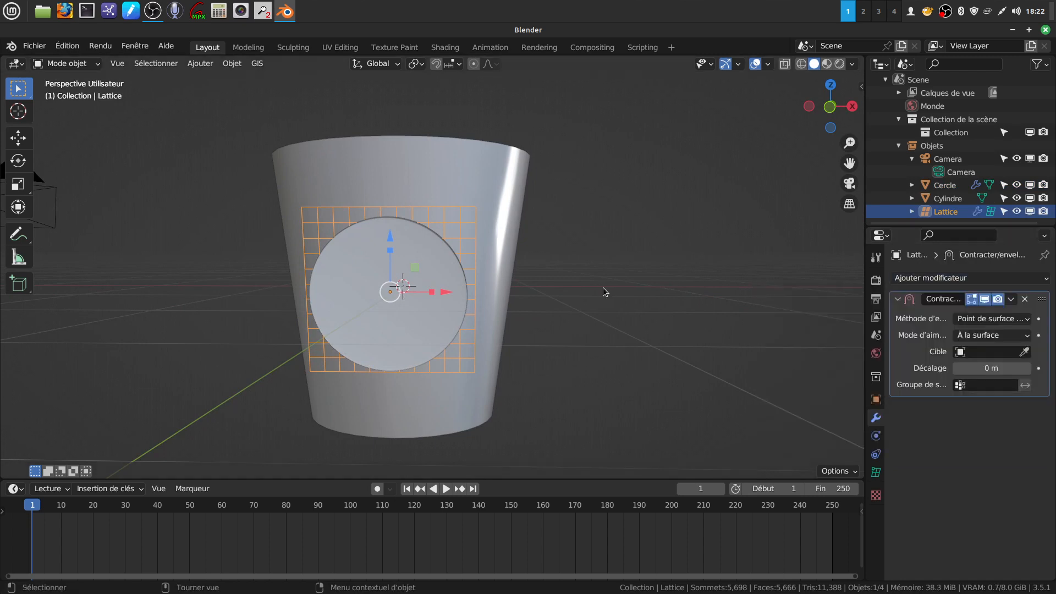
Set the cup (Cylindre) as the target of the lattice's Shrinkwrap modifier
middle_drag(603, 292, 649, 297)
click(960, 352)
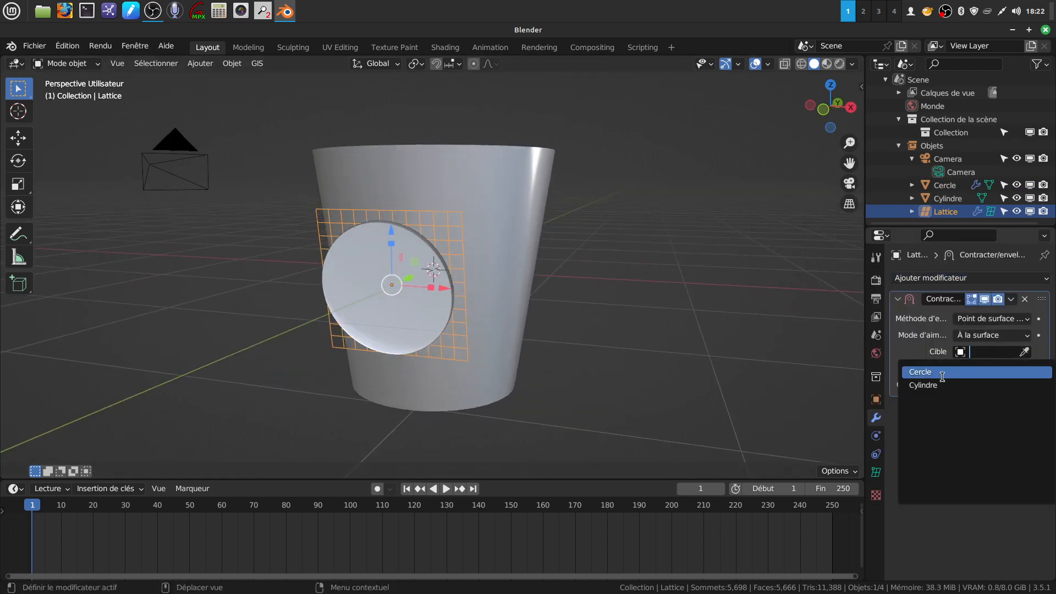
click(916, 385)
Change the Shrinkwrap modifier's wrap method to Project (Projeter)
middle_drag(676, 292, 672, 238)
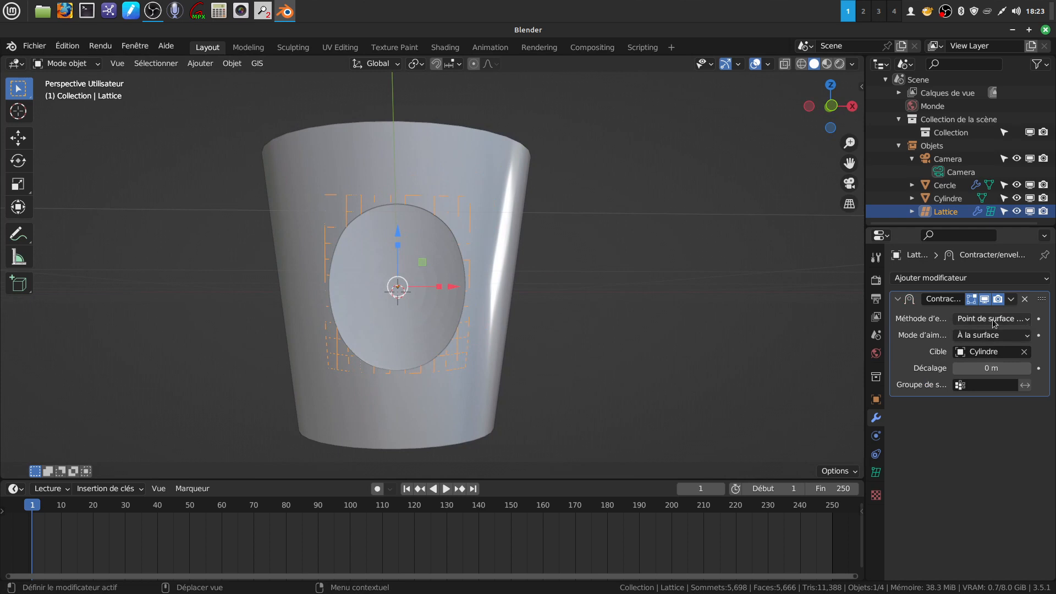
click(1026, 324)
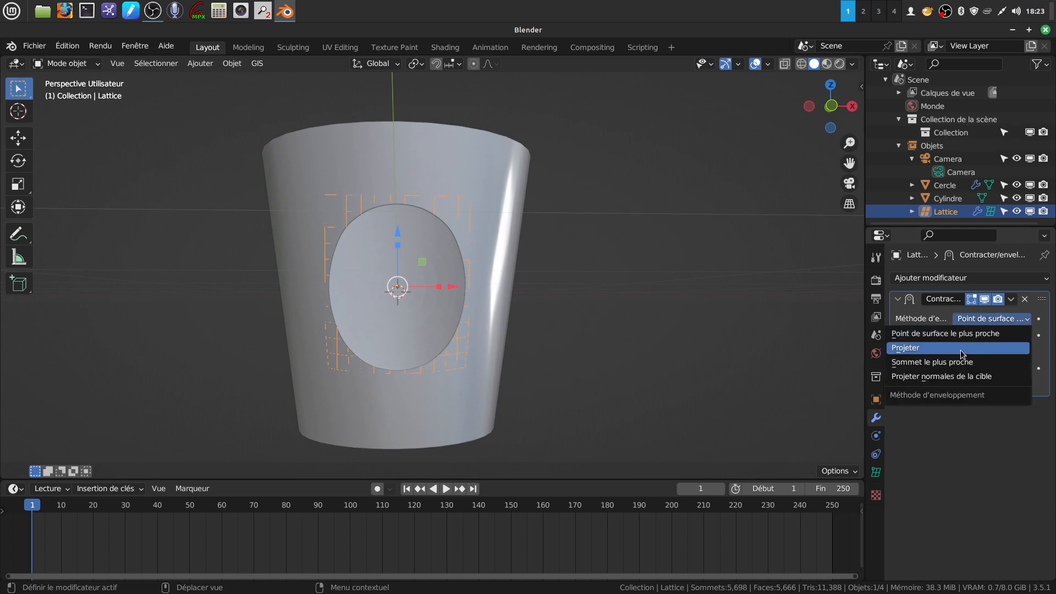
click(947, 351)
middle_drag(684, 344, 432, 265)
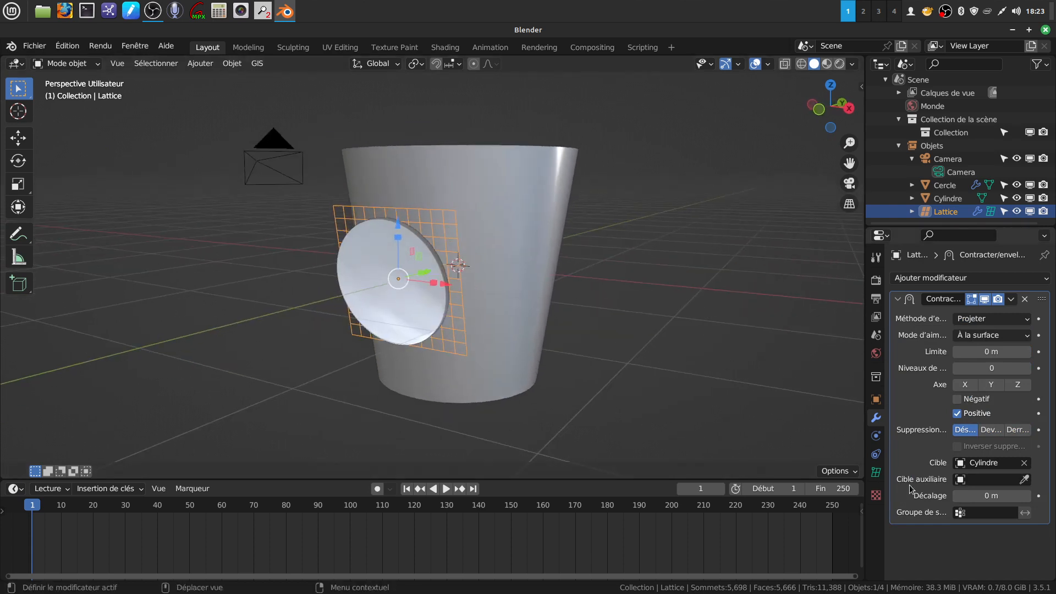
Set the lattice's Shrinkwrap projection axis to Y and apply the modifier
click(991, 388)
middle_drag(595, 253, 536, 337)
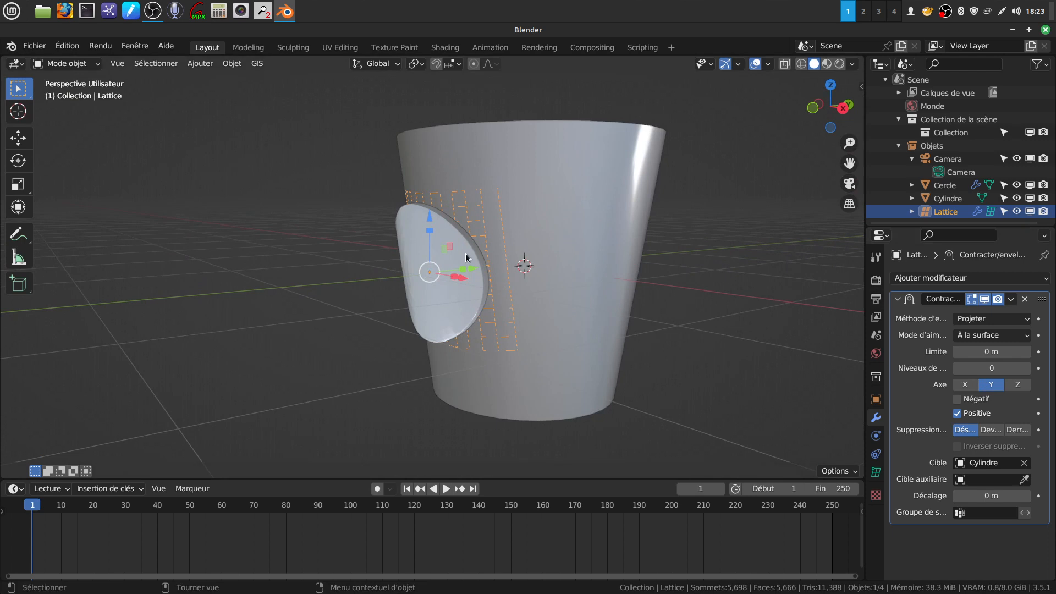
middle_drag(603, 278, 643, 274)
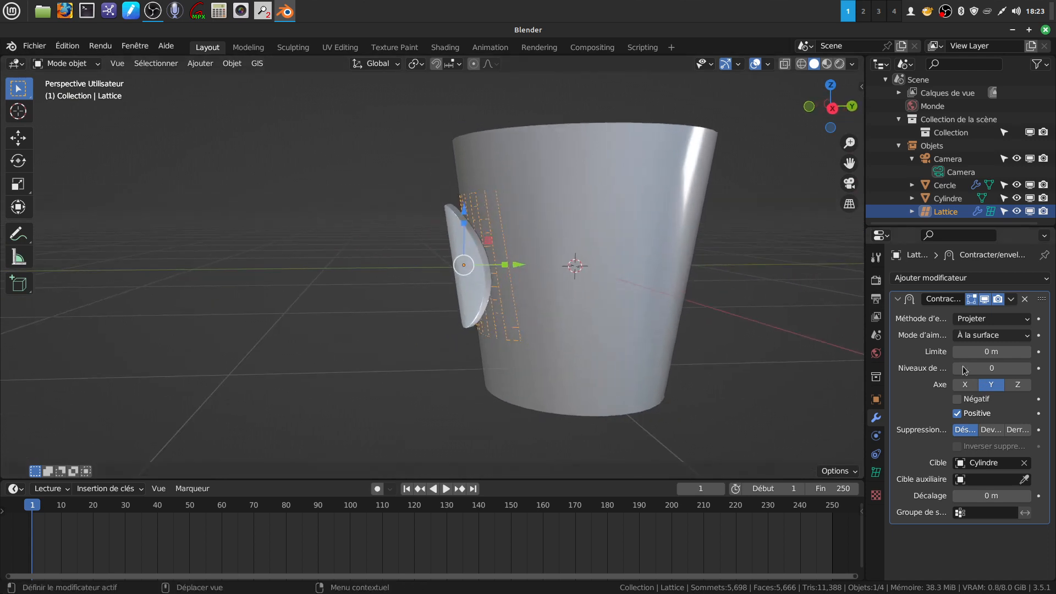
click(1011, 299)
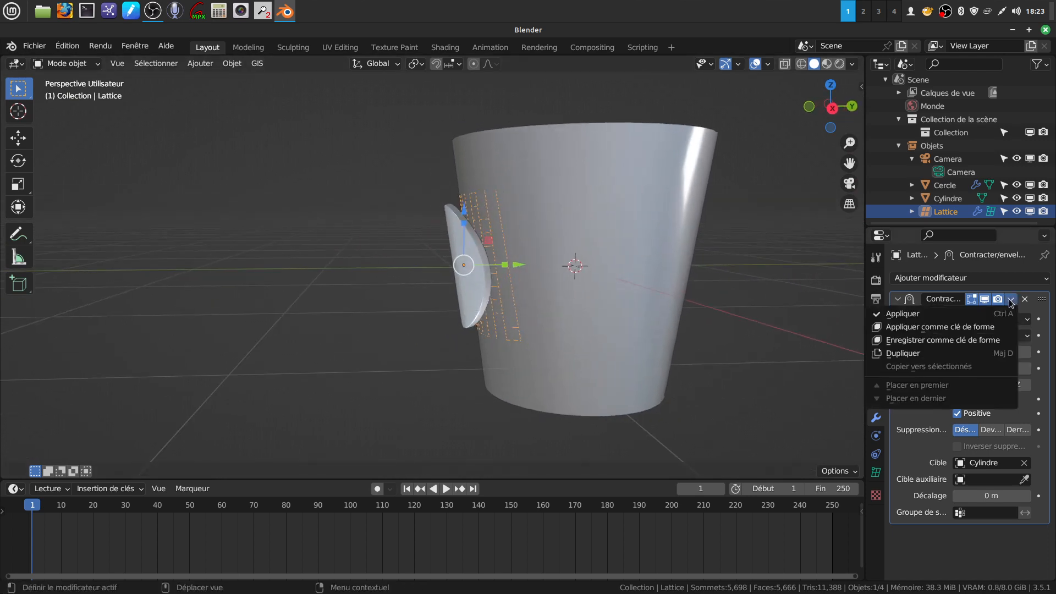
click(935, 315)
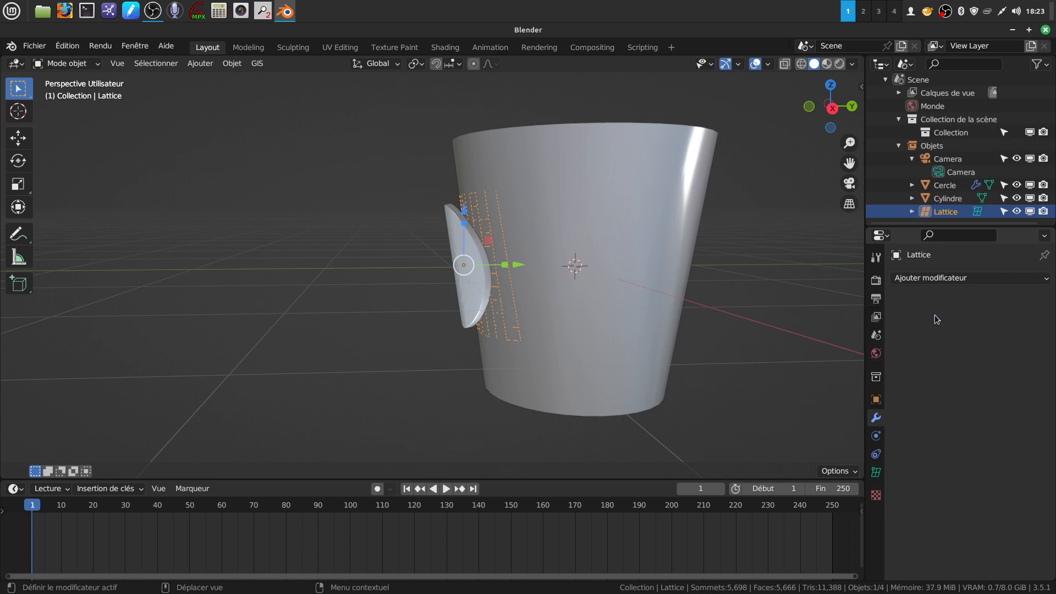
Apply the disc's Subdivision Surface and Lattice modifiers
click(481, 295)
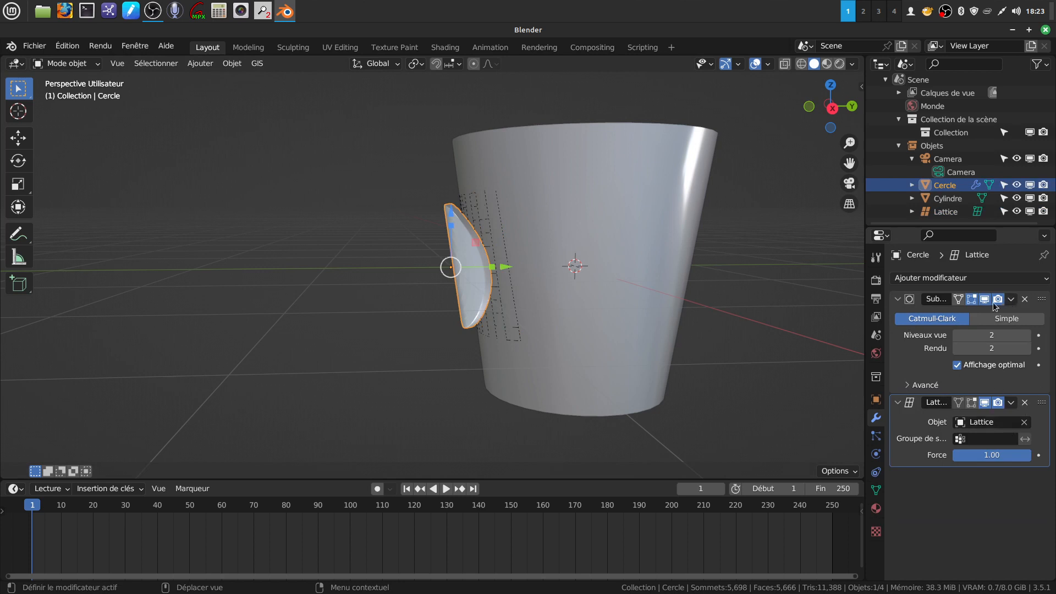
click(1011, 300)
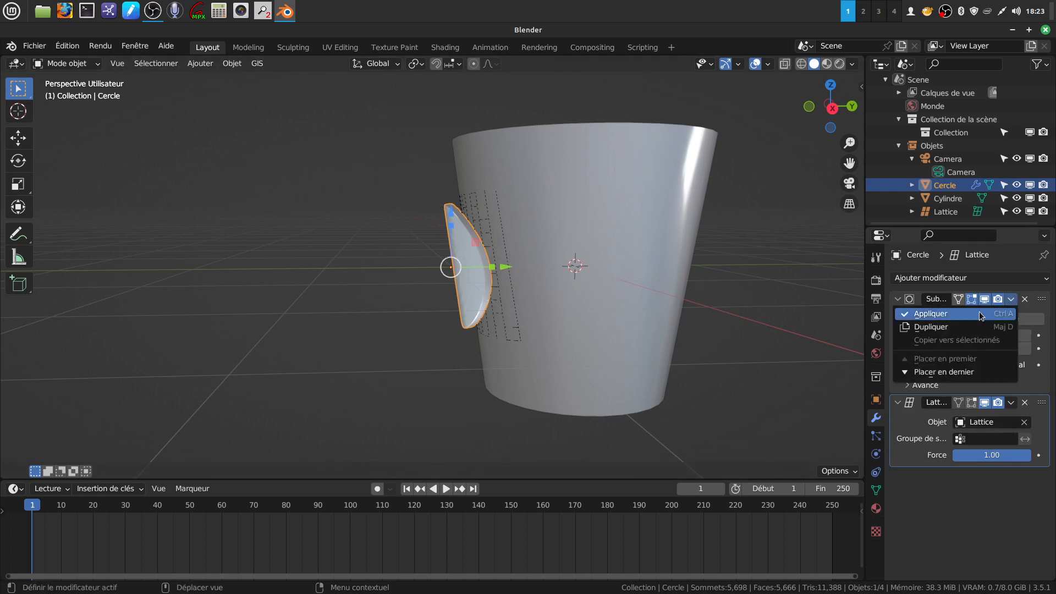
click(981, 314)
click(1011, 299)
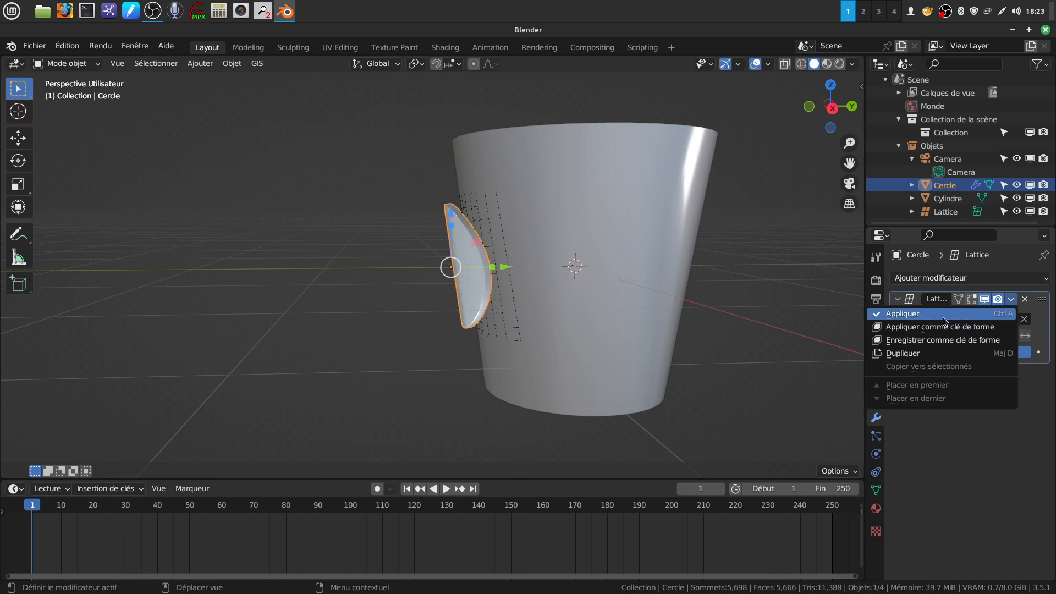
click(944, 320)
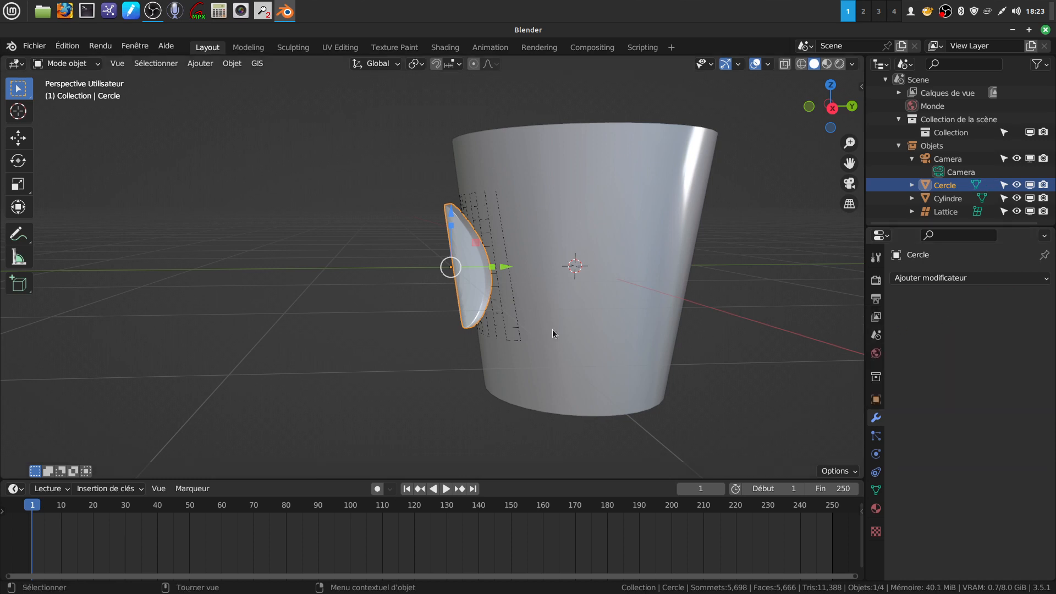
Delete the Lattice object from the scene
click(955, 213)
right_click(954, 212)
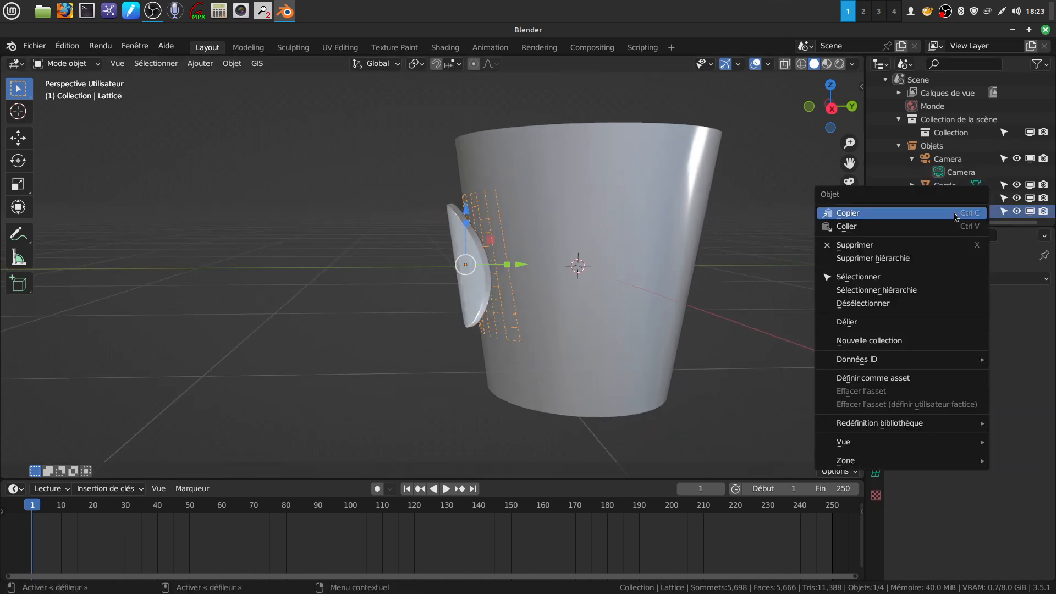
click(900, 245)
Move the bent disc slightly along the Y axis towards the cup's wall
click(479, 287)
middle_drag(480, 287, 543, 344)
drag(505, 246, 516, 244)
middle_drag(569, 288, 554, 244)
scroll(554, 246, down, 3)
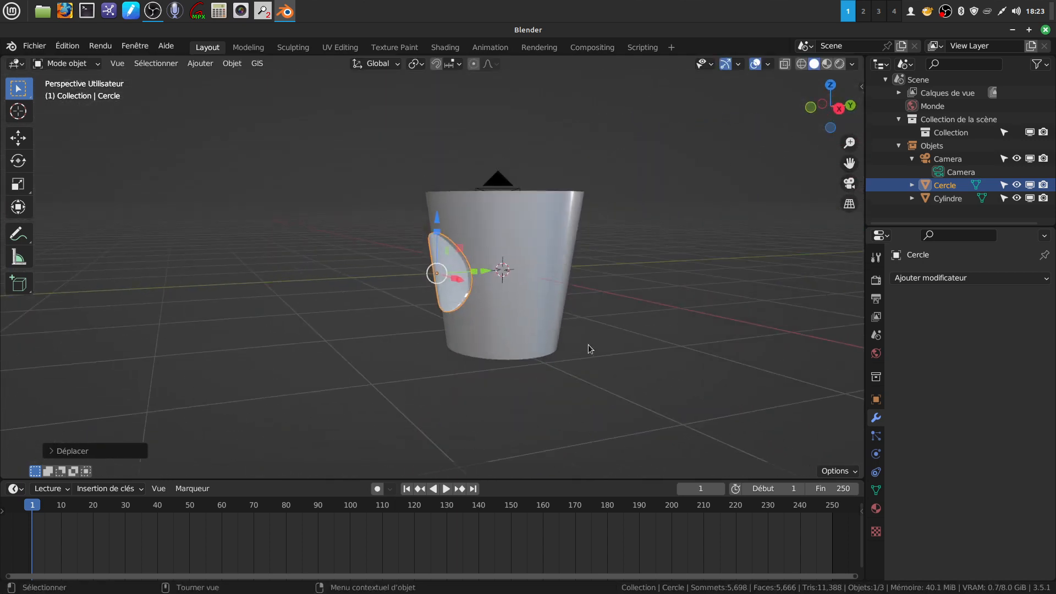
Examine from several sides how the bent disc follows the cup's curved wall
middle_drag(483, 342, 623, 332)
scroll(516, 363, up, 2)
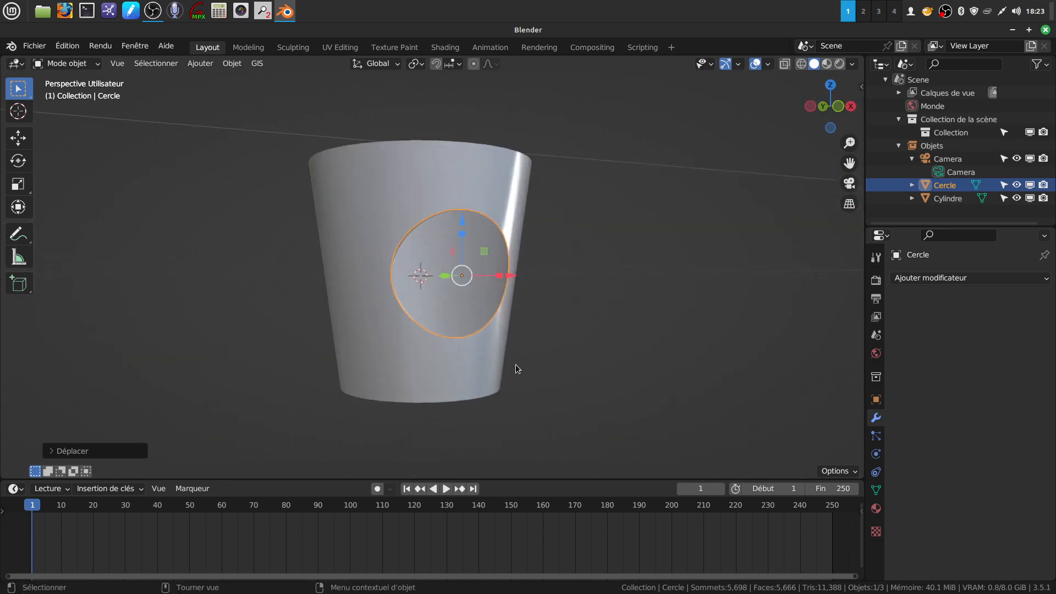
click(543, 344)
scroll(546, 339, up, 2)
middle_drag(549, 339, 323, 332)
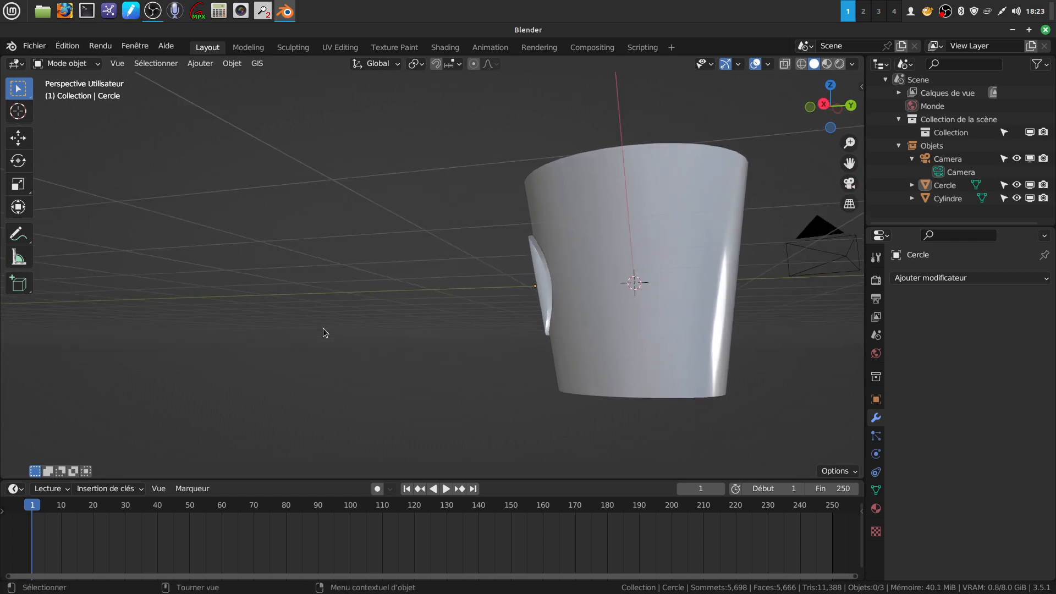
middle_drag(545, 329, 514, 267)
scroll(547, 338, up, 2)
scroll(551, 325, down, 3)
scroll(524, 317, up, 1)
mouse_move(523, 316)
middle_down()
mouse_move(553, 298)
mouse_move(527, 306)
middle_up()
Delete the bent disc (Cercle), keeping only the cup
click(527, 305)
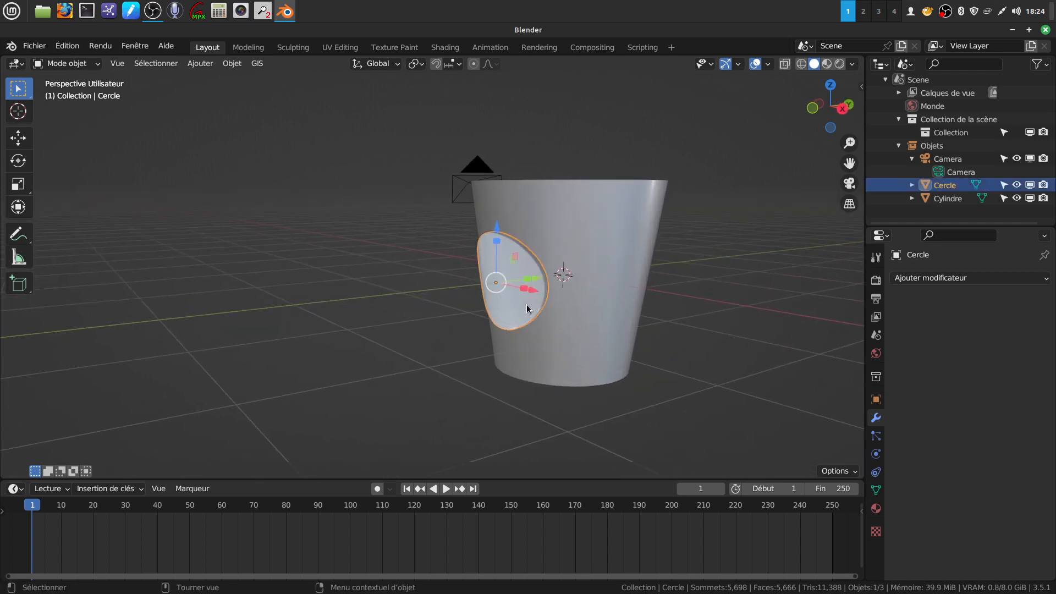
mouse_move(559, 275)
middle_down()
mouse_move(571, 273)
mouse_move(543, 279)
middle_up()
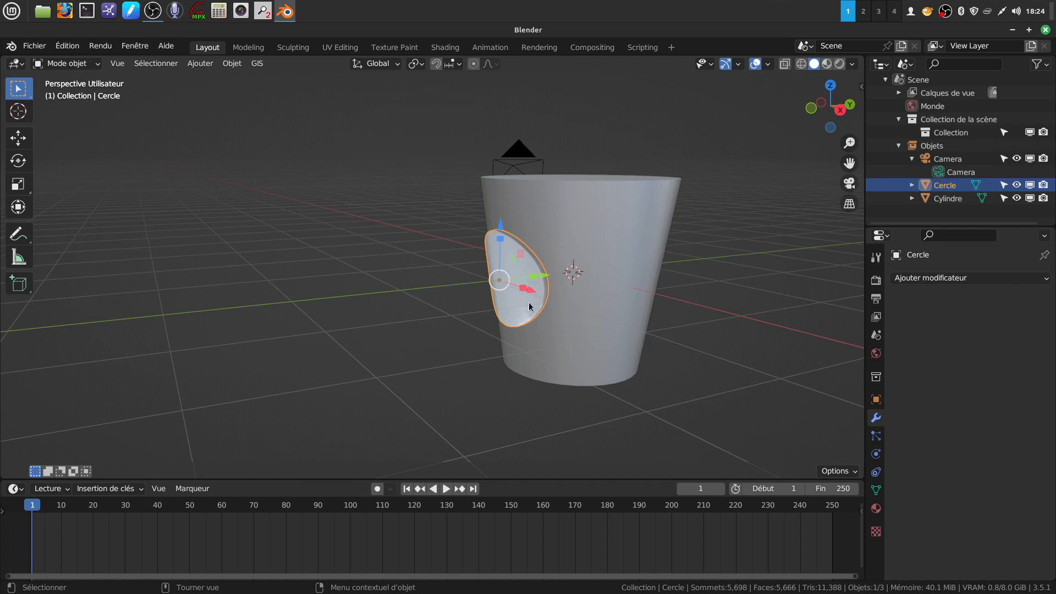
key(x)
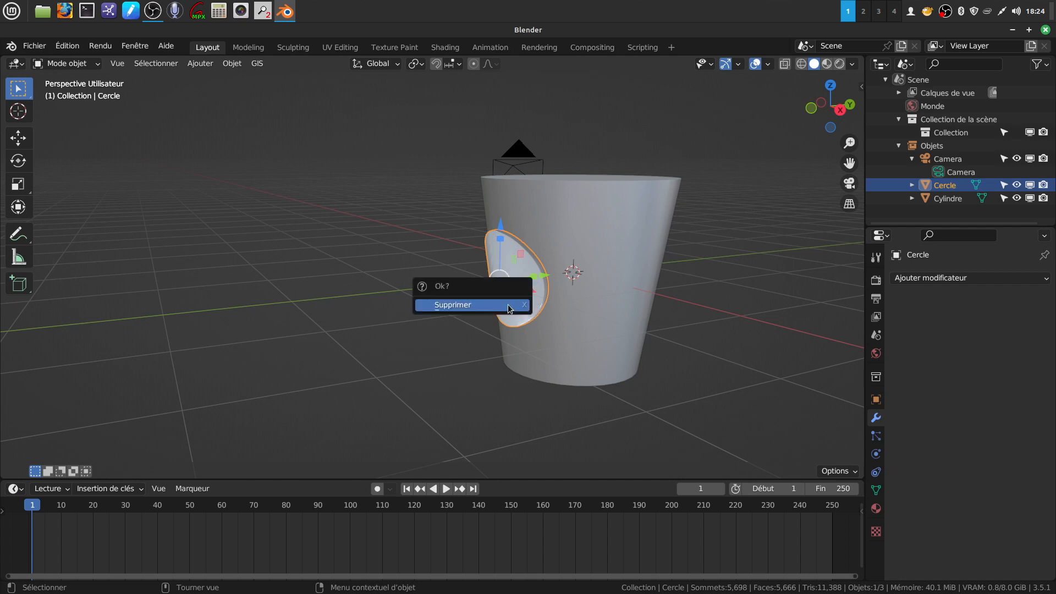
click(484, 302)
Add a mesh circle and rotate its geometry 90° about the X axis in Edit Mode
middle_drag(522, 292, 630, 284)
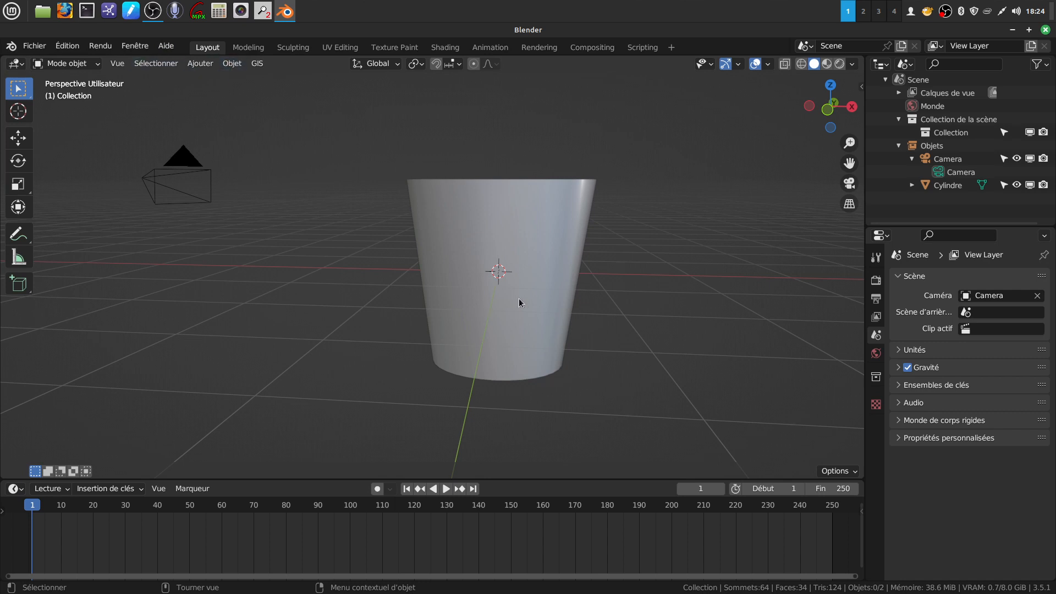
click(205, 64)
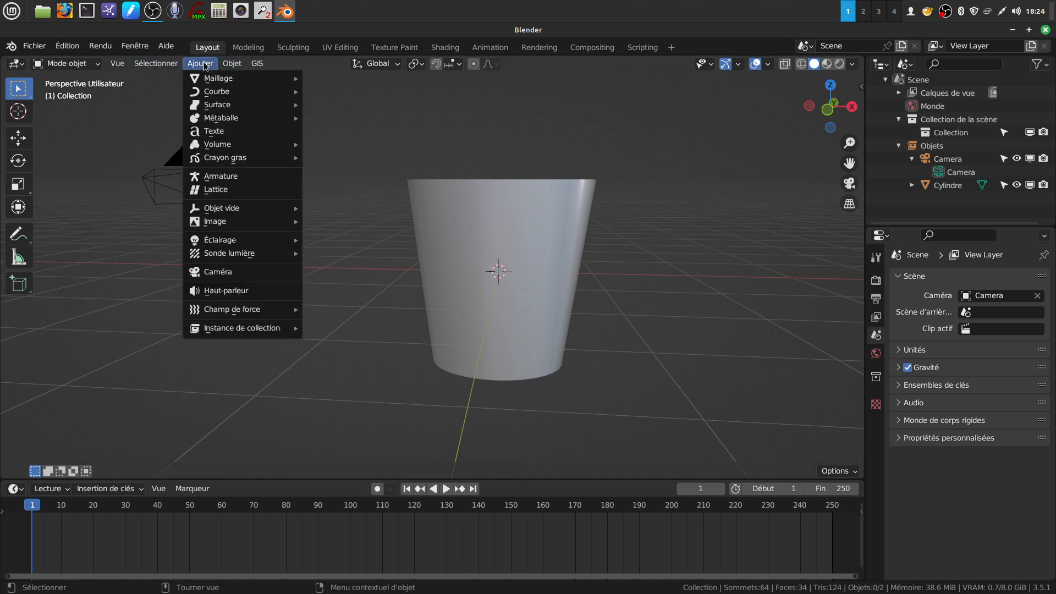
mouse_move(214, 81)
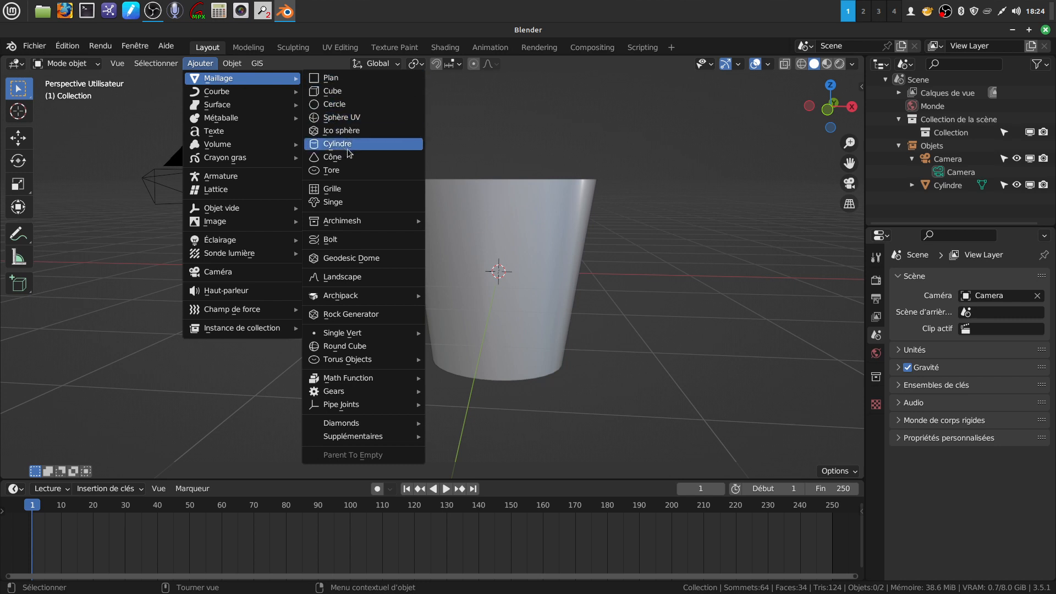
click(339, 104)
middle_drag(512, 215, 522, 223)
key(Tab)
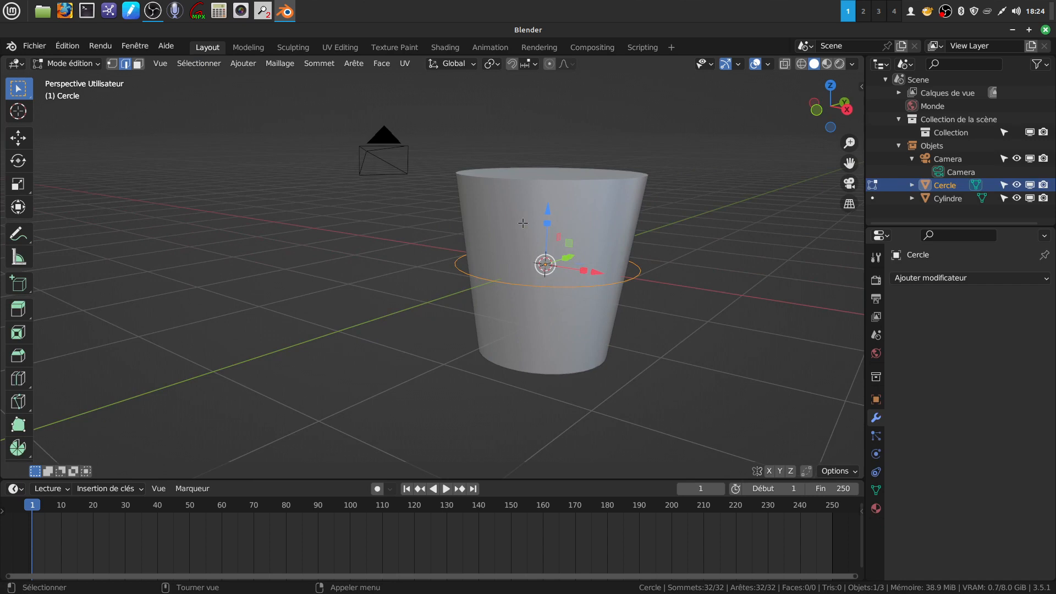
text(rx90)
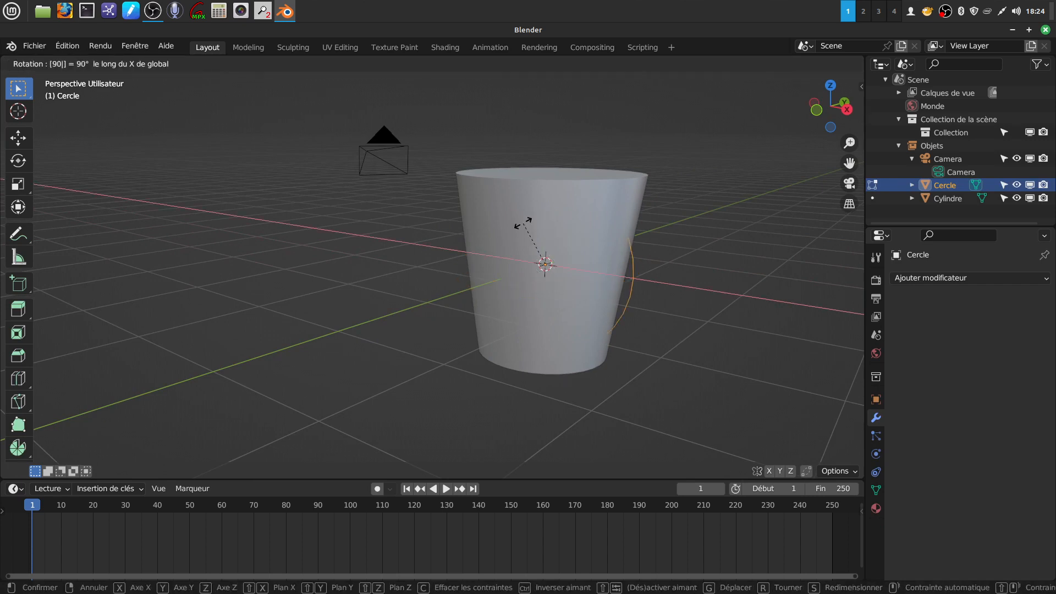
key(Return)
right_click(523, 222)
Move the circle's geometry along the Y axis until it stands in front of the cup
middle_drag(745, 238, 654, 262)
key(g)
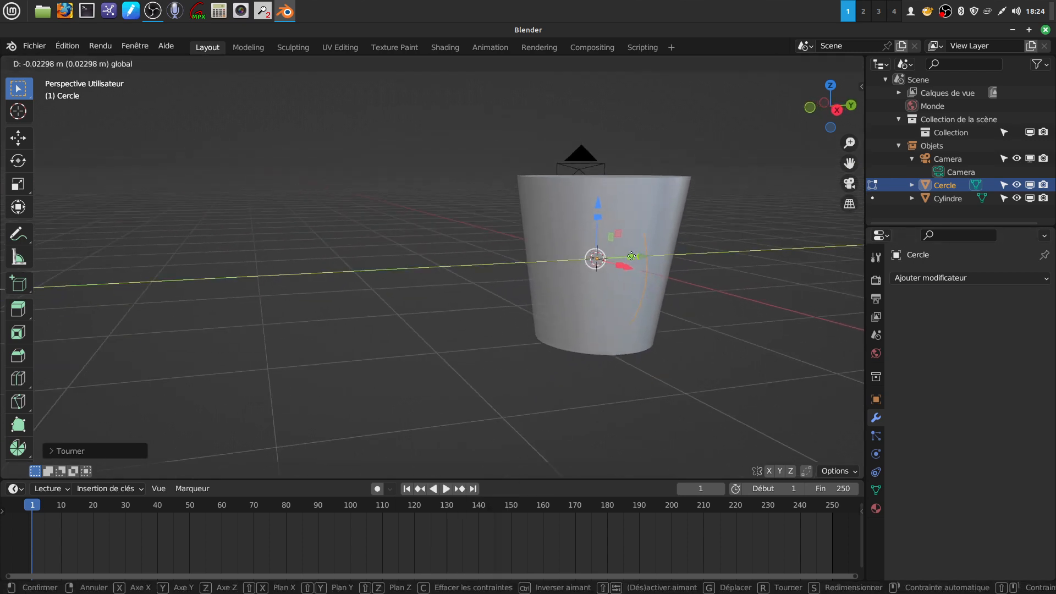
click(529, 270)
middle_drag(529, 270, 674, 268)
In front view, scale the circle's geometry down to about 0.55 and return to Object Mode
key(KP_1)
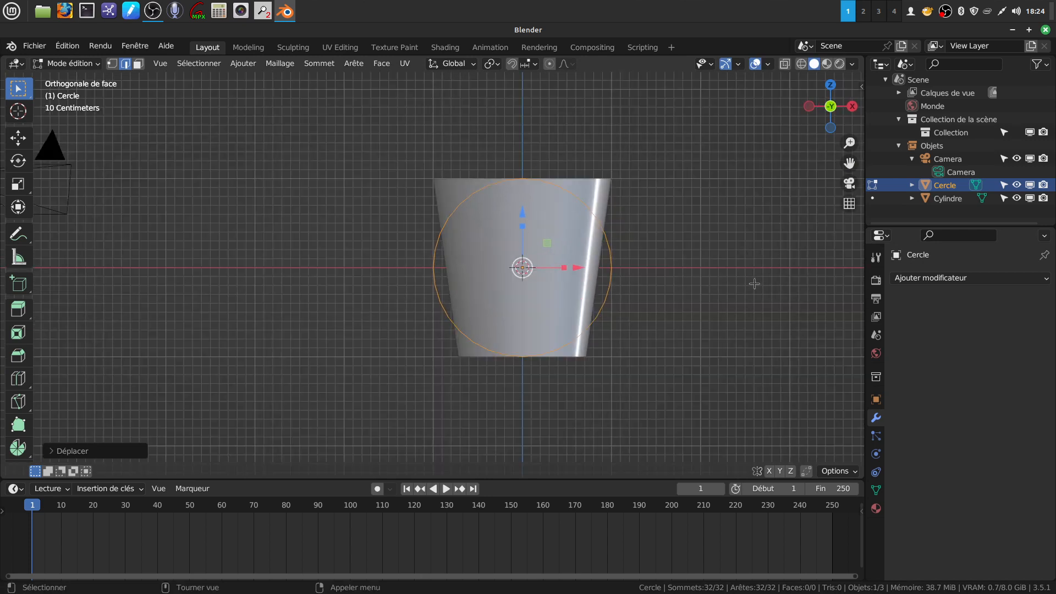
key(s)
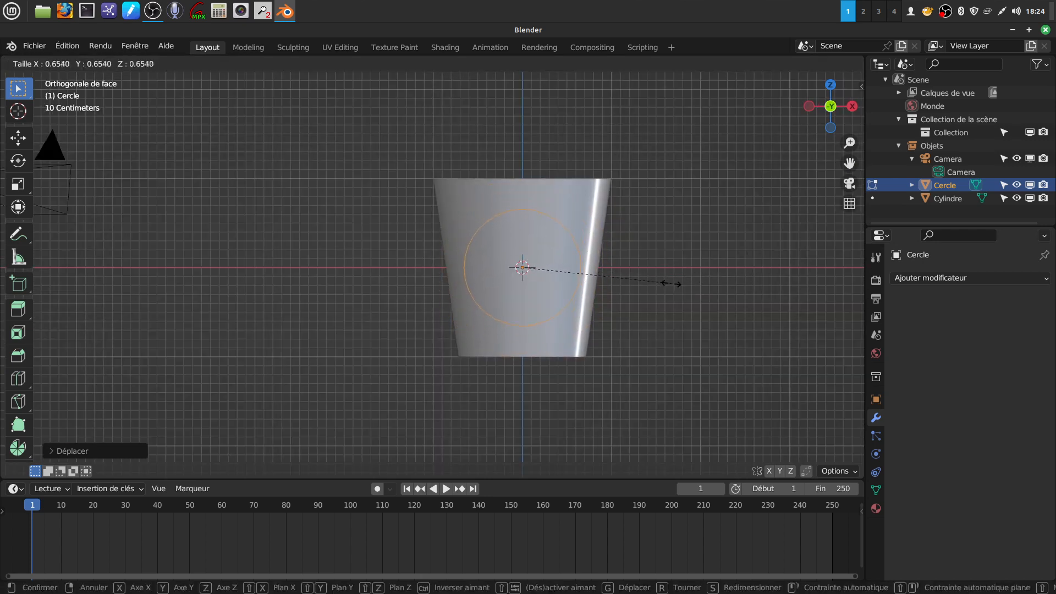
click(647, 287)
key(Tab)
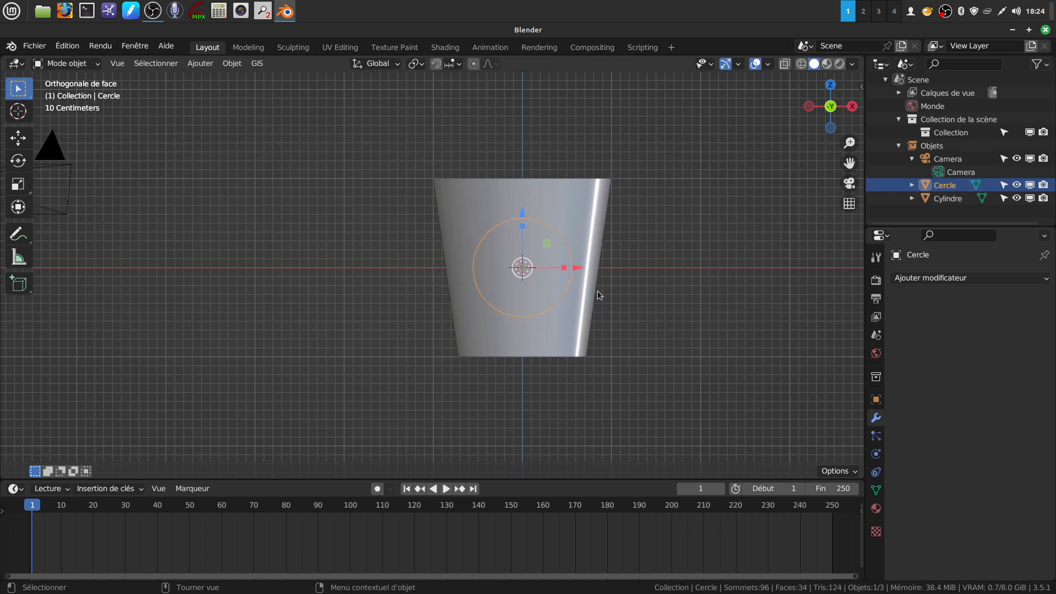
In vertex mode, extrude the circle's outline inward to a small central ring and fill the ring with a face
key(Tab)
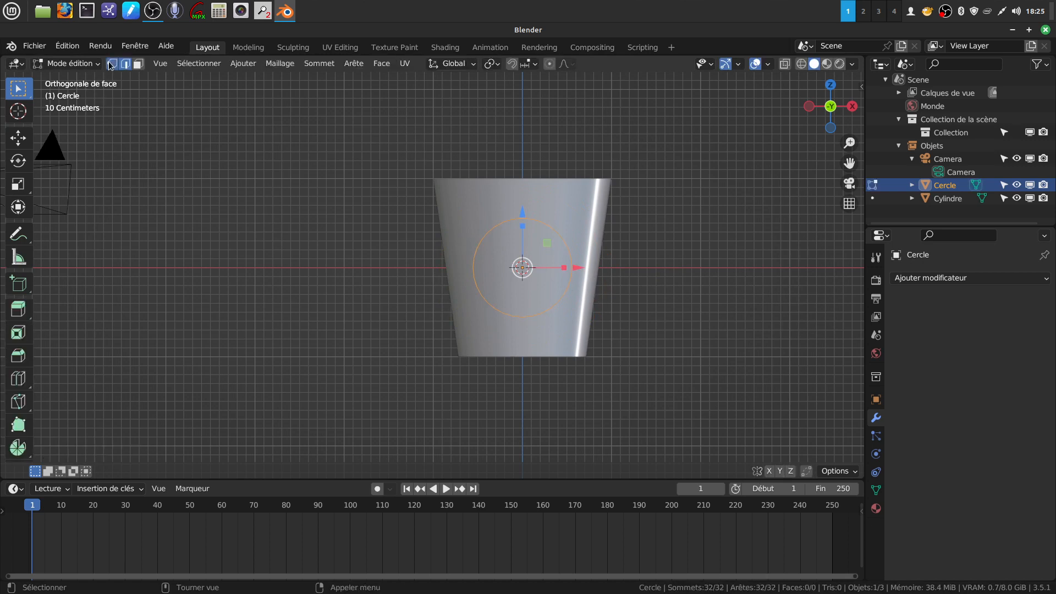
scroll(627, 315, up, 1)
scroll(626, 315, up, 1)
scroll(627, 315, down, 2)
key(e)
key(s)
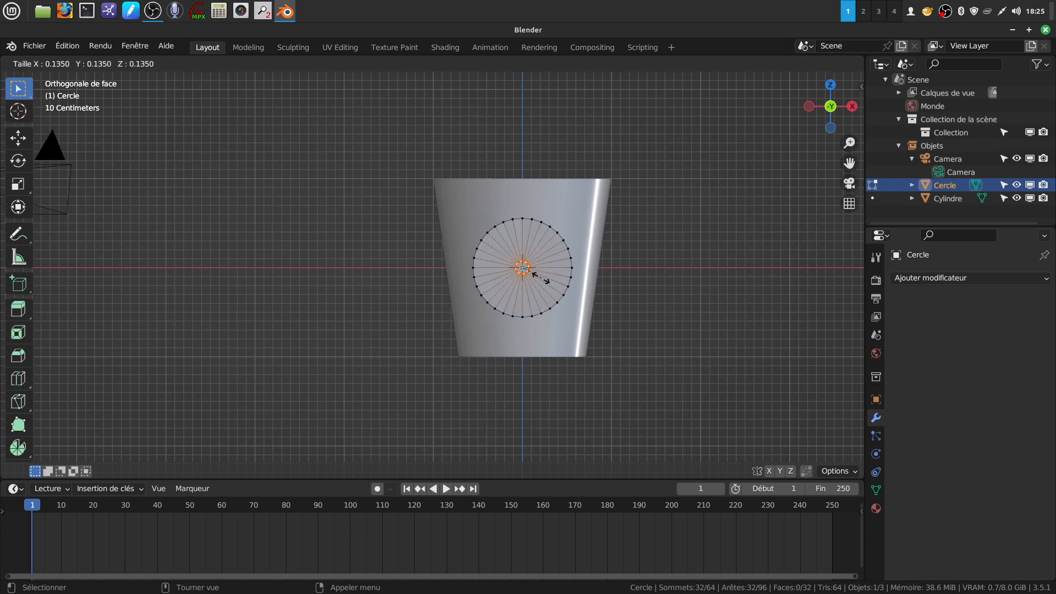
click(528, 272)
scroll(659, 328, up, 3)
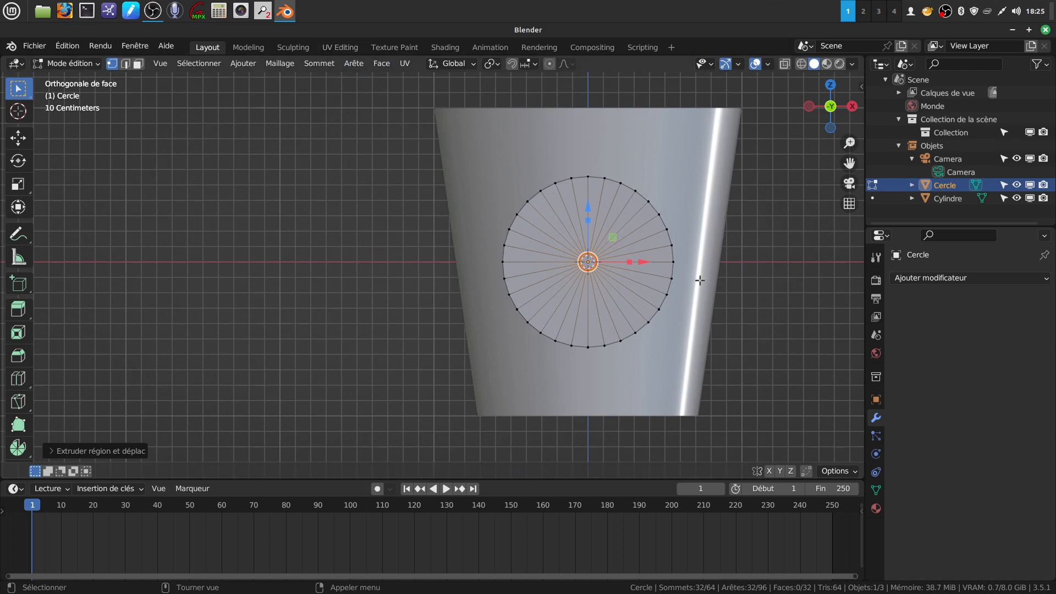
key(f)
click(734, 281)
Add 14 evenly spaced concentric loop cuts to the disc and return to Object Mode
middle_drag(669, 247, 642, 280)
key(ctrl+r)
scroll(634, 267, up, 11)
click(630, 264)
right_click(629, 263)
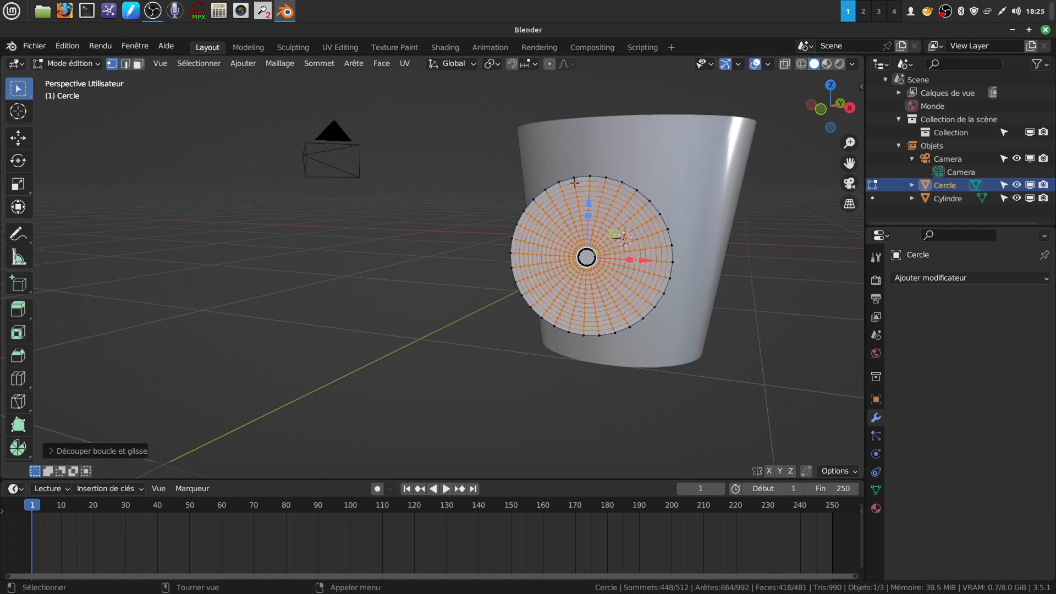
middle_drag(643, 281, 650, 257)
middle_drag(589, 149, 514, 219)
key(Tab)
Set the disc's origin to its geometry
middle_drag(504, 262, 583, 257)
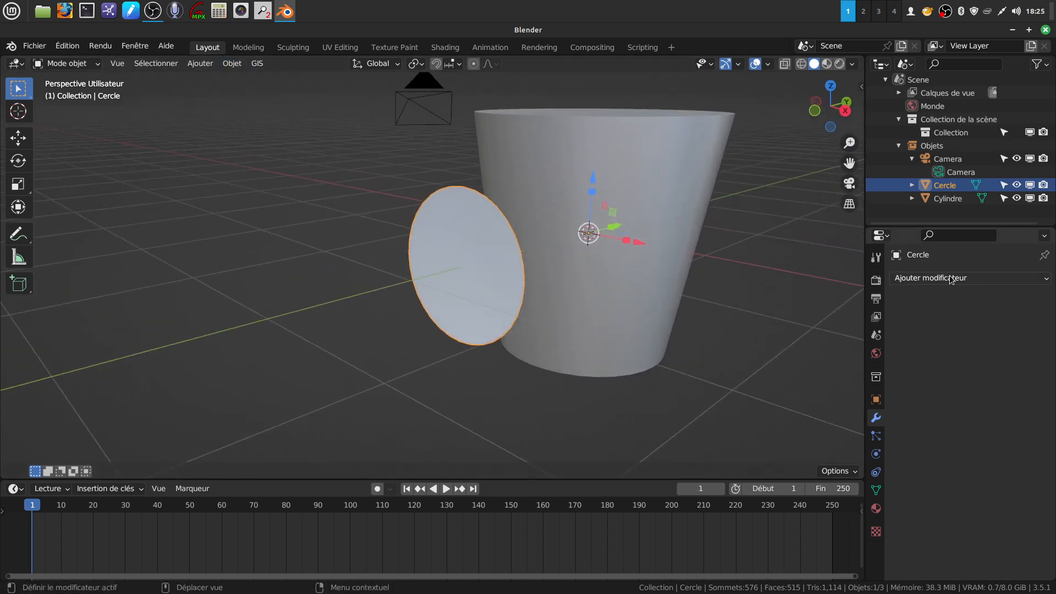
click(231, 64)
mouse_move(266, 91)
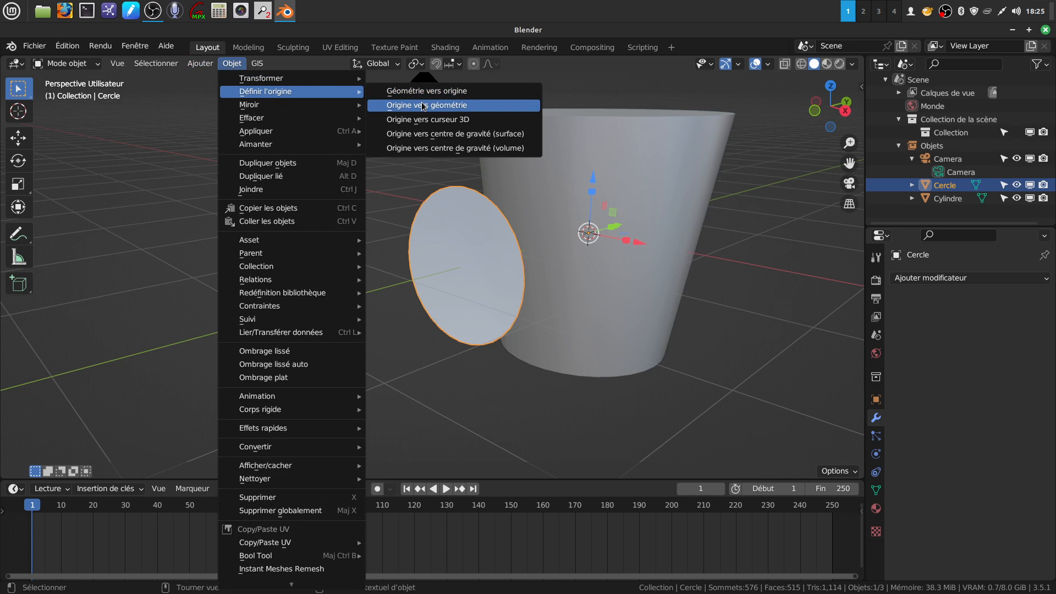
click(478, 106)
Move the disc along the Y axis up to the cup and tilt it in side view to match the wall's slope
mouse_move(481, 221)
alt+middle_down()
mouse_move(464, 211)
mouse_move(469, 220)
alt+middle_up()
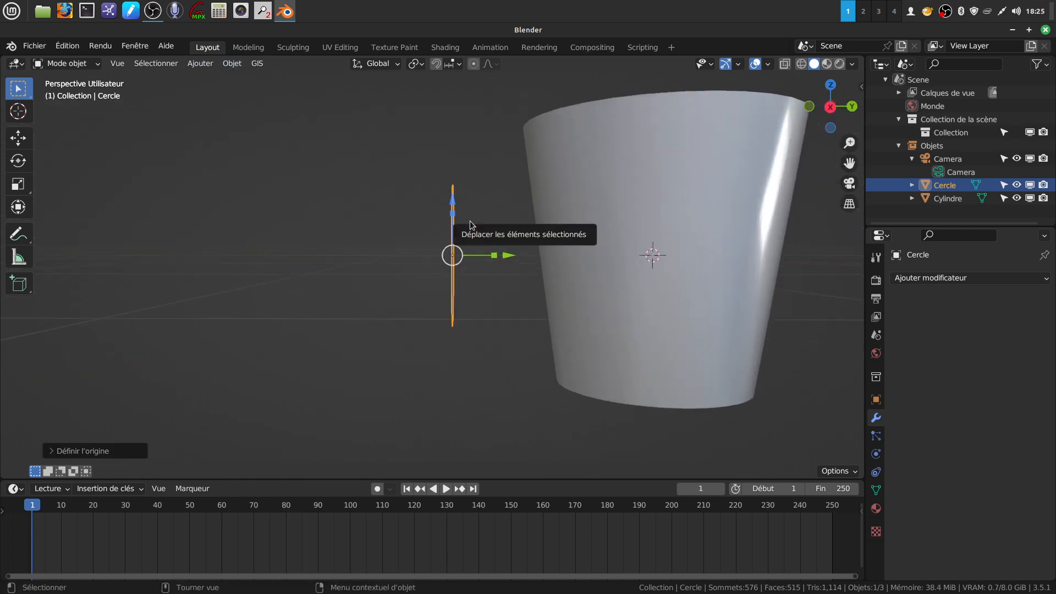
drag(509, 257, 589, 251)
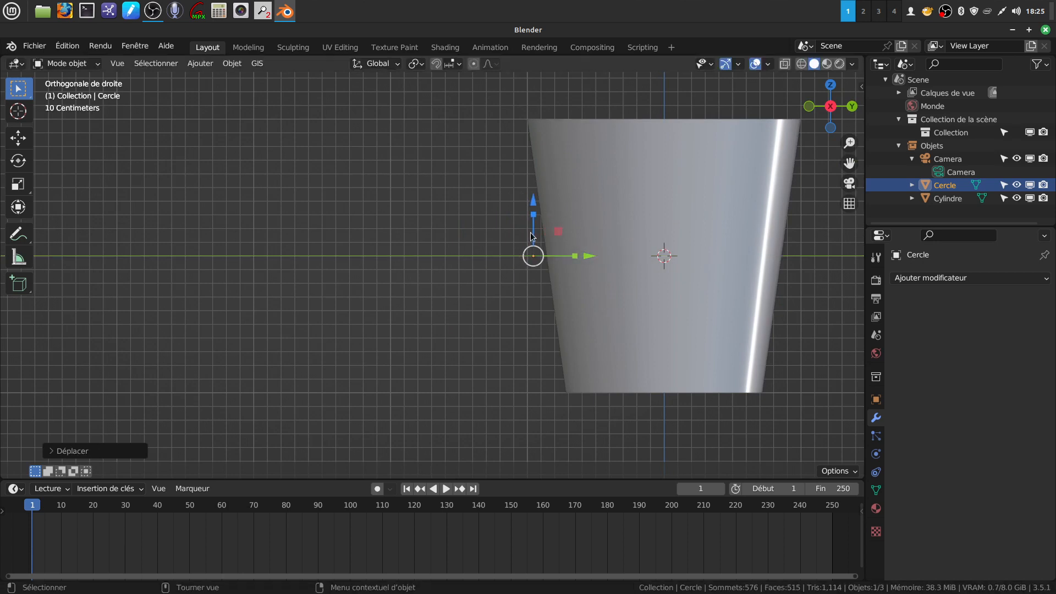
key(r)
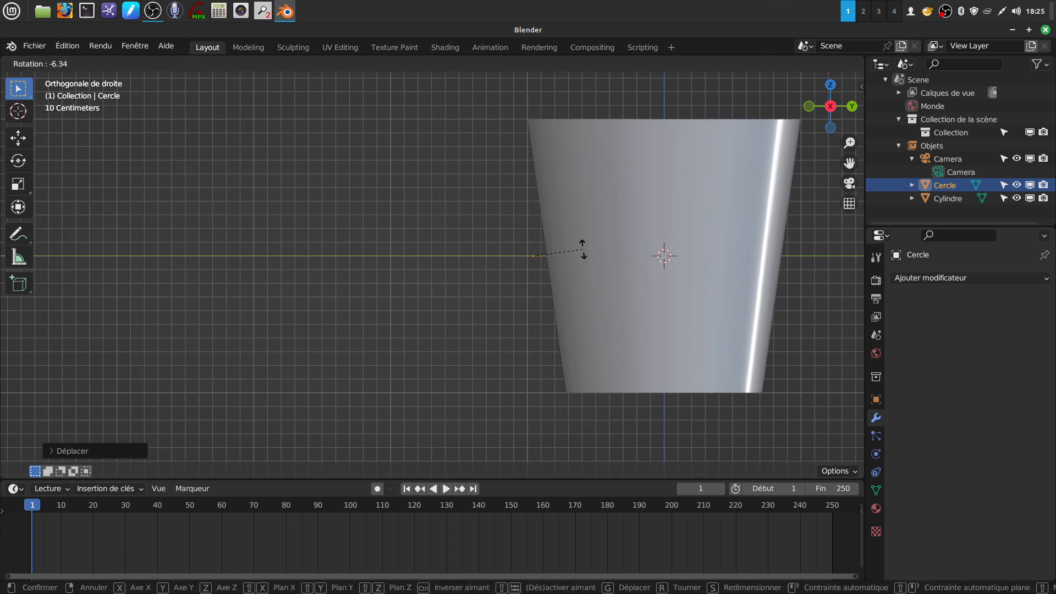
click(582, 246)
middle_drag(582, 246, 562, 264)
drag(588, 252, 562, 289)
Add a Shrinkwrap modifier to the disc with the cup, Cylindre, as its target
middle_drag(563, 288, 579, 269)
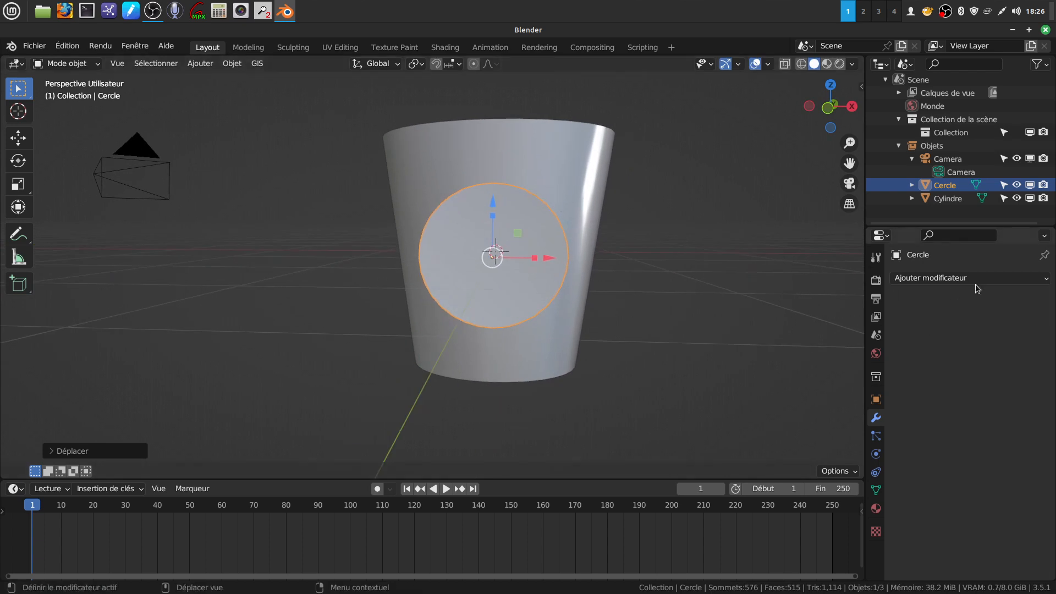
click(954, 278)
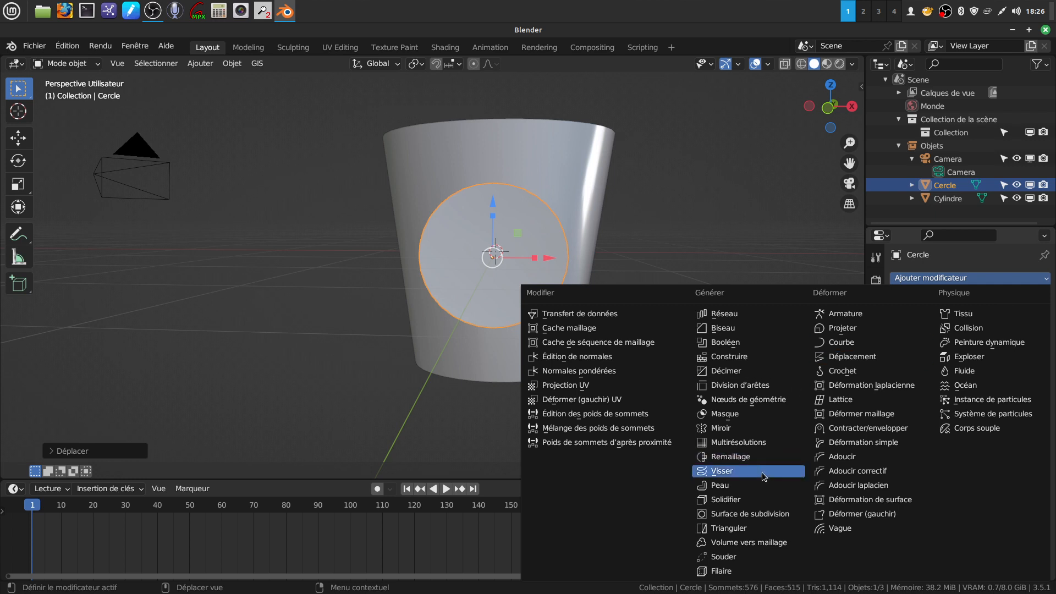
click(865, 429)
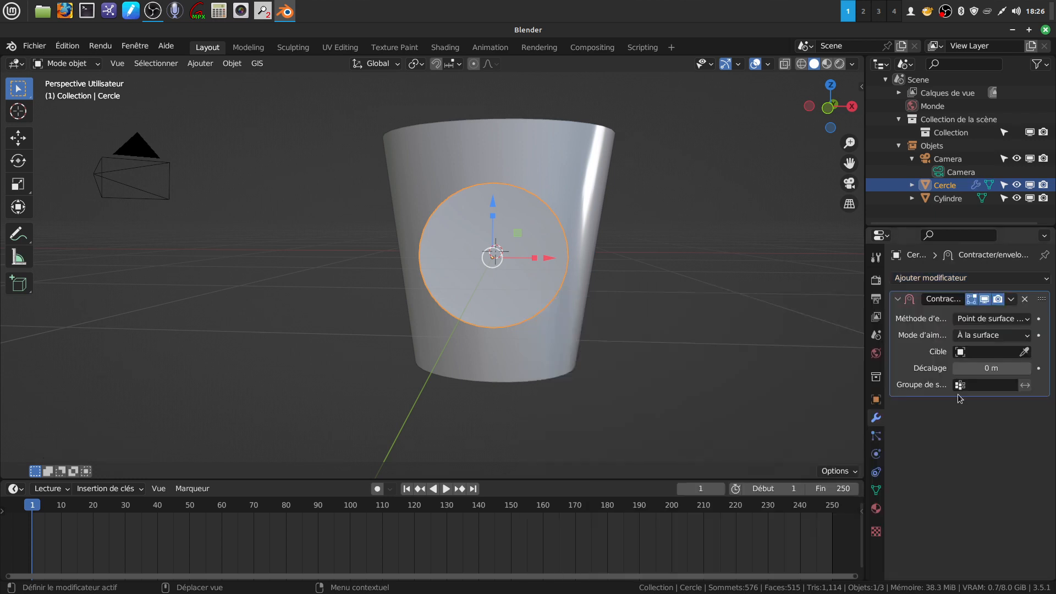
click(962, 352)
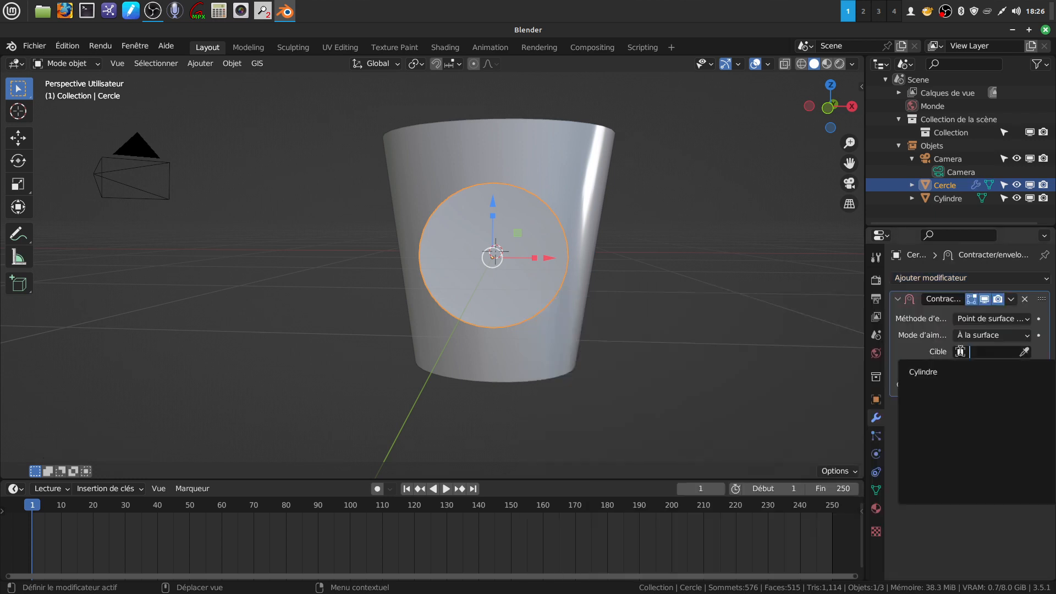
click(936, 373)
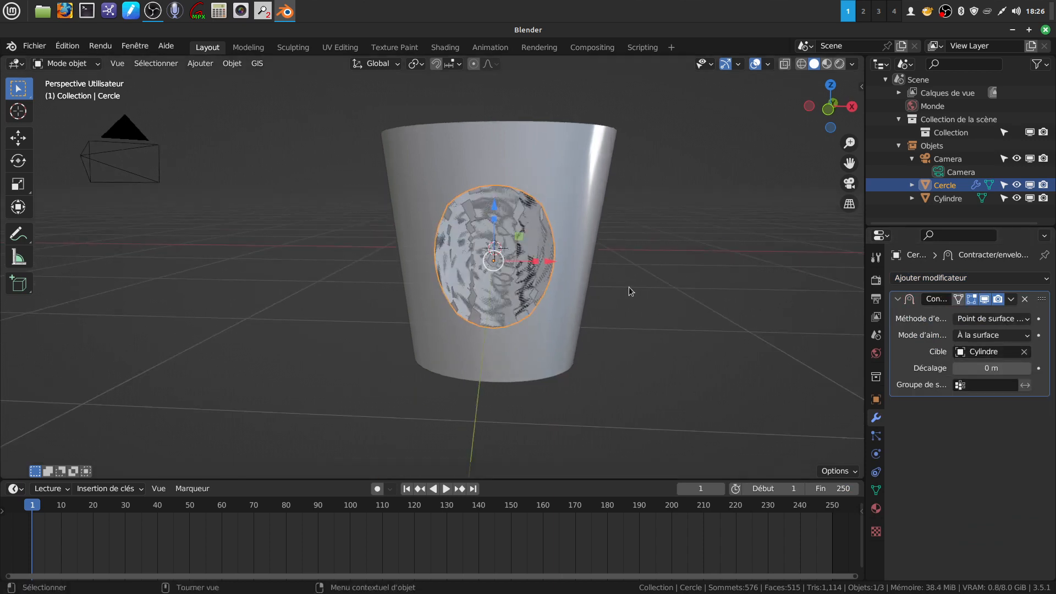
middle_drag(628, 286, 612, 286)
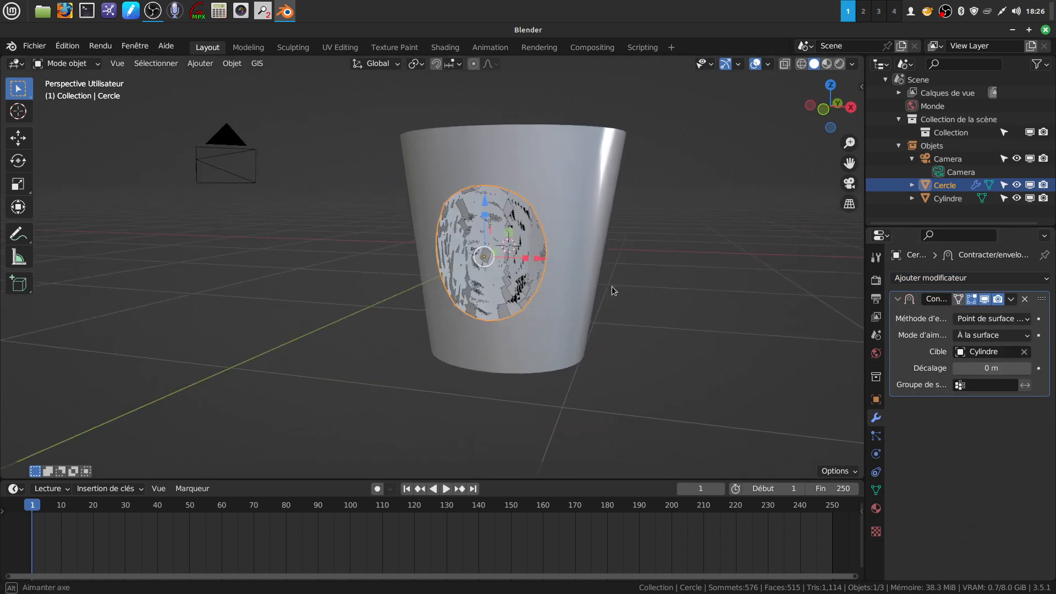
Set the disc's Shrinkwrap method to Project along the Y axis with an offset of 0.01 m
click(1031, 323)
click(979, 351)
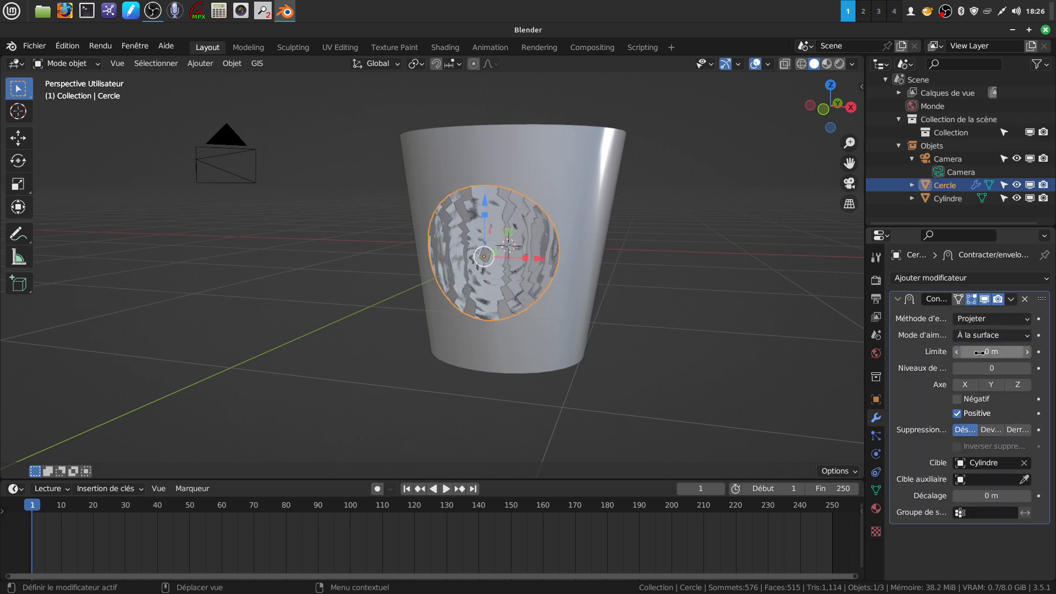
middle_drag(653, 252, 614, 282)
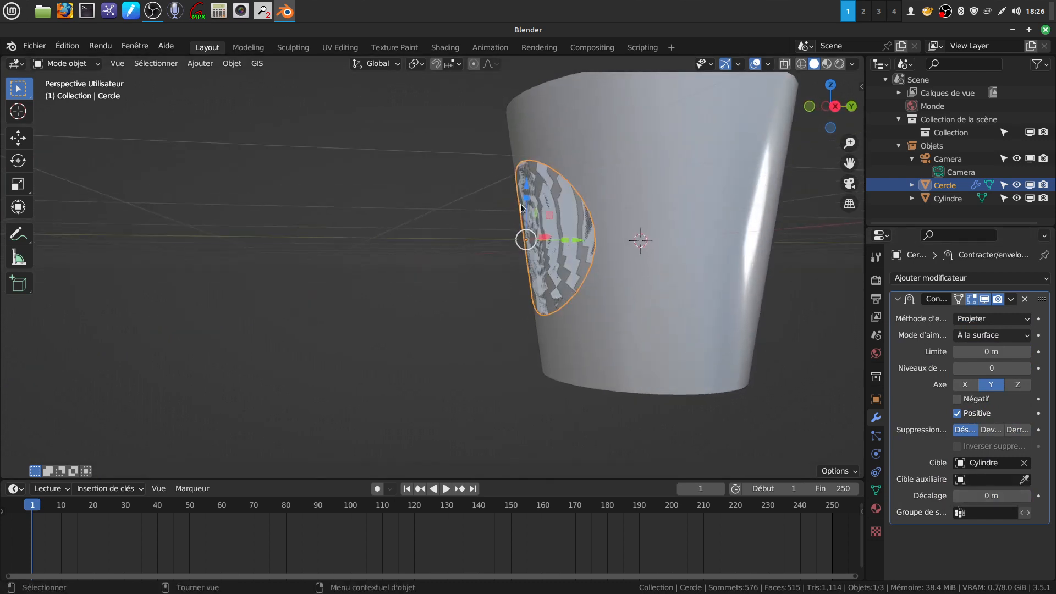
click(1028, 497)
middle_drag(682, 275, 699, 260)
click(686, 326)
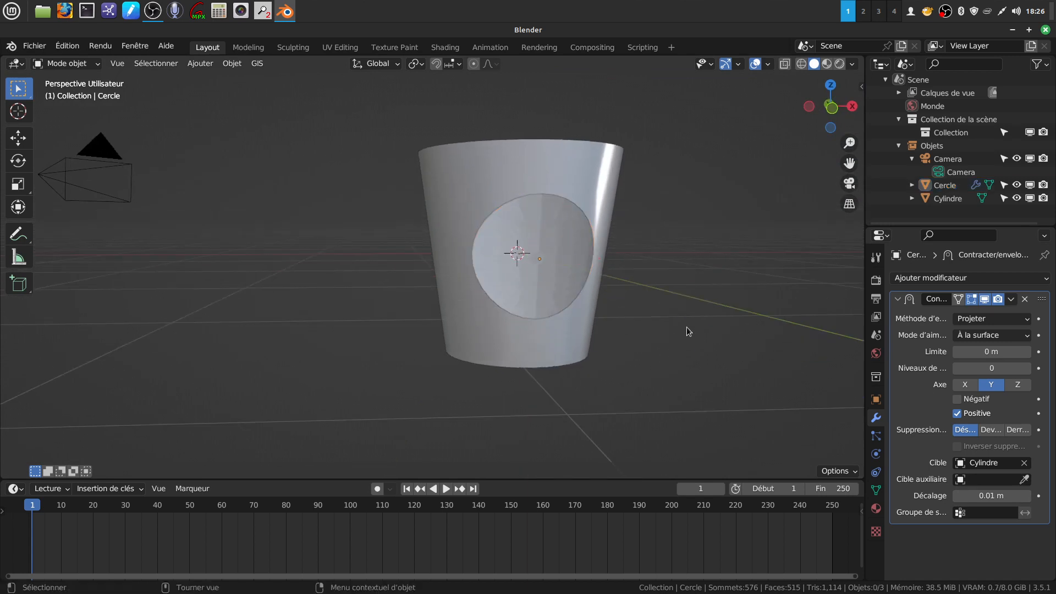
Apply smooth shading to the disc on the cup's wall
middle_drag(647, 292, 569, 288)
click(576, 275)
right_click(575, 275)
click(576, 275)
middle_drag(672, 322, 685, 301)
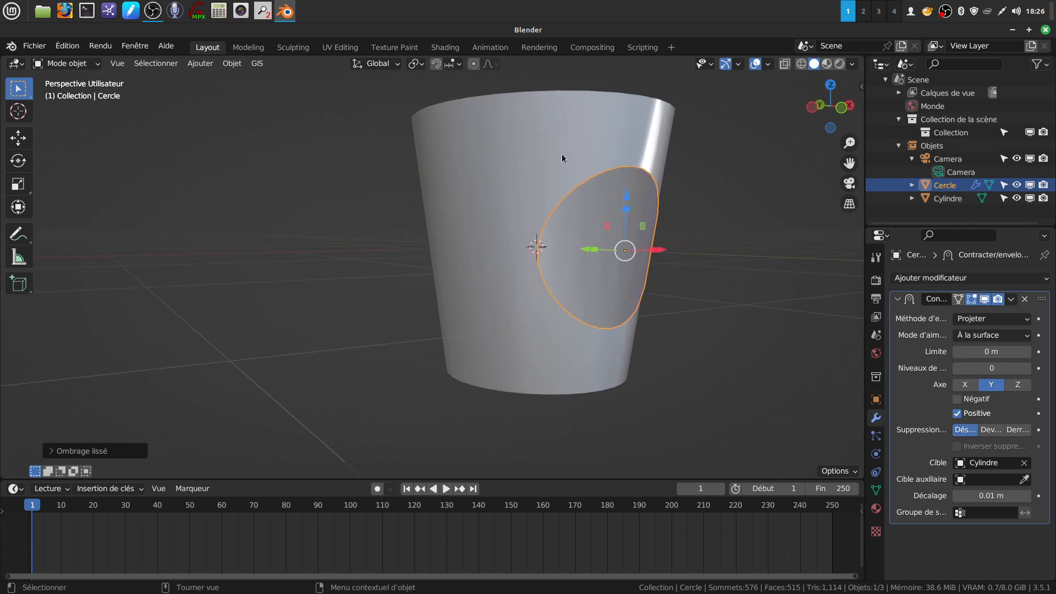
Examine how the projected disc follows the cup's curved wall from the front, both sides and above
middle_drag(542, 275, 548, 306)
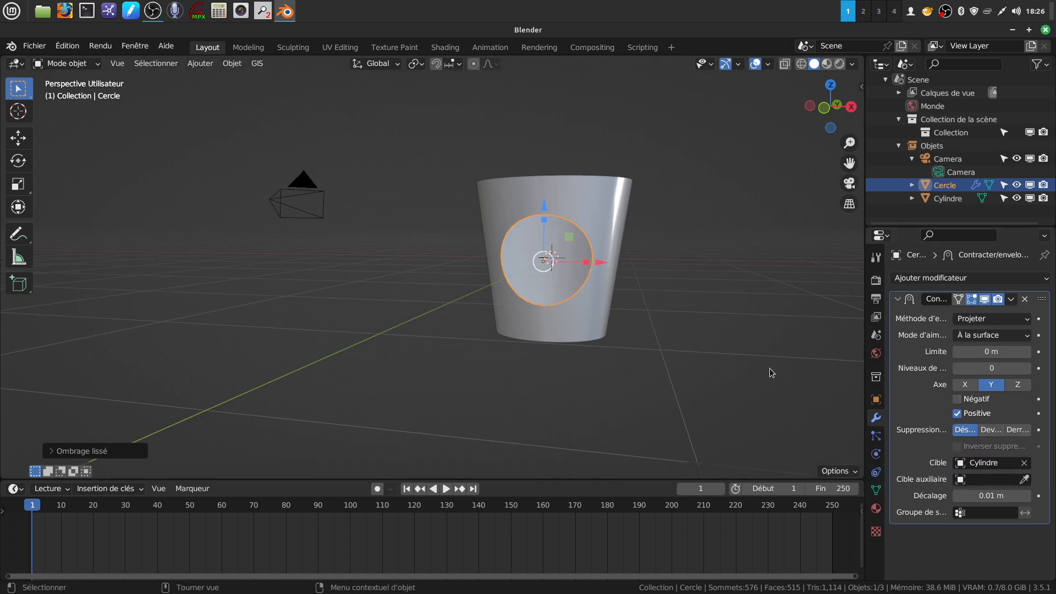
middle_drag(681, 346, 689, 373)
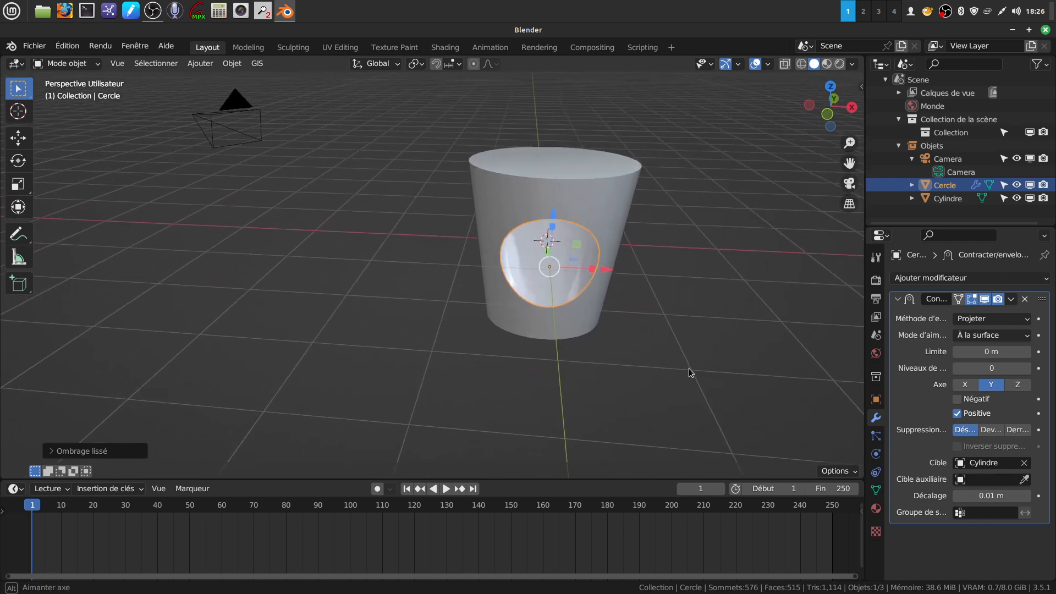
middle_drag(642, 378, 675, 359)
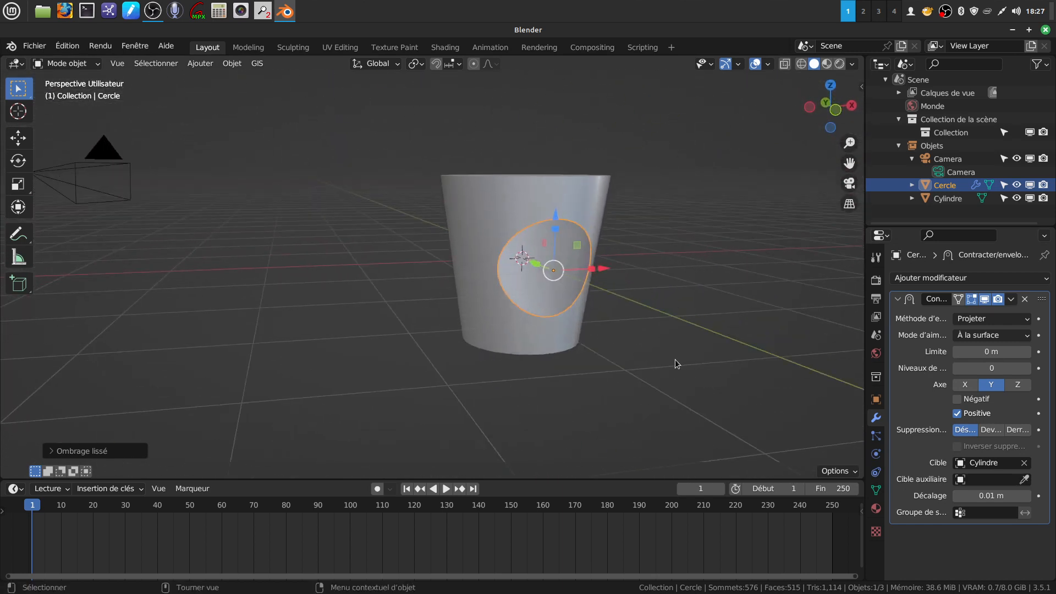
middle_drag(635, 283, 567, 279)
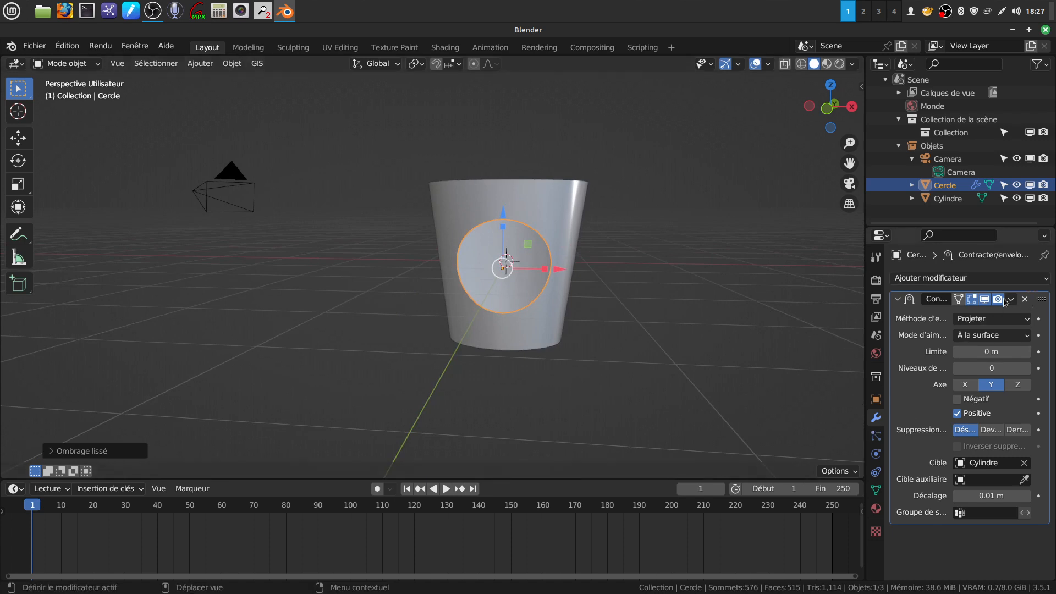
click(1047, 279)
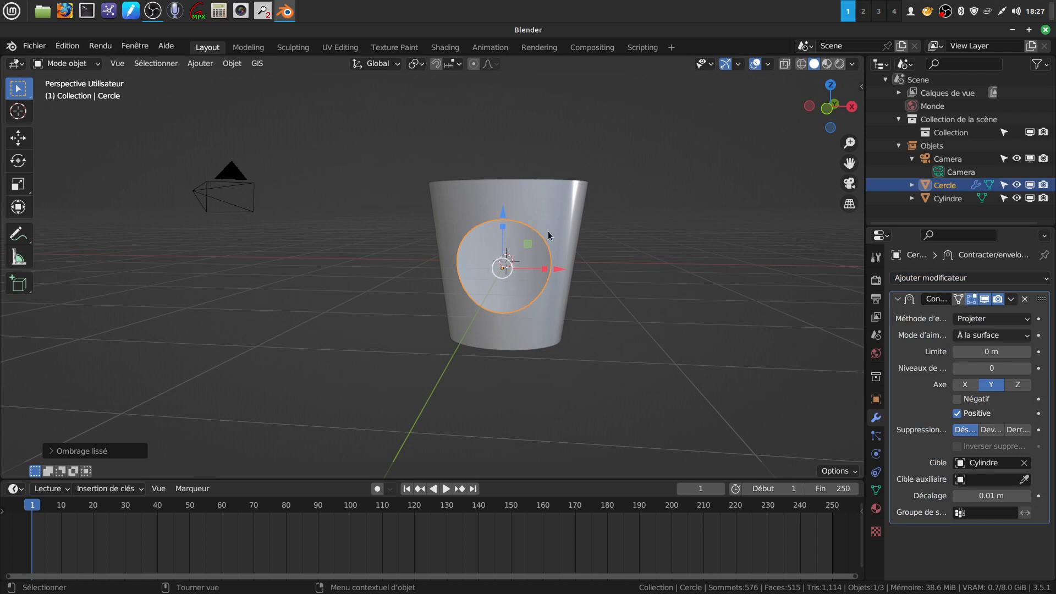
middle_drag(549, 225, 494, 266)
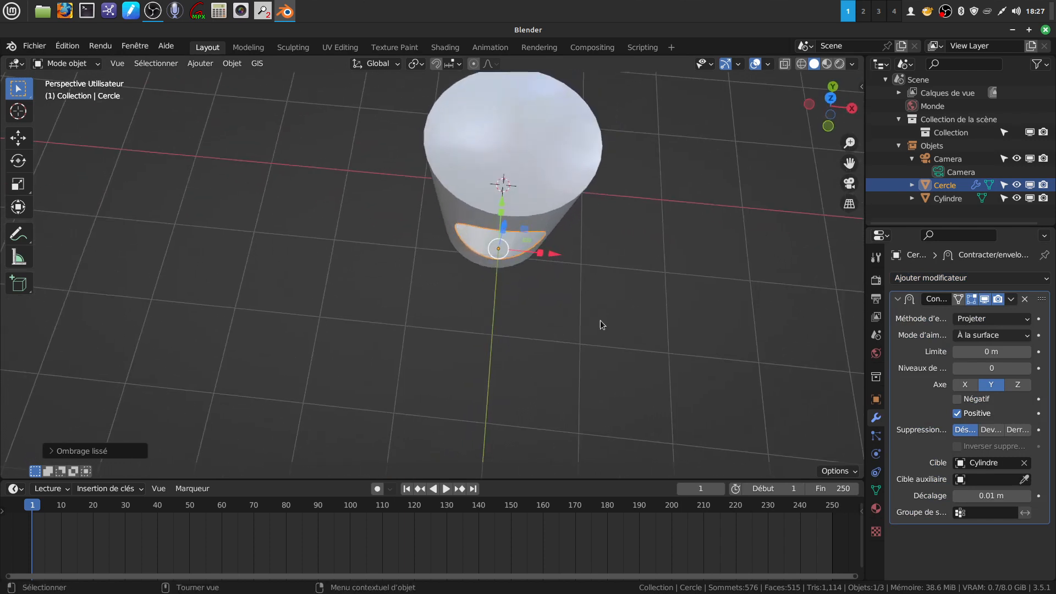
mouse_move(534, 291)
middle_down()
mouse_move(558, 321)
mouse_move(527, 273)
middle_up()
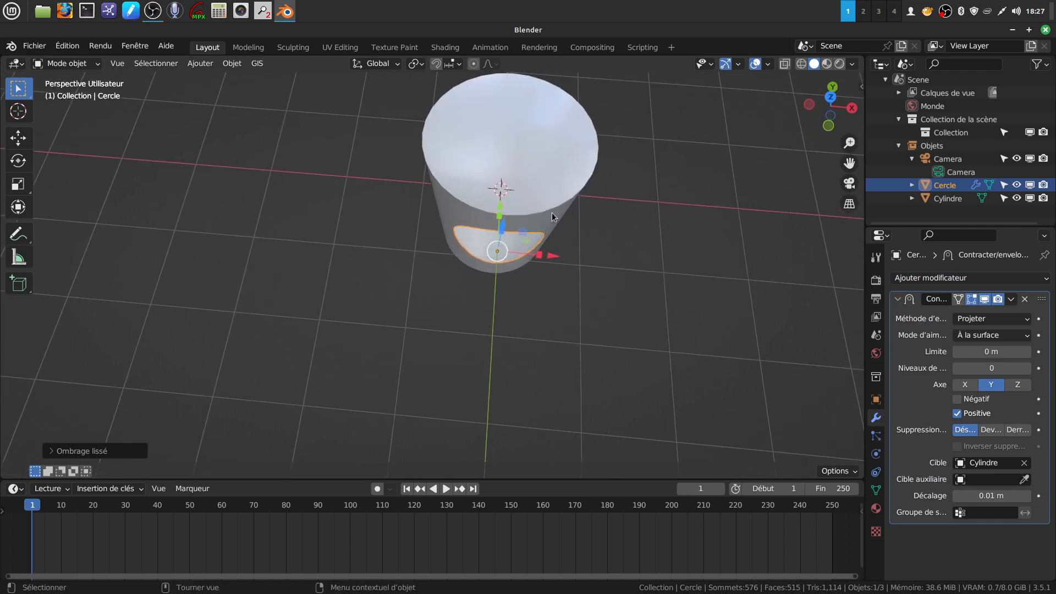
middle_drag(559, 306, 649, 242)
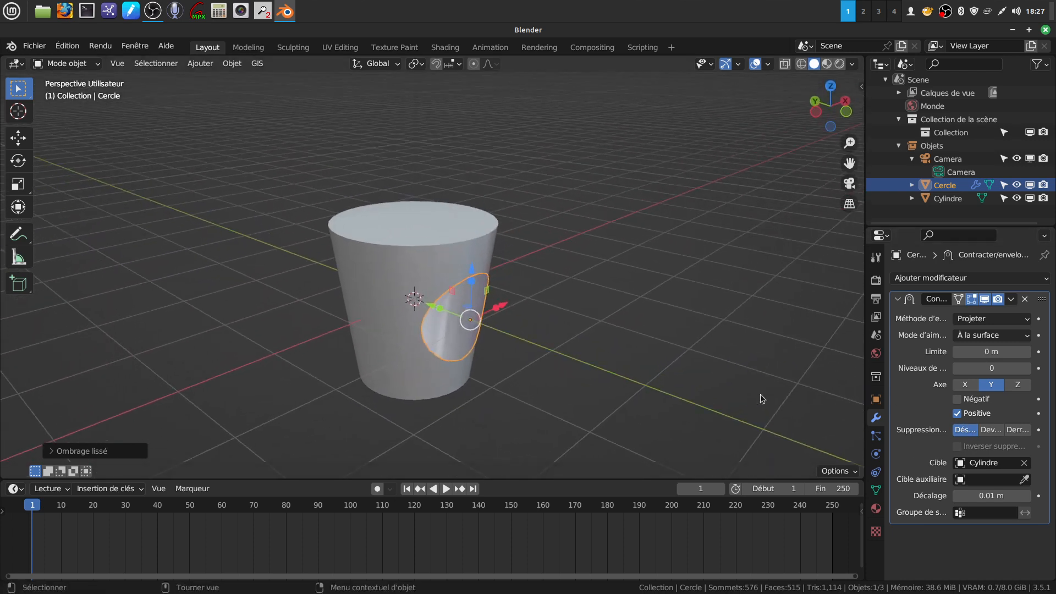
scroll(483, 322, up, 5)
middle_drag(483, 322, 607, 366)
scroll(608, 366, down, 2)
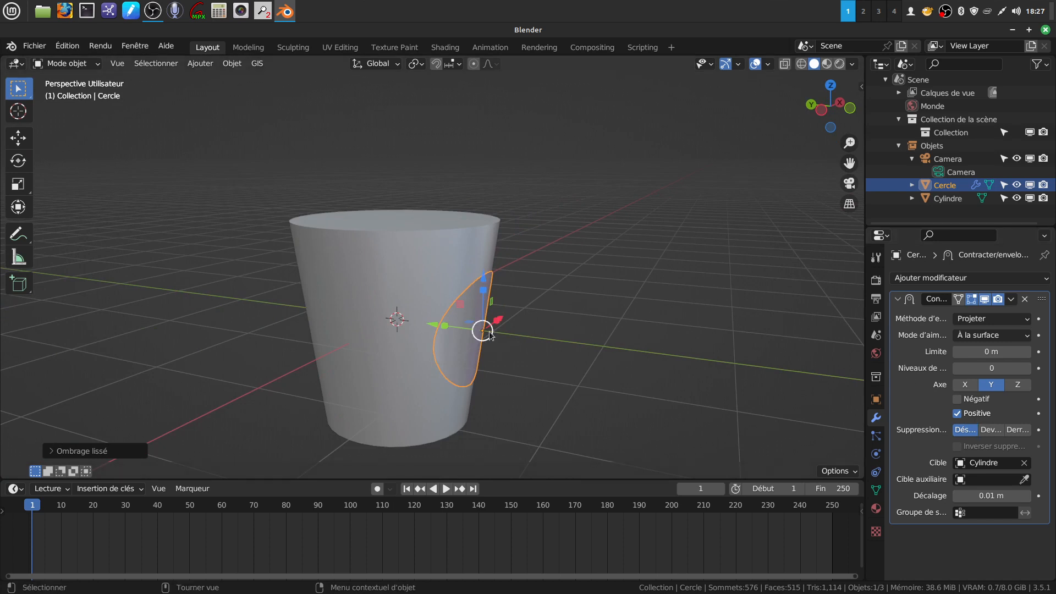
middle_drag(562, 337, 559, 331)
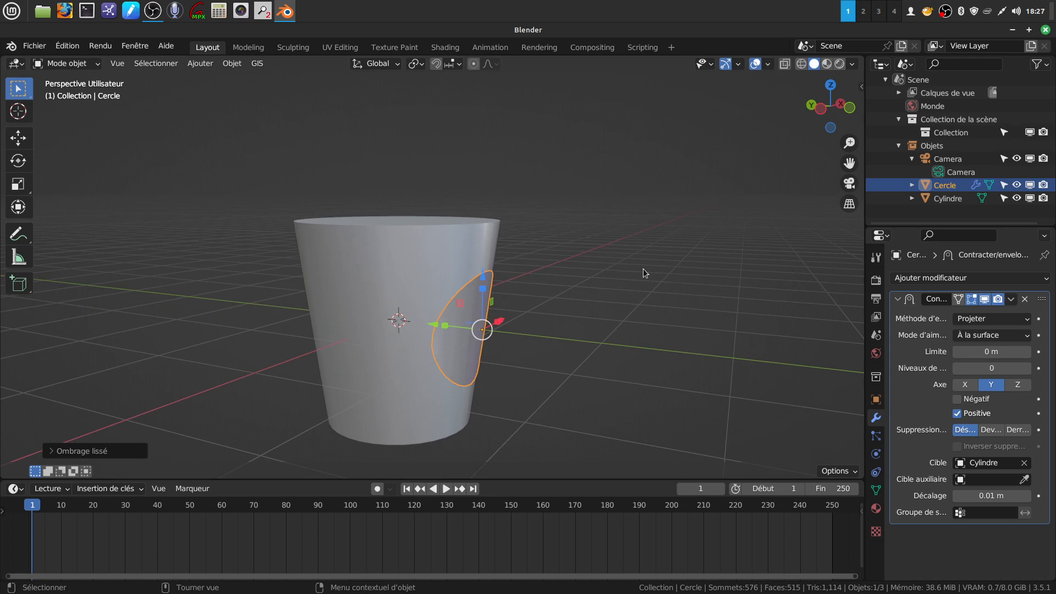
middle_drag(665, 330, 474, 315)
scroll(512, 381, up, 1)
shift+middle_drag(535, 331, 547, 289)
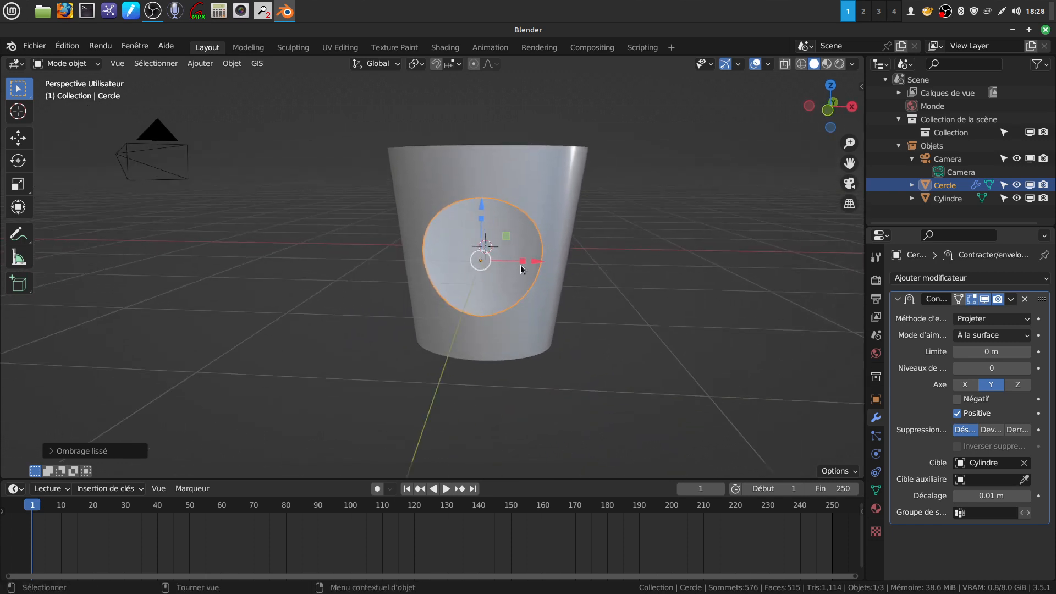
mouse_move(523, 242)
middle_down()
mouse_move(519, 255)
mouse_move(527, 250)
middle_up()
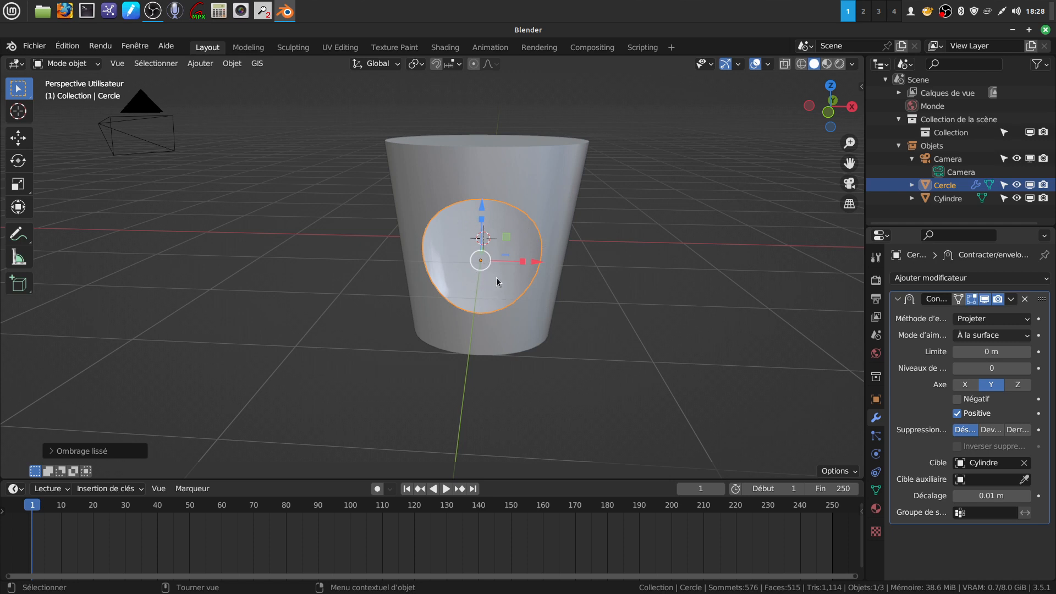
middle_drag(573, 265, 491, 229)
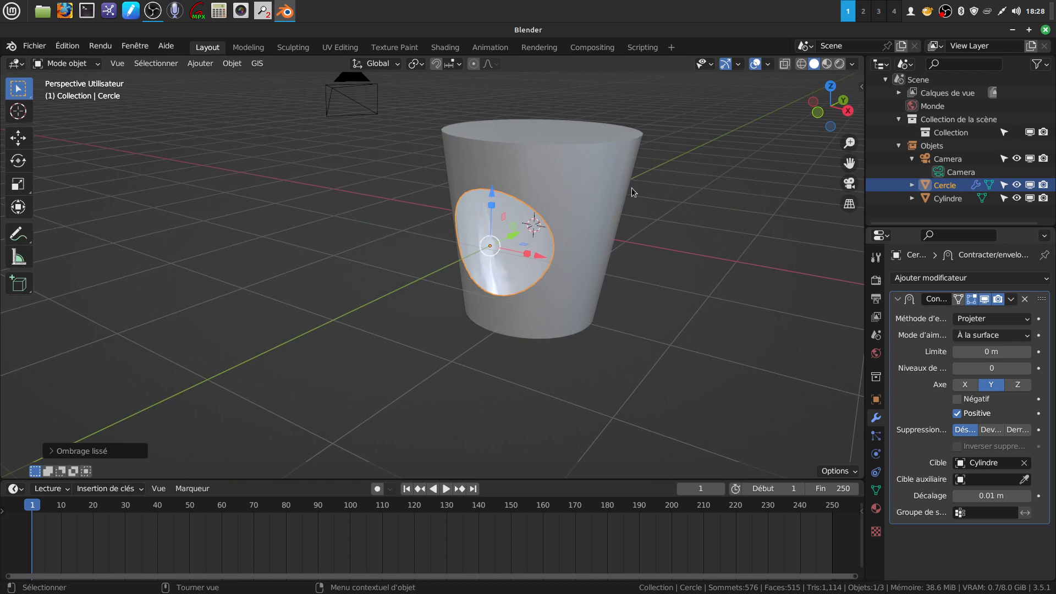
middle_drag(610, 282, 637, 288)
scroll(649, 304, up, 1)
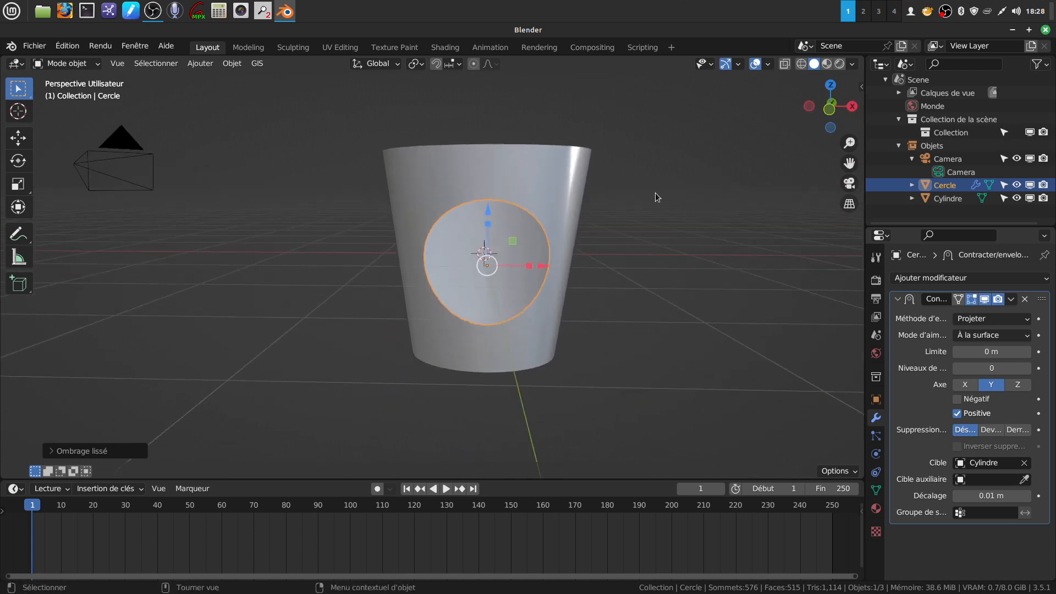